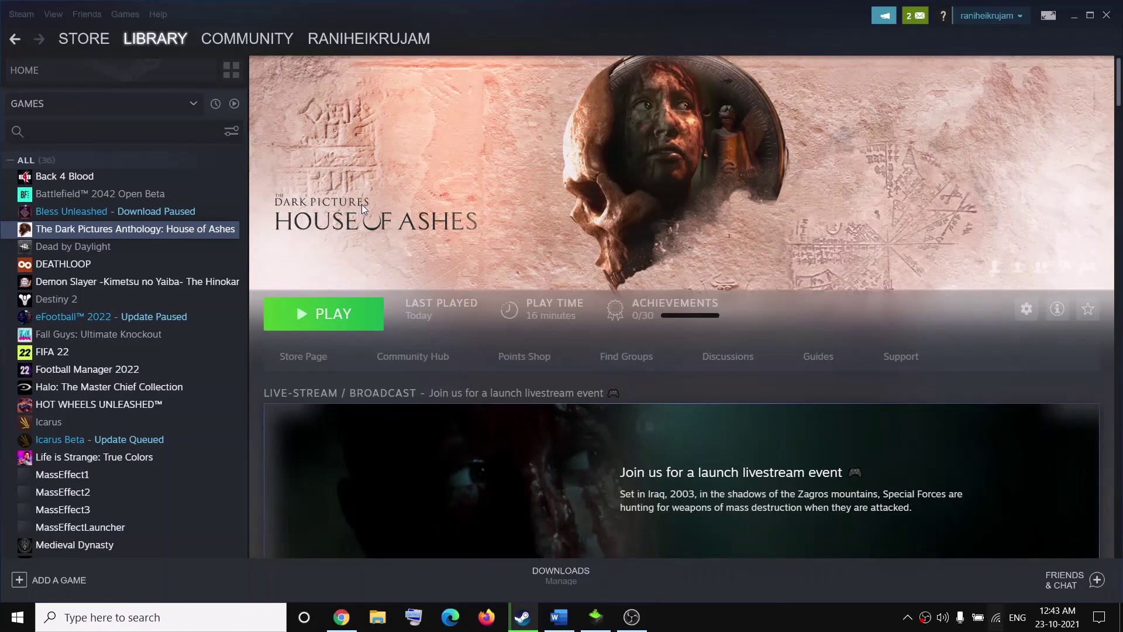
- Show the exit option in Steam's client menu, then dismiss it without exiting
click(559, 617)
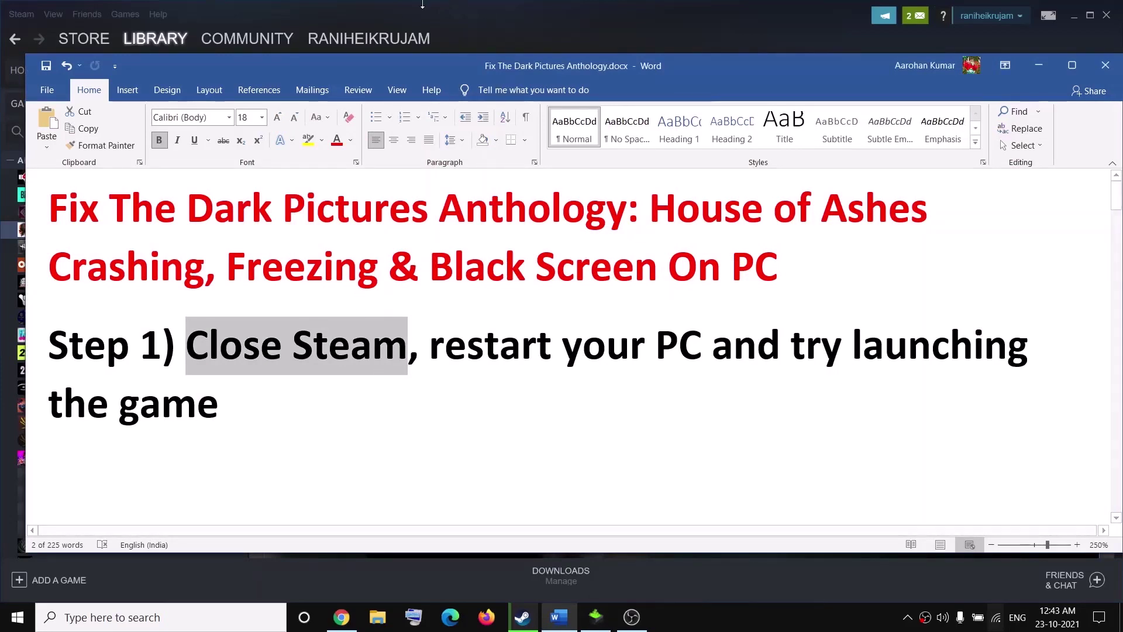
click(448, 3)
mouse_move(231, 51)
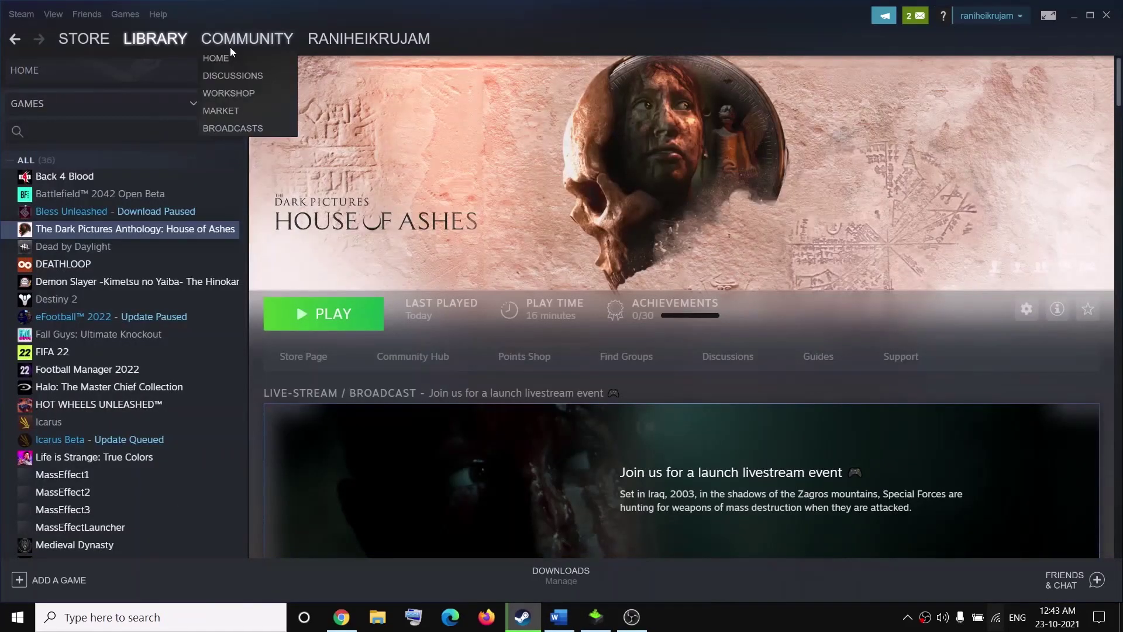
click(21, 14)
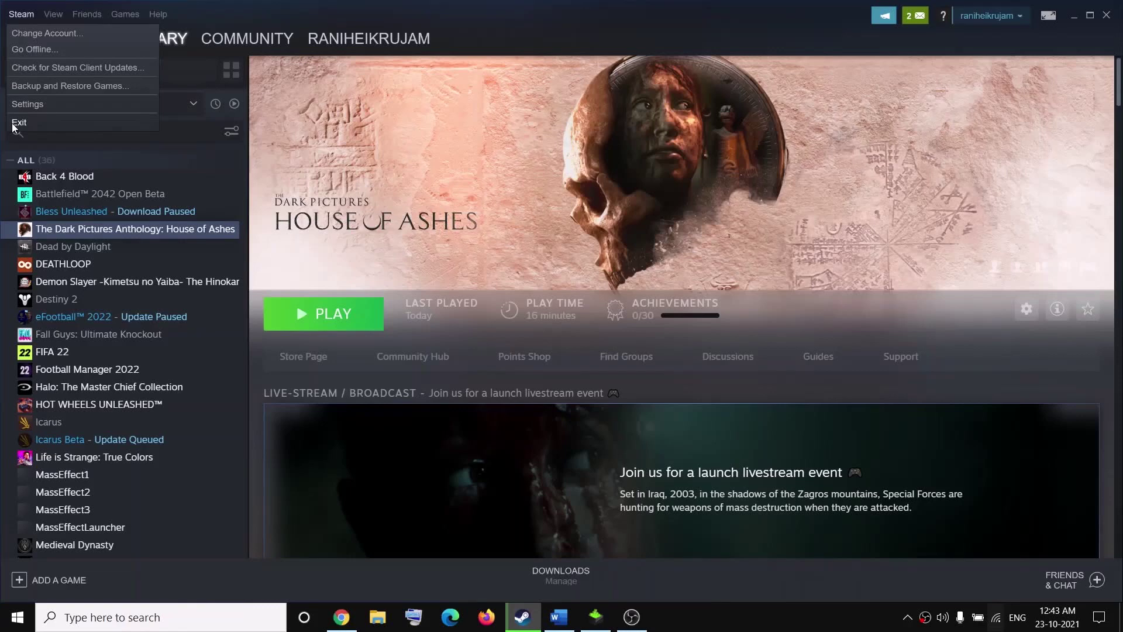
click(607, 46)
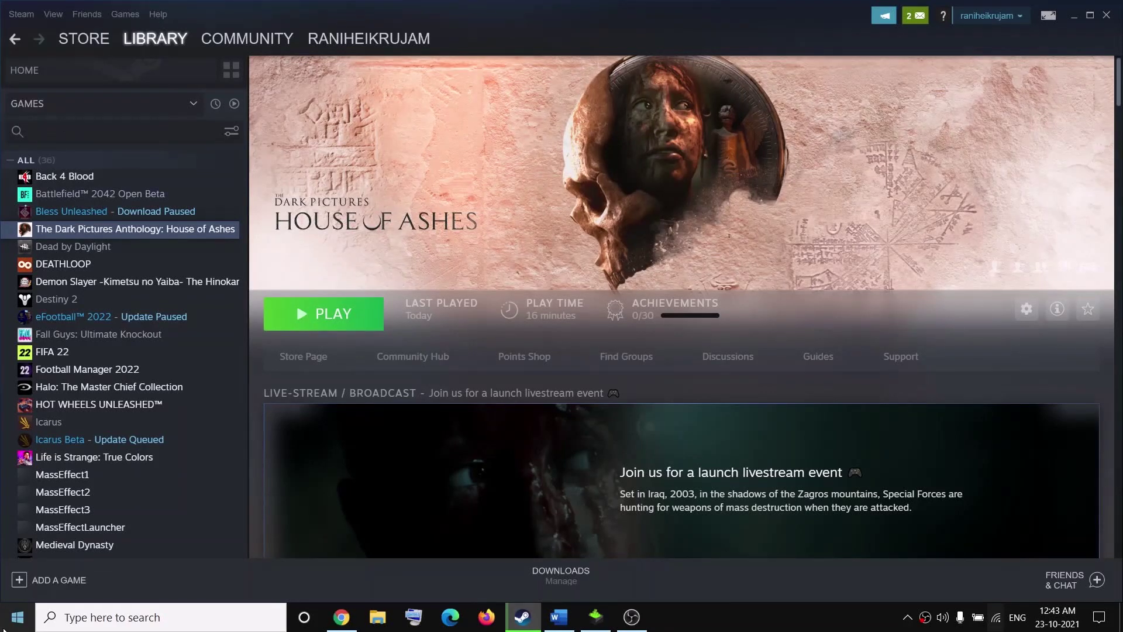
- Show the restart option under the Start menu's power options, then close the menu
click(18, 616)
click(23, 586)
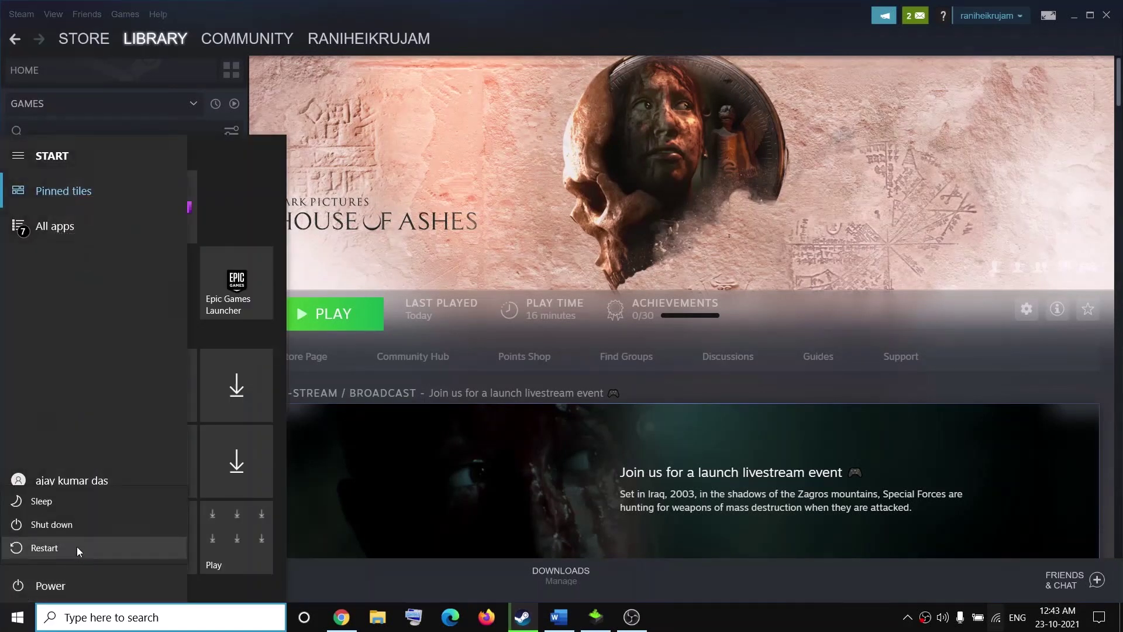
key(Escape)
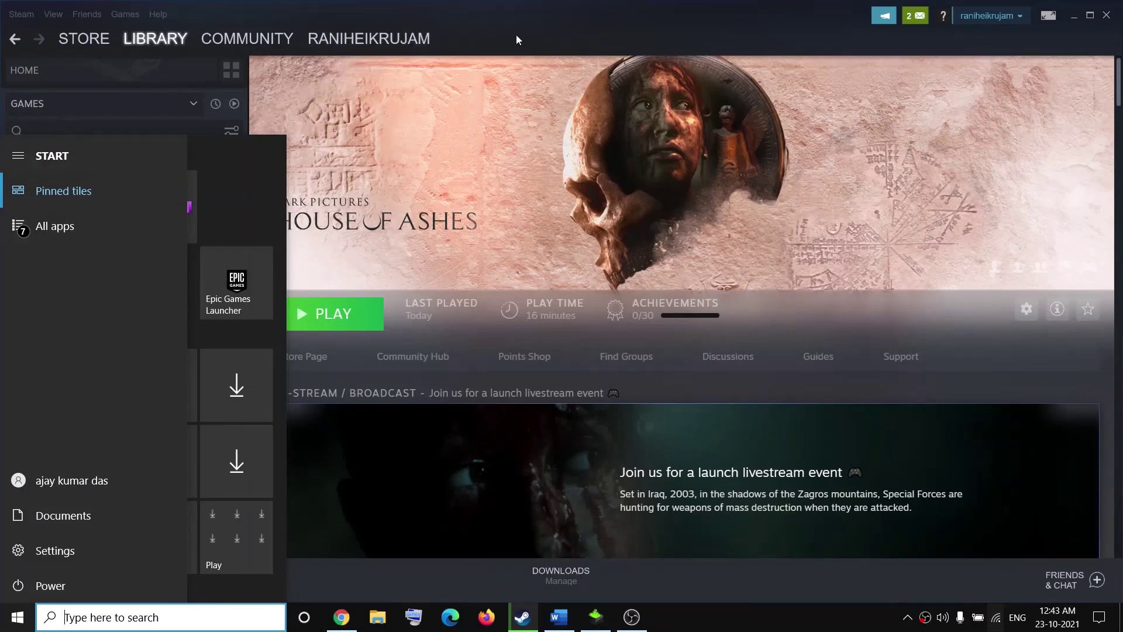
click(515, 19)
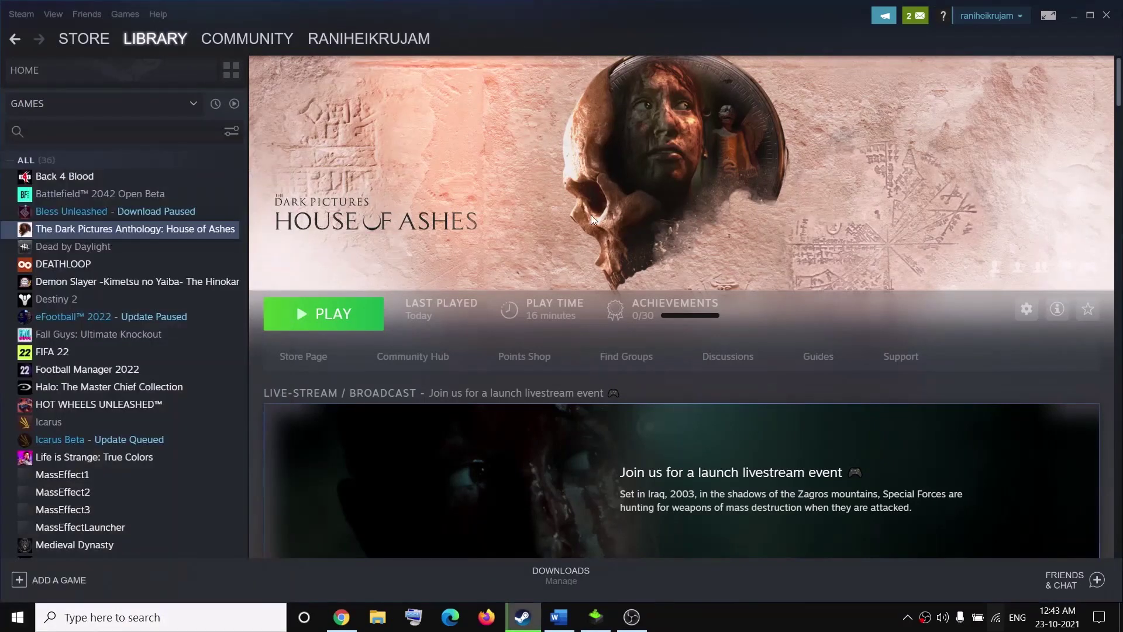
- Highlight Step 2 in the notes: disconnect all external and USB devices, then launch the game
click(558, 616)
scroll(330, 349, down, 3)
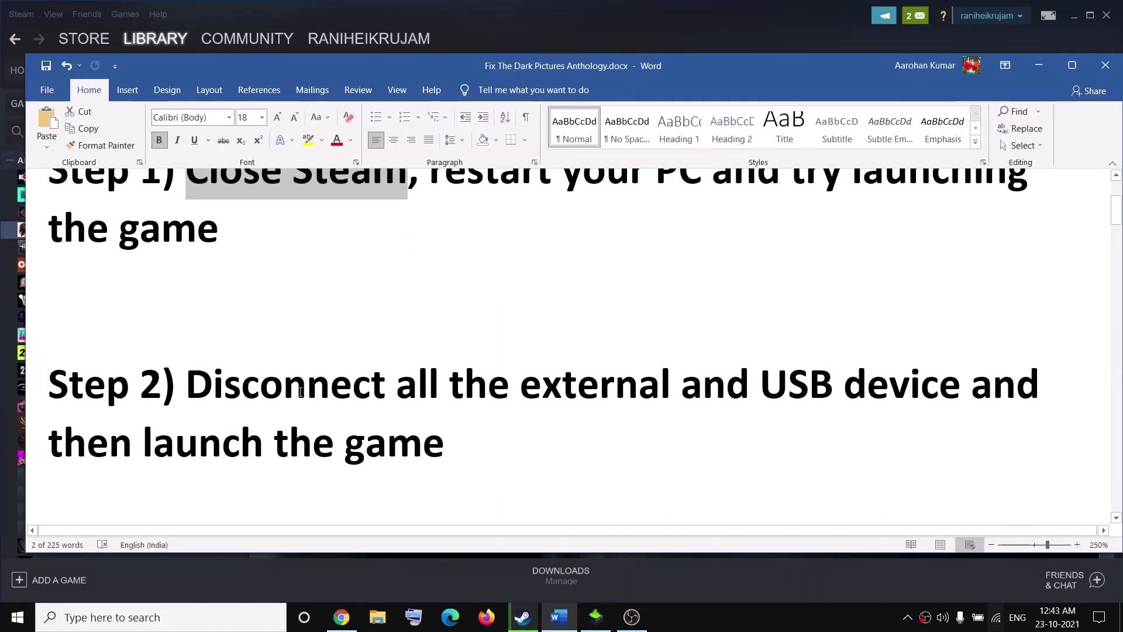
drag(215, 381, 958, 394)
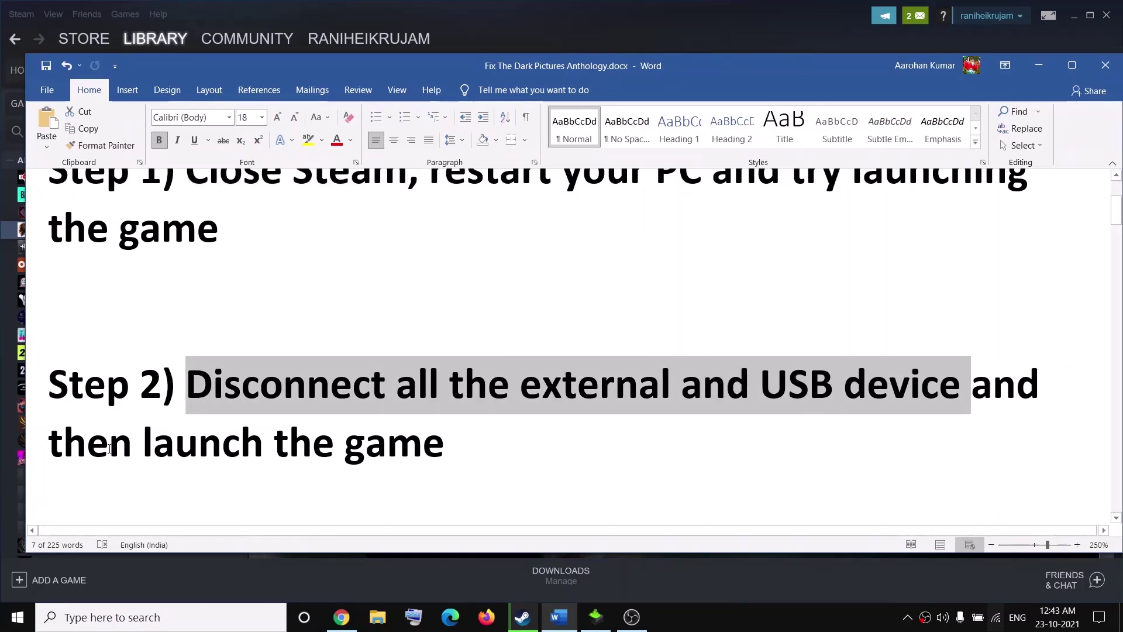
drag(165, 457, 427, 461)
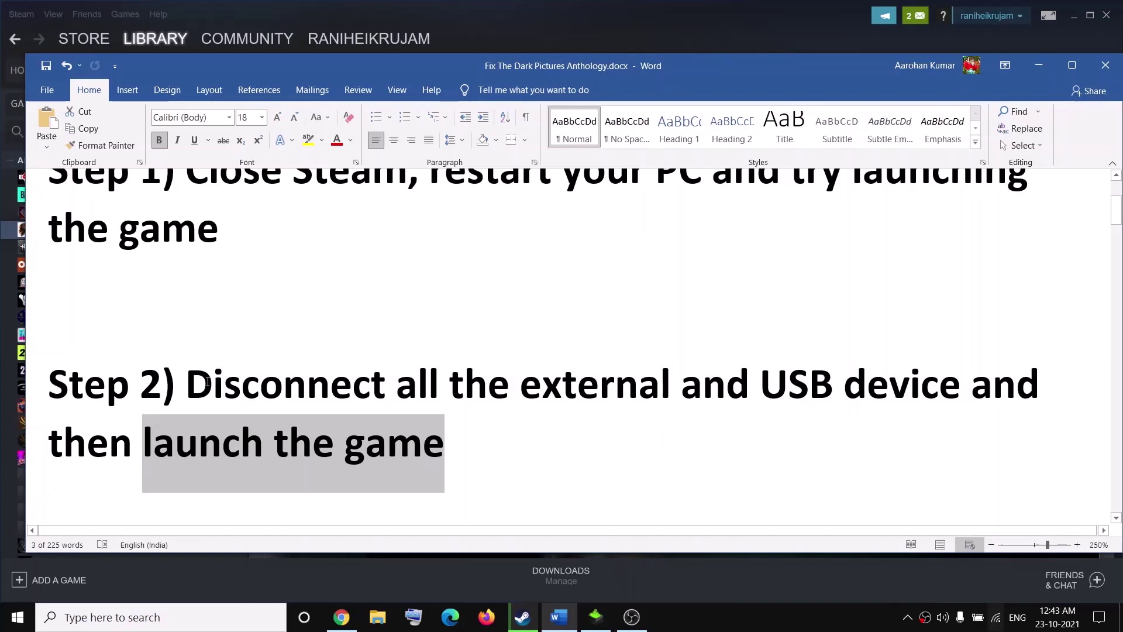
drag(196, 380, 581, 377)
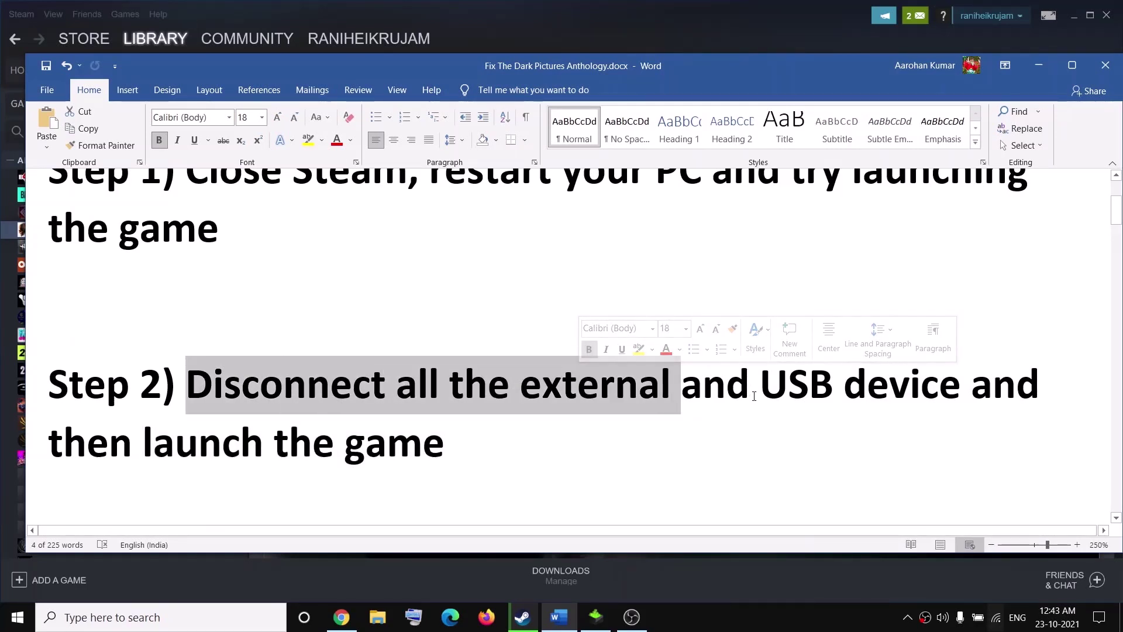
drag(761, 386, 928, 383)
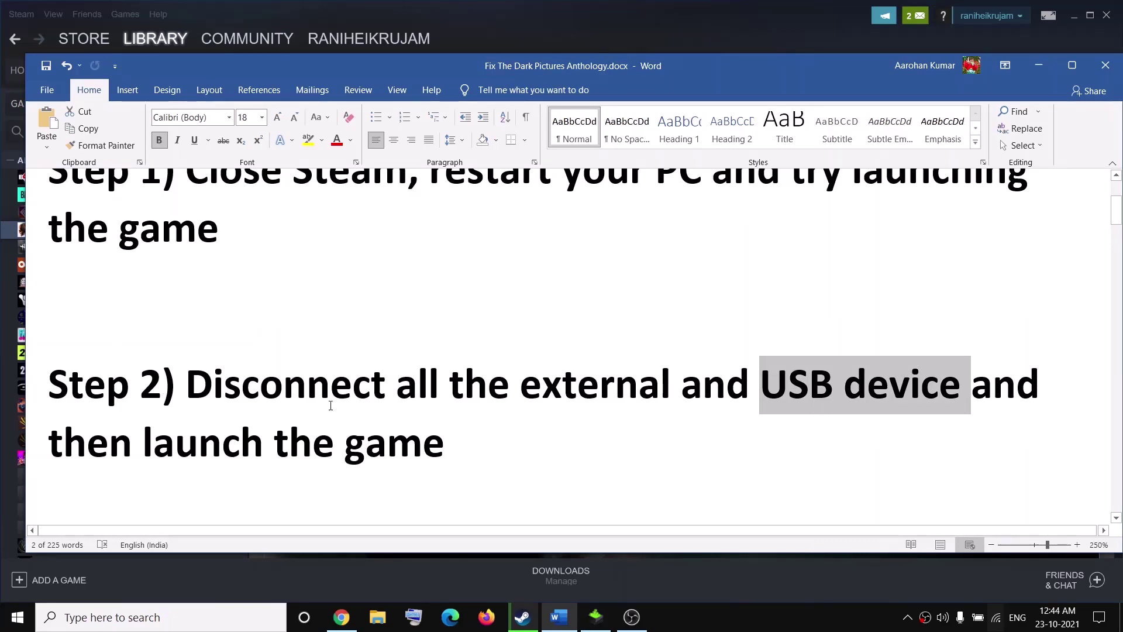
drag(448, 445, 198, 378)
- Highlight the antivirus, exe and Windows Security mentions in the notes' Step 3
scroll(382, 409, down, 3)
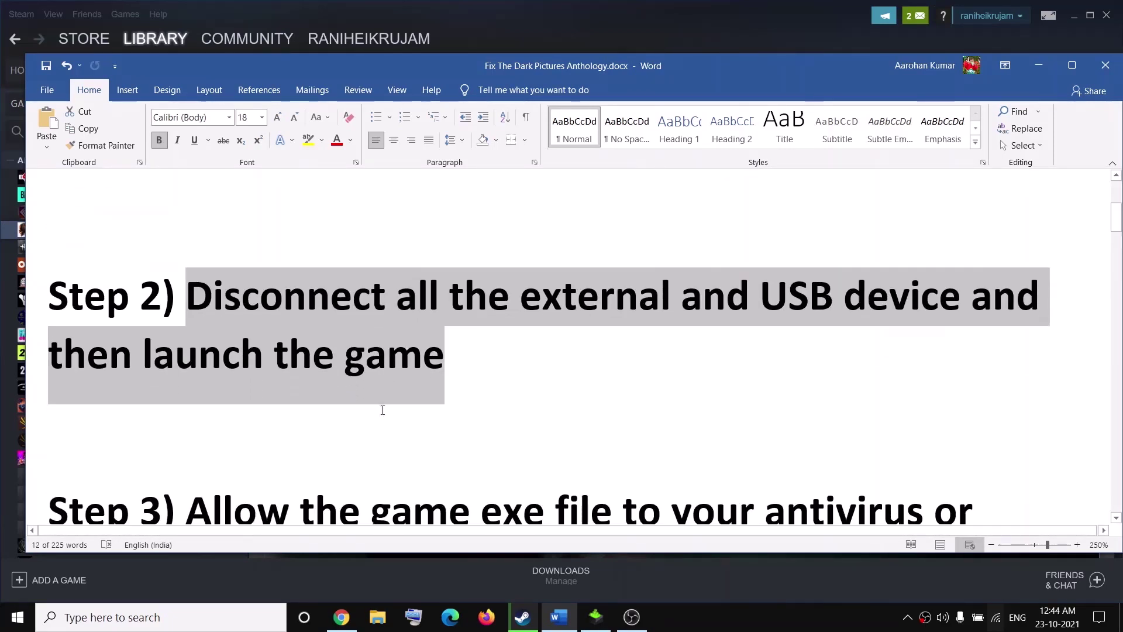
drag(186, 338, 788, 387)
click(590, 358)
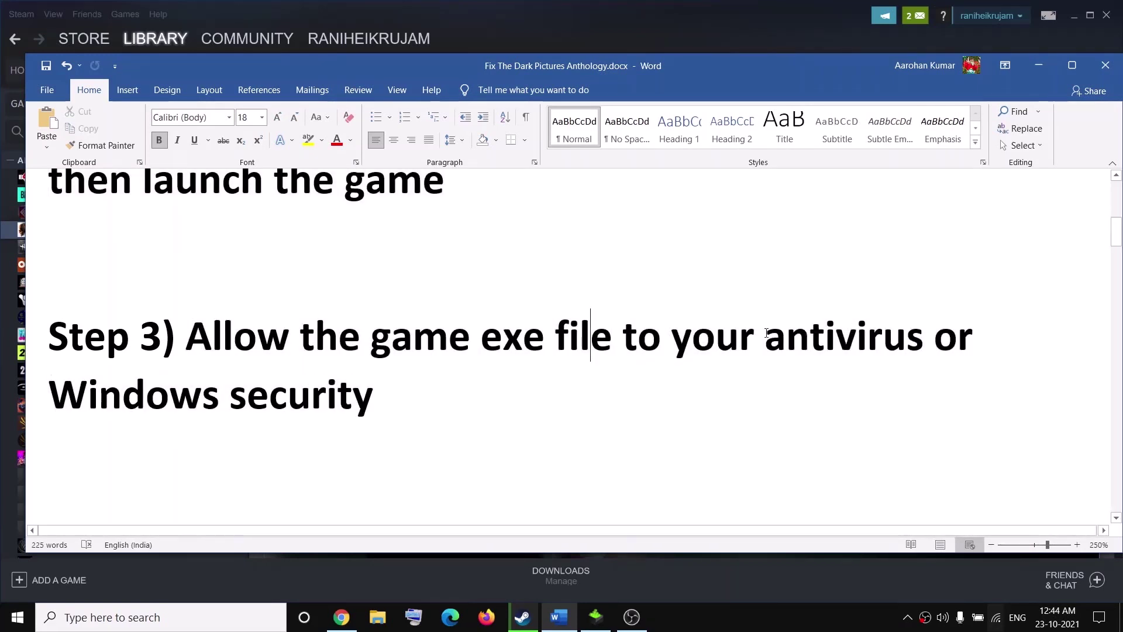
drag(765, 338, 906, 339)
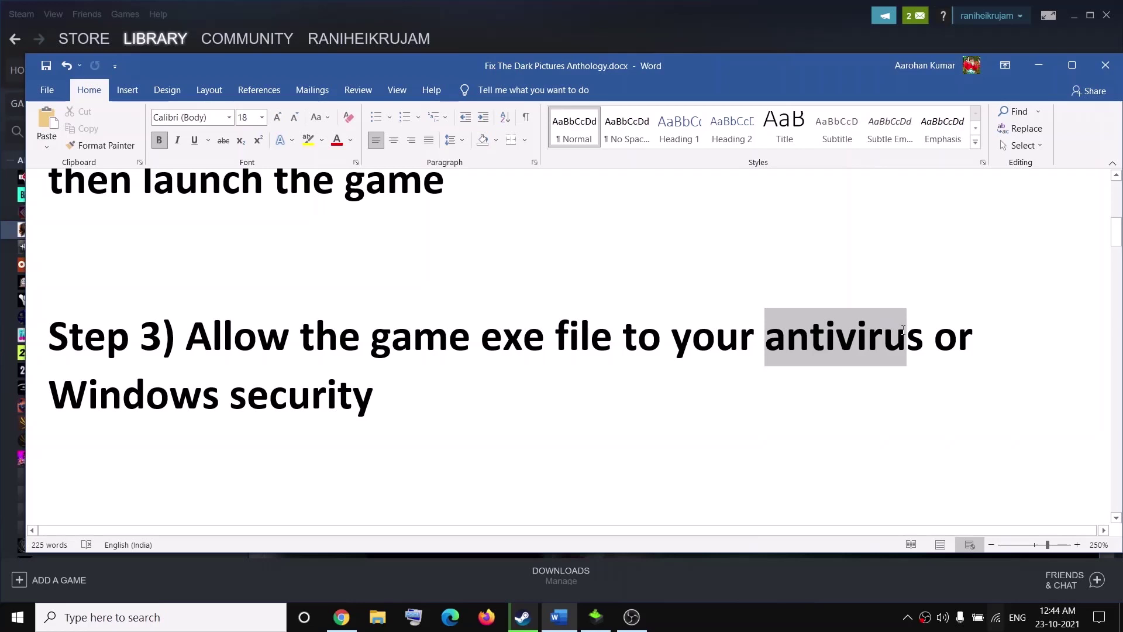
double_click(488, 337)
drag(379, 396, 70, 389)
- Open Settings to Update & Security > Windows Security
click(602, 31)
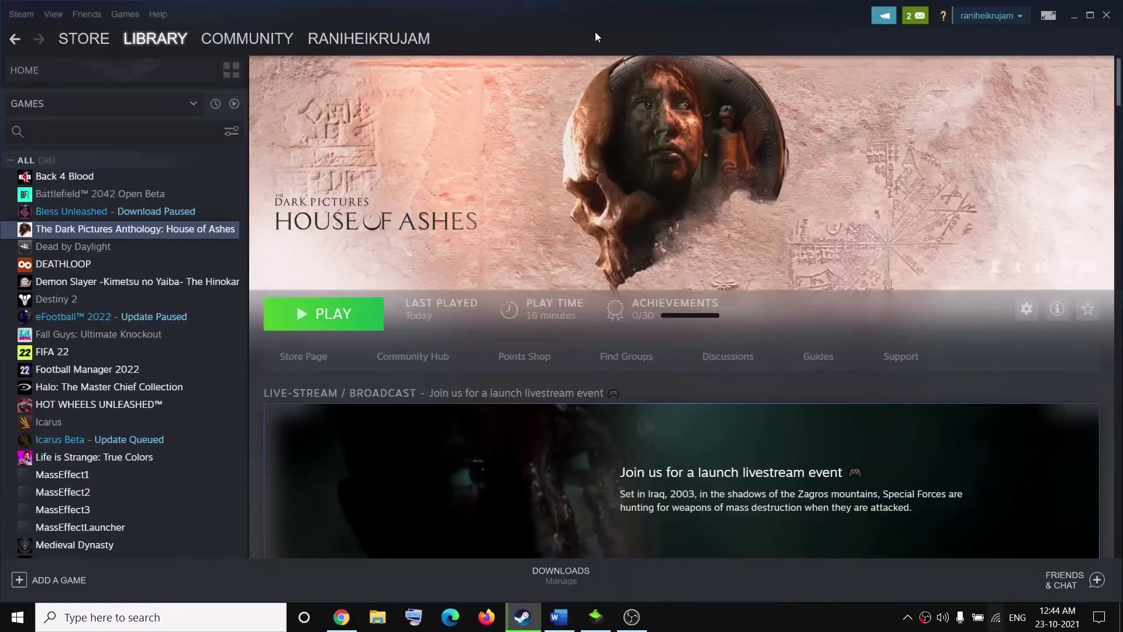
click(11, 622)
mouse_move(18, 550)
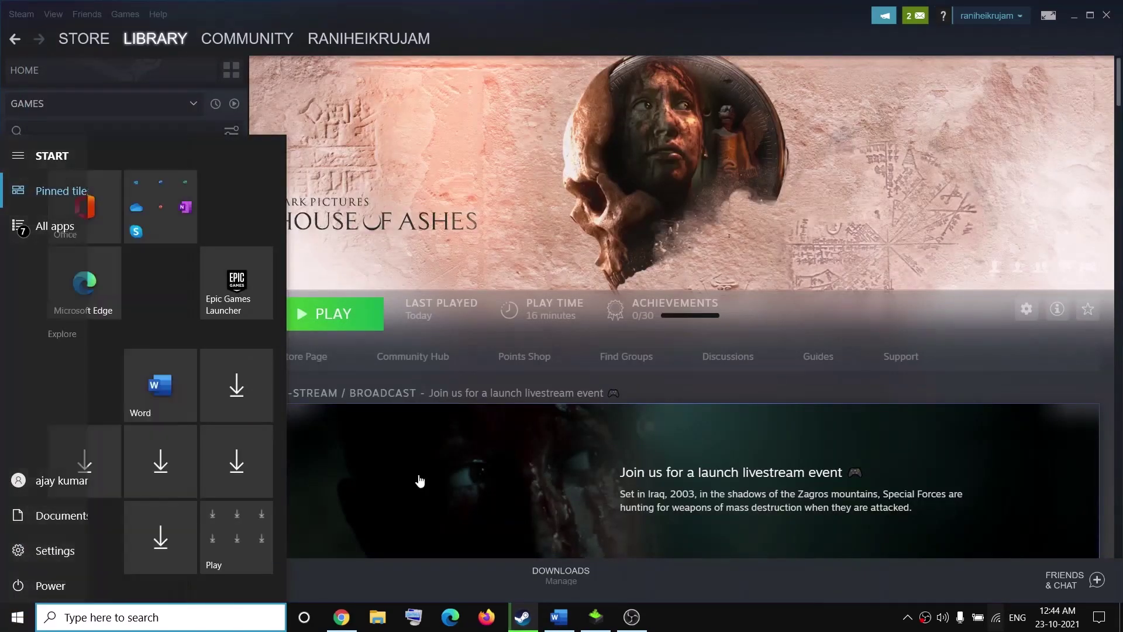
click(55, 550)
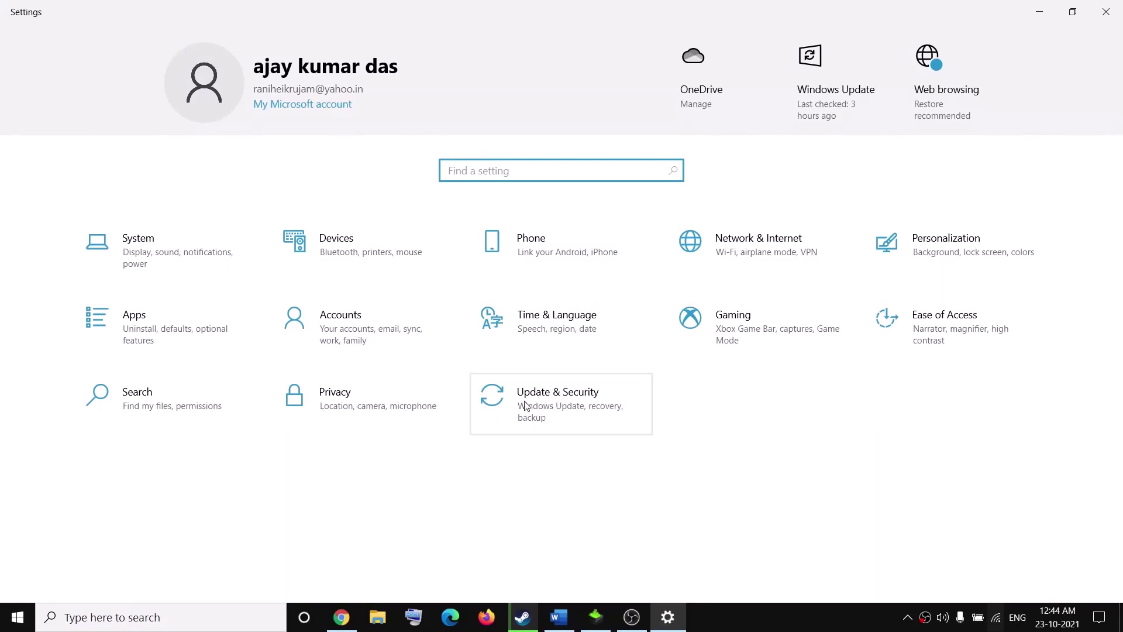
click(543, 403)
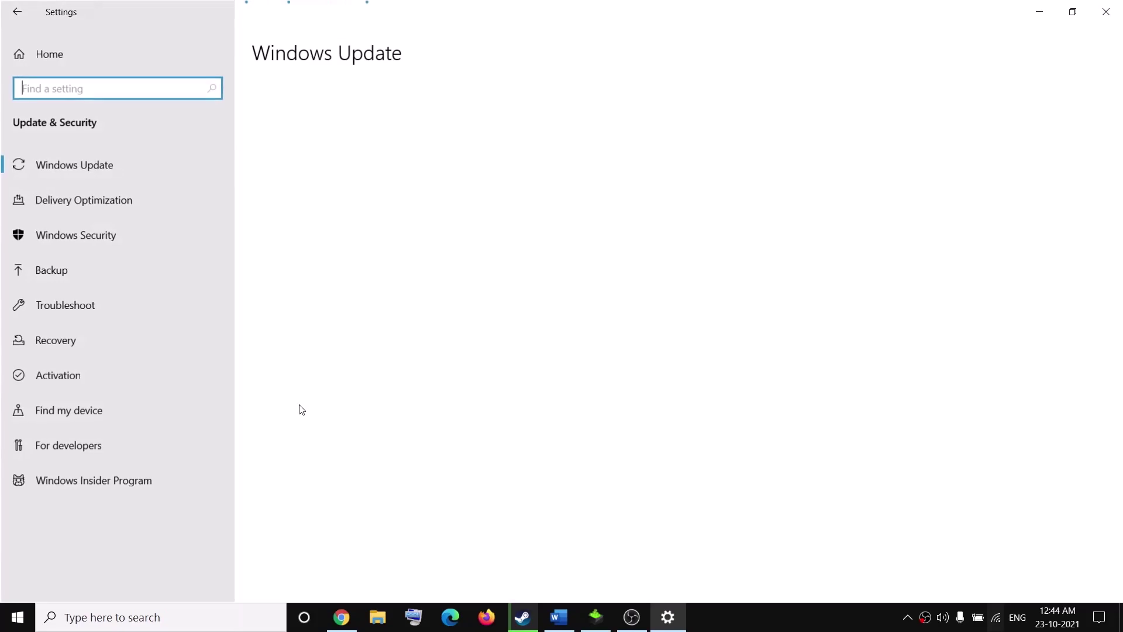
click(91, 236)
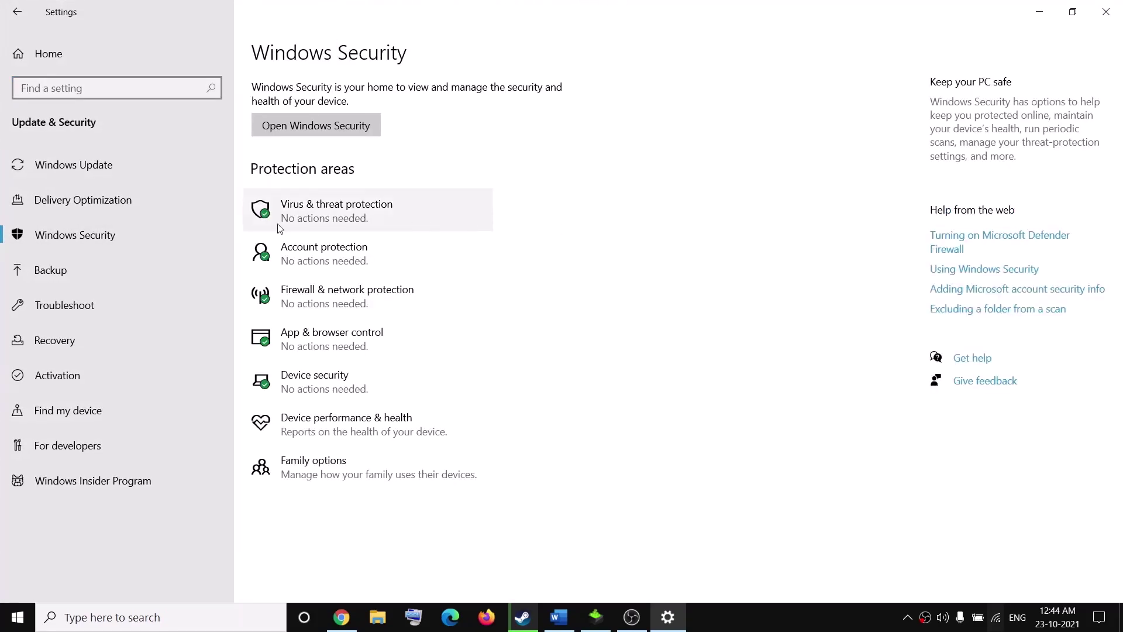
- Go through Virus & threat protection and ransomware protection to the apps allowed through Controlled folder access, approving the admin prompt
click(367, 219)
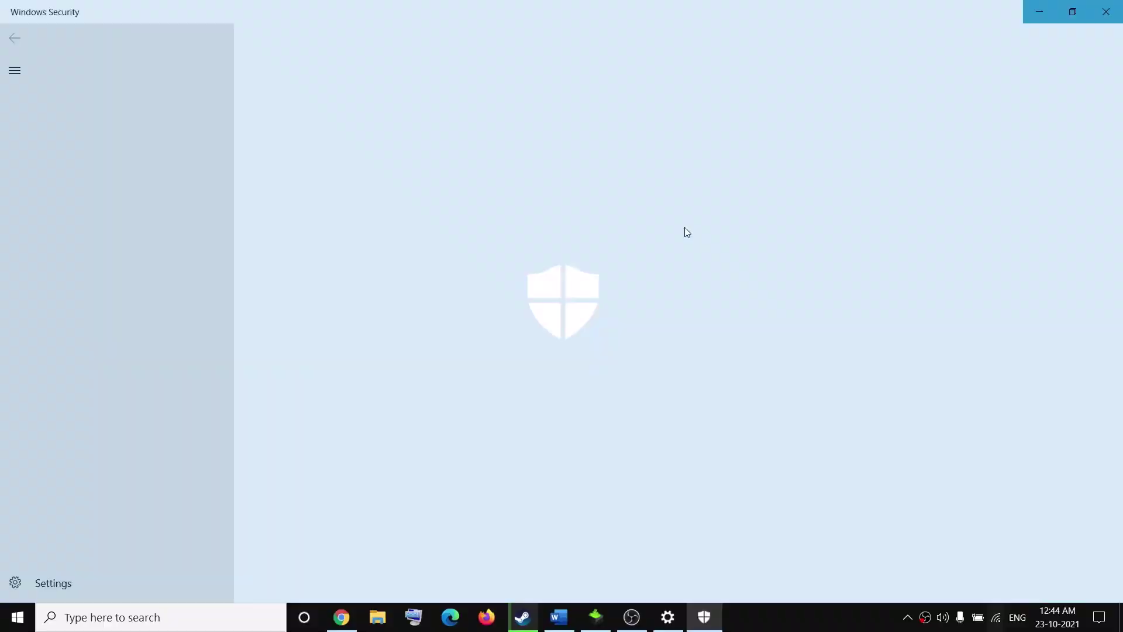
scroll(388, 432, down, 2)
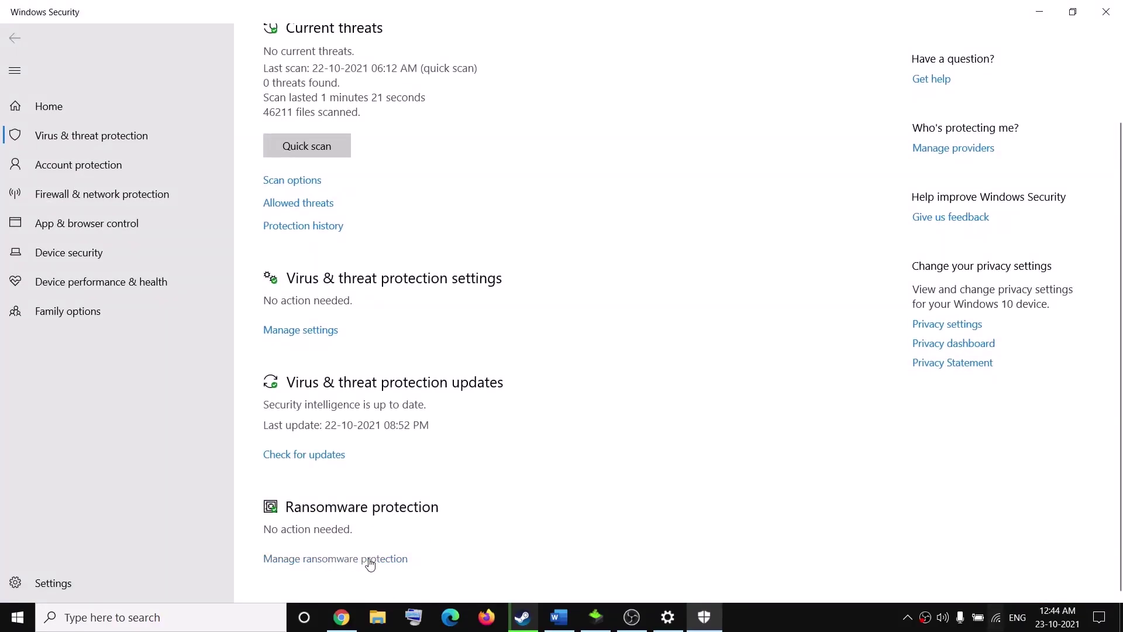
click(334, 559)
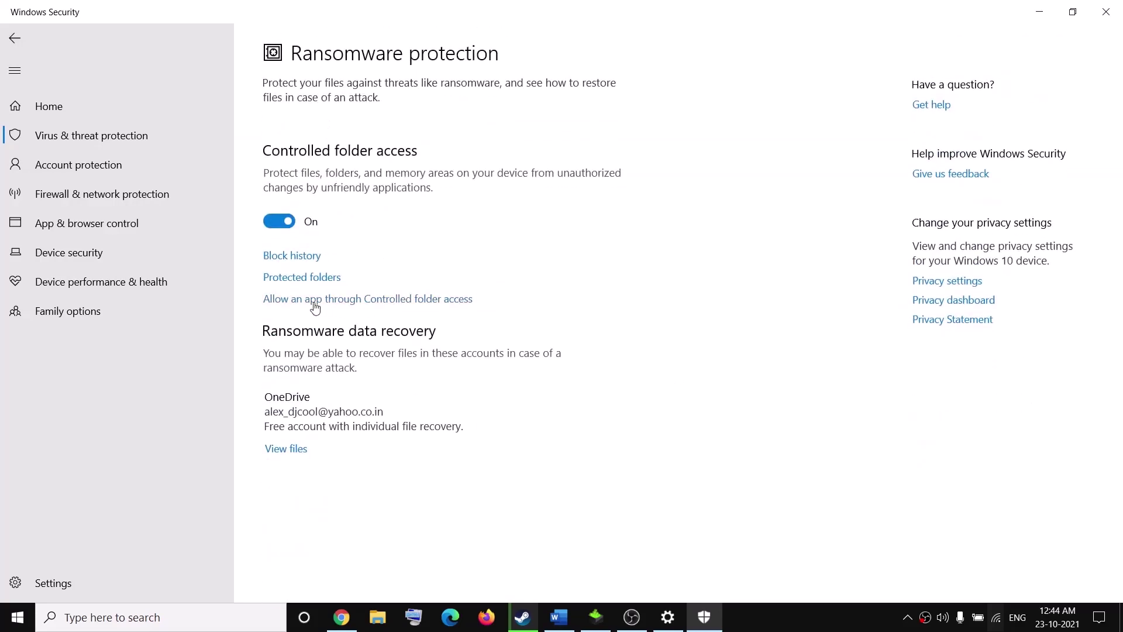
click(414, 300)
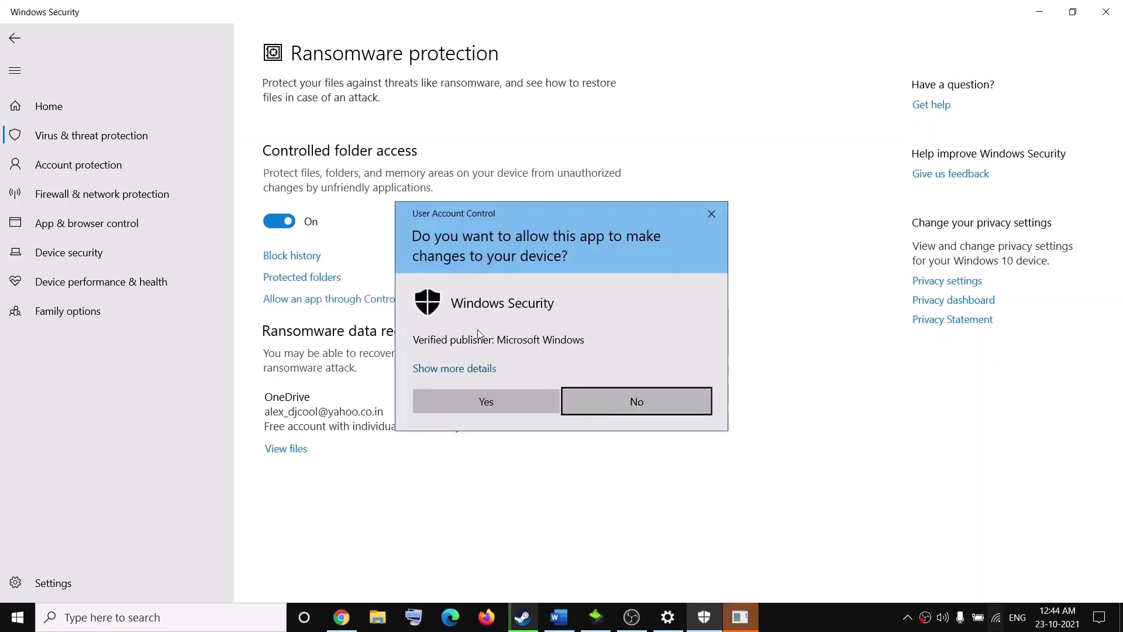
click(497, 399)
click(325, 172)
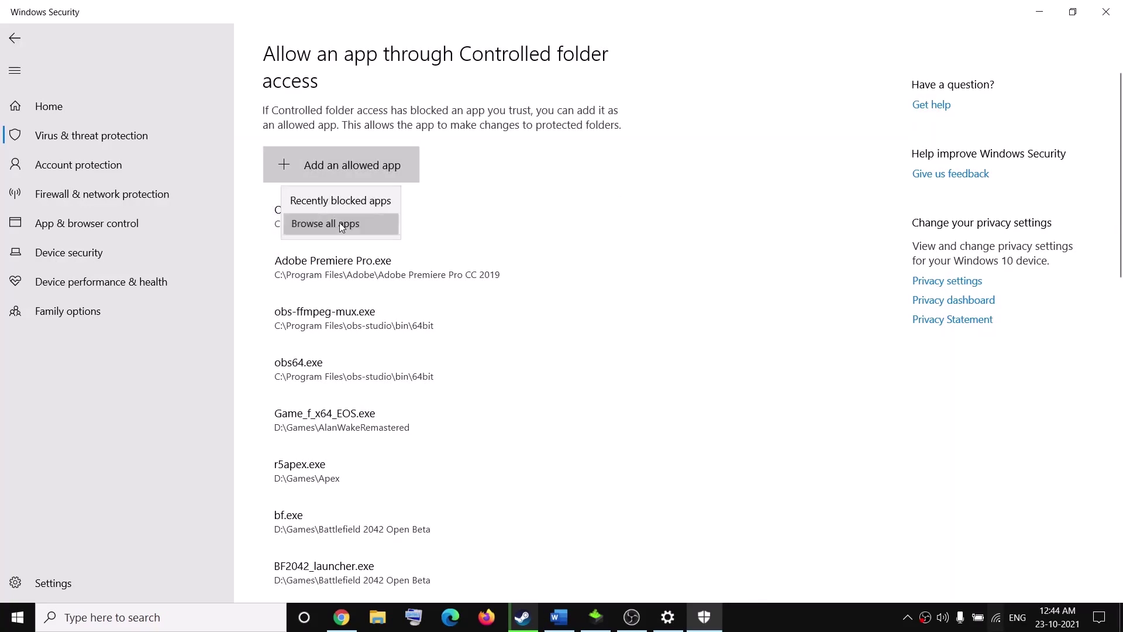
- Browse all apps and search C:\Program Files (x86)\Steam\steamapps\common for the game
click(340, 222)
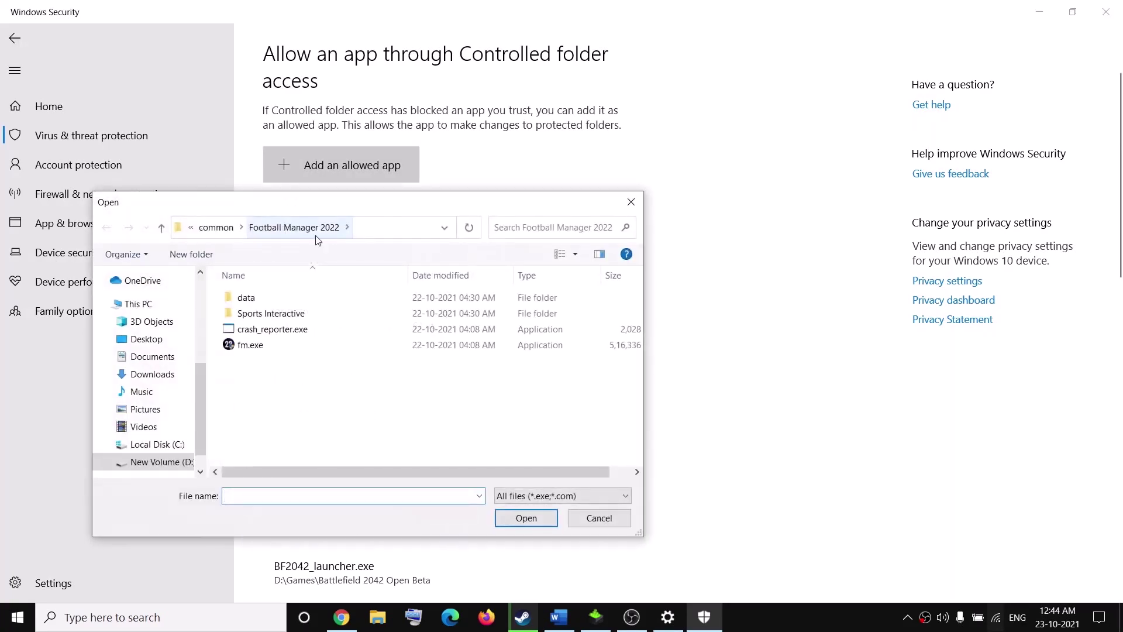
click(156, 445)
scroll(336, 376, down, 4)
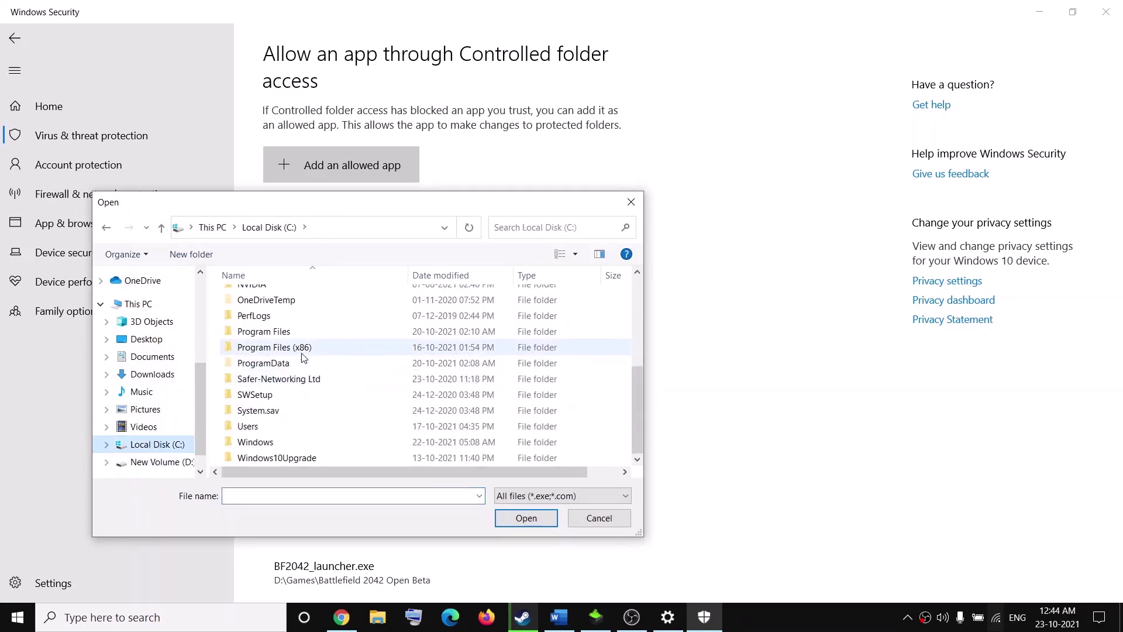
double_click(282, 348)
scroll(311, 384, down, 5)
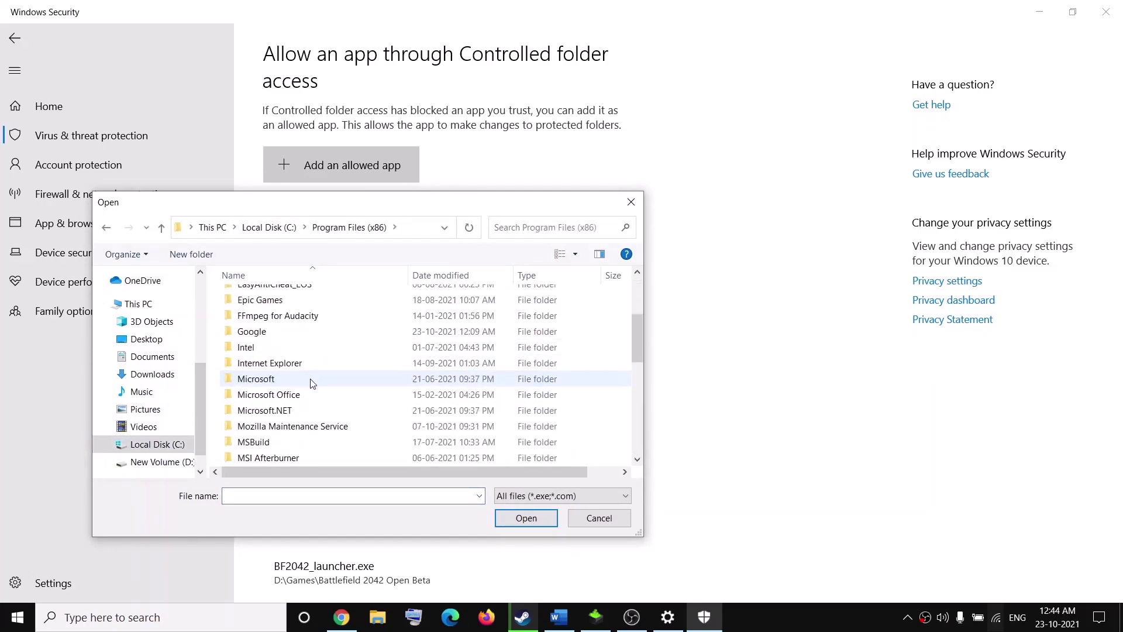
scroll(311, 383, down, 1)
scroll(274, 392, down, 2)
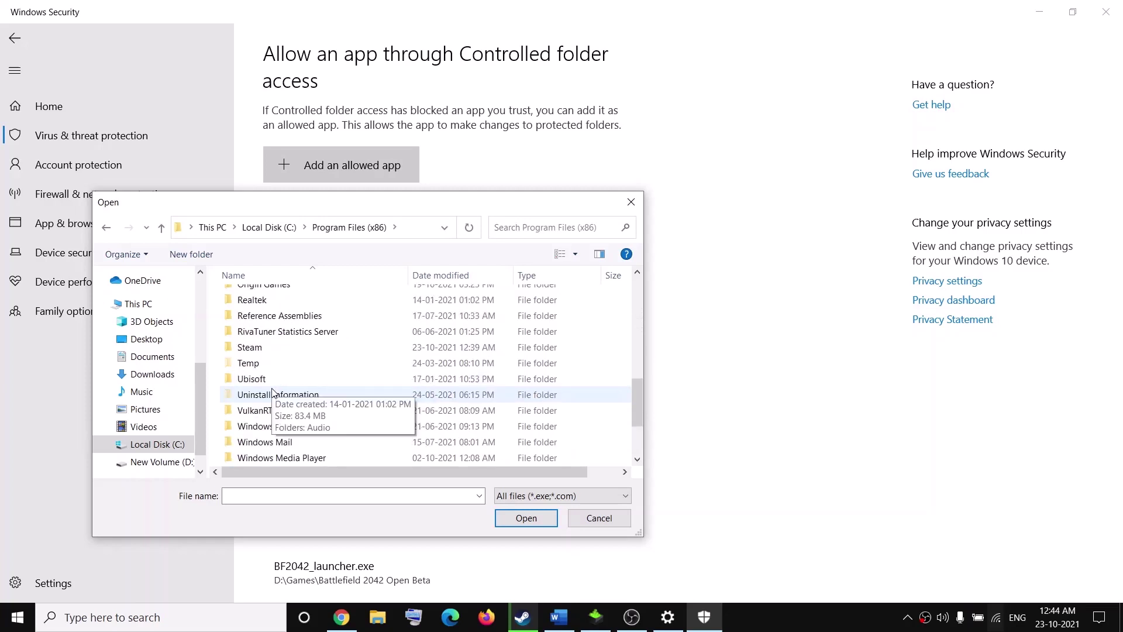
double_click(281, 348)
scroll(309, 313, down, 3)
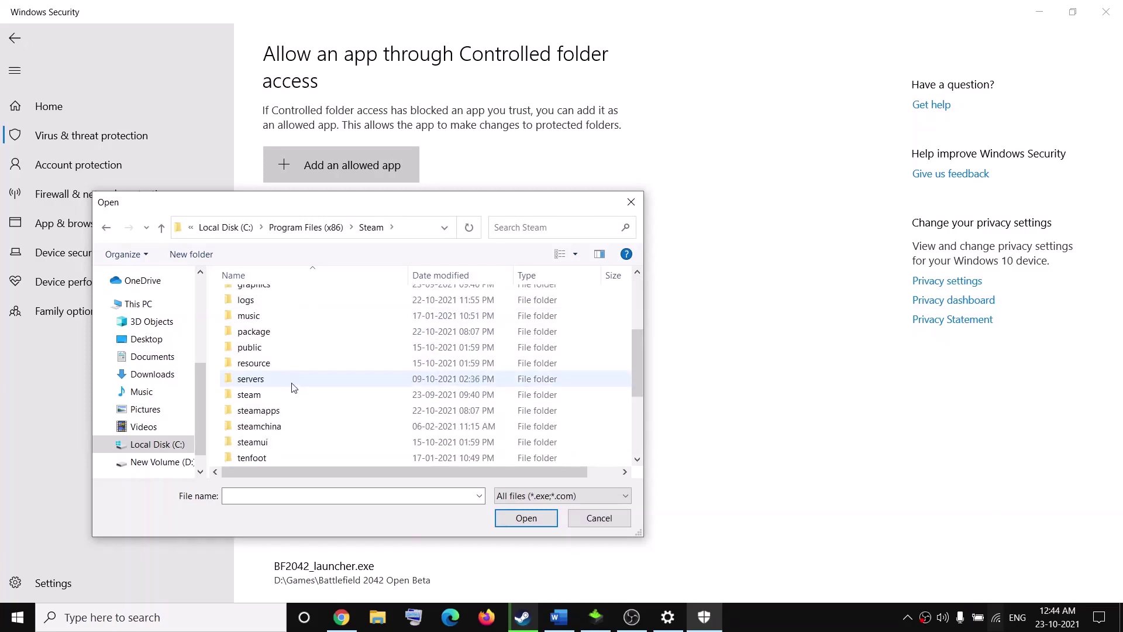
double_click(284, 411)
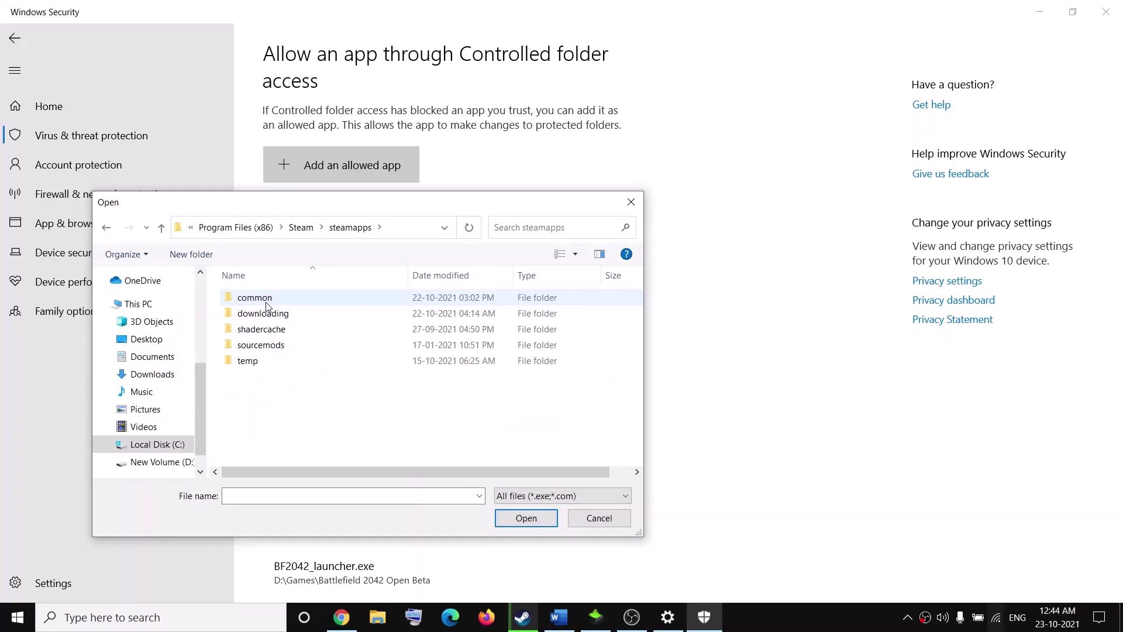
double_click(267, 300)
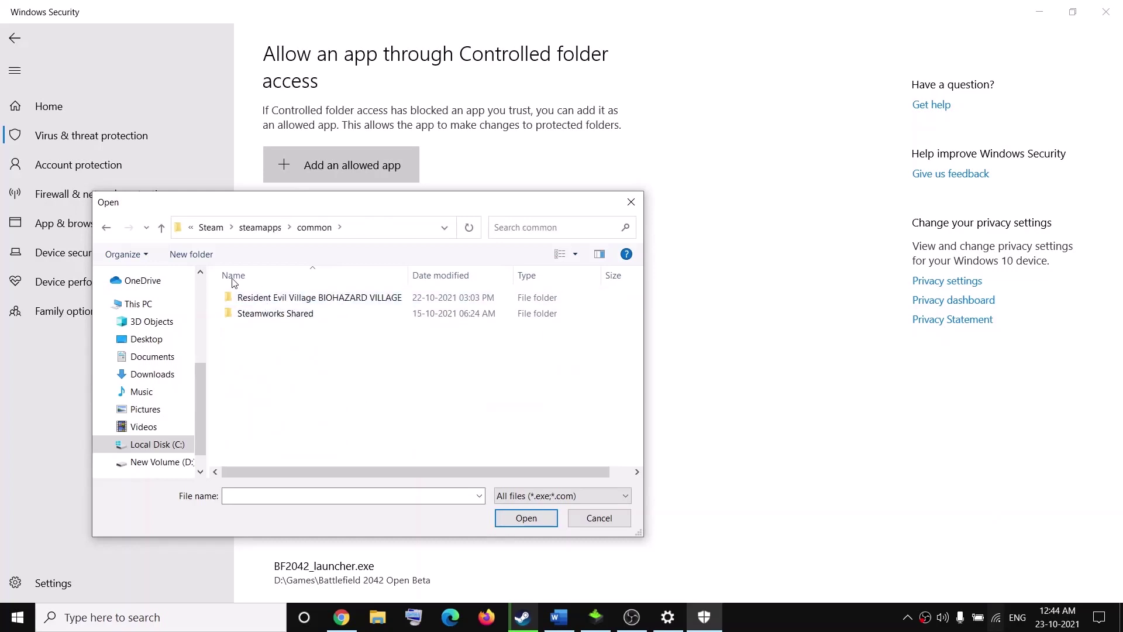
- Allow HouseOfAshes.exe from D:\SteamLibrary\steamapps\common\The Dark Pictures Anthology - House of Ashes
click(157, 462)
scroll(363, 388, down, 7)
click(275, 317)
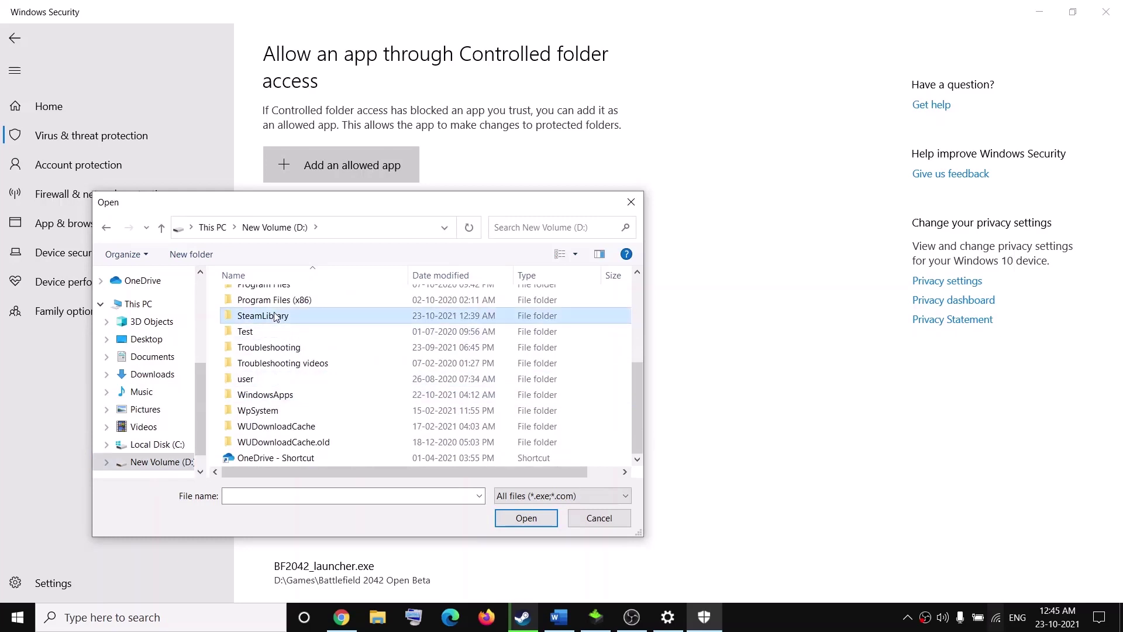
double_click(275, 316)
double_click(266, 300)
double_click(265, 300)
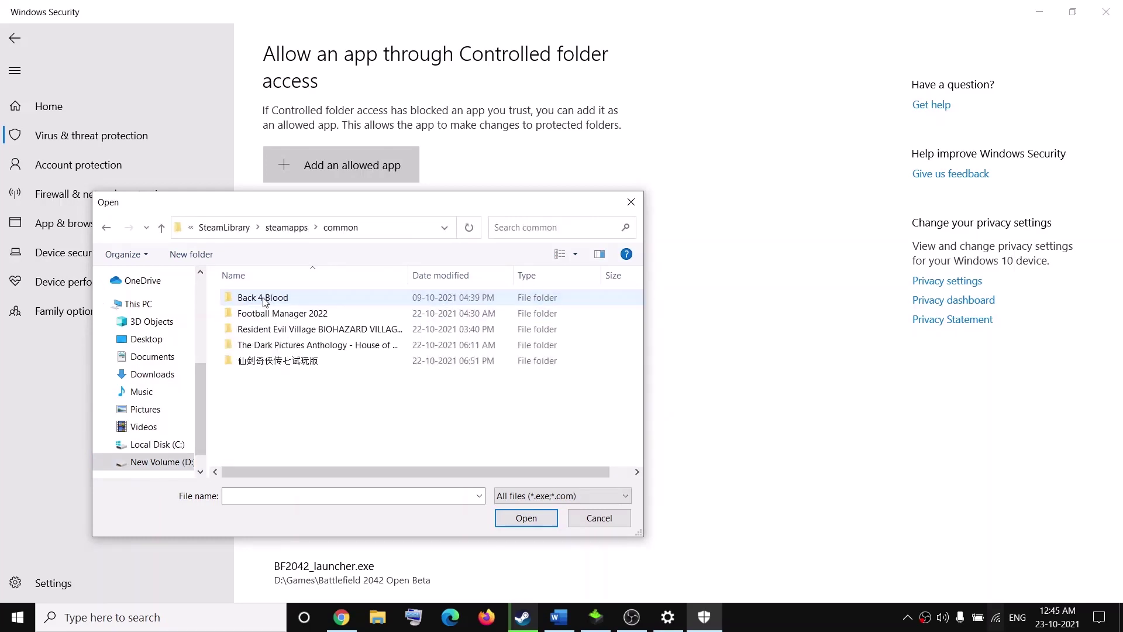
click(260, 346)
double_click(310, 346)
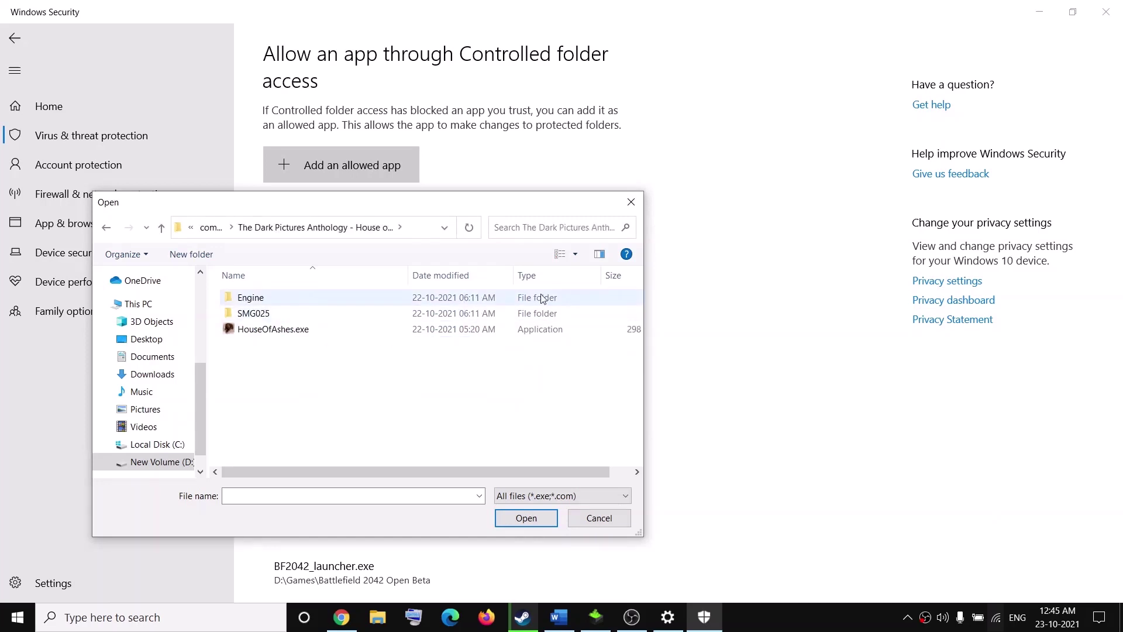
click(281, 328)
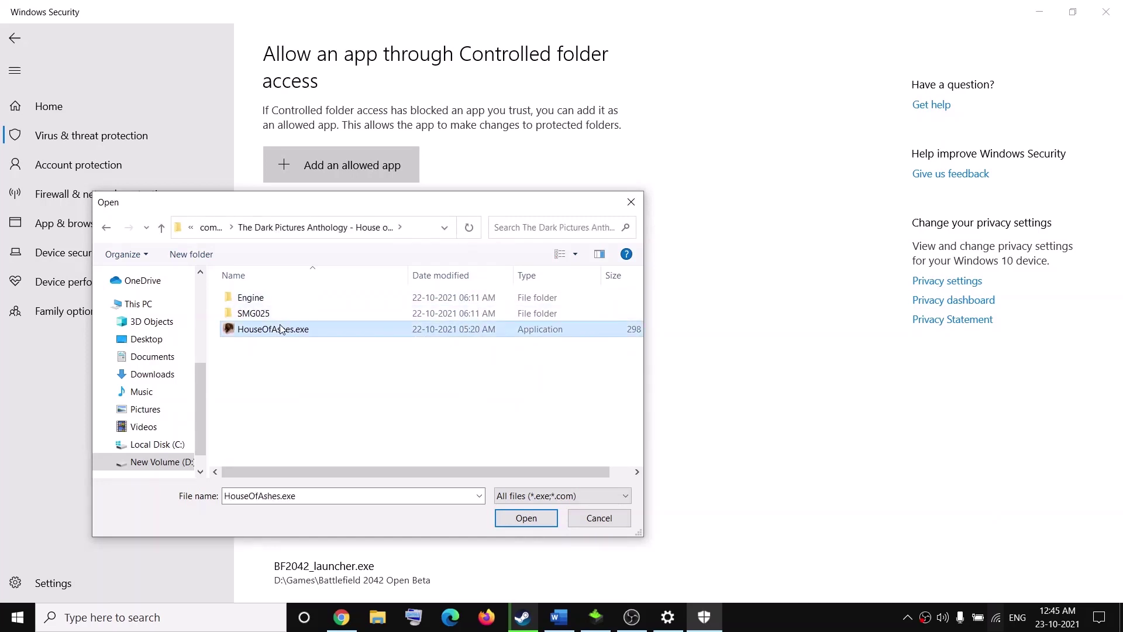
click(526, 519)
click(352, 164)
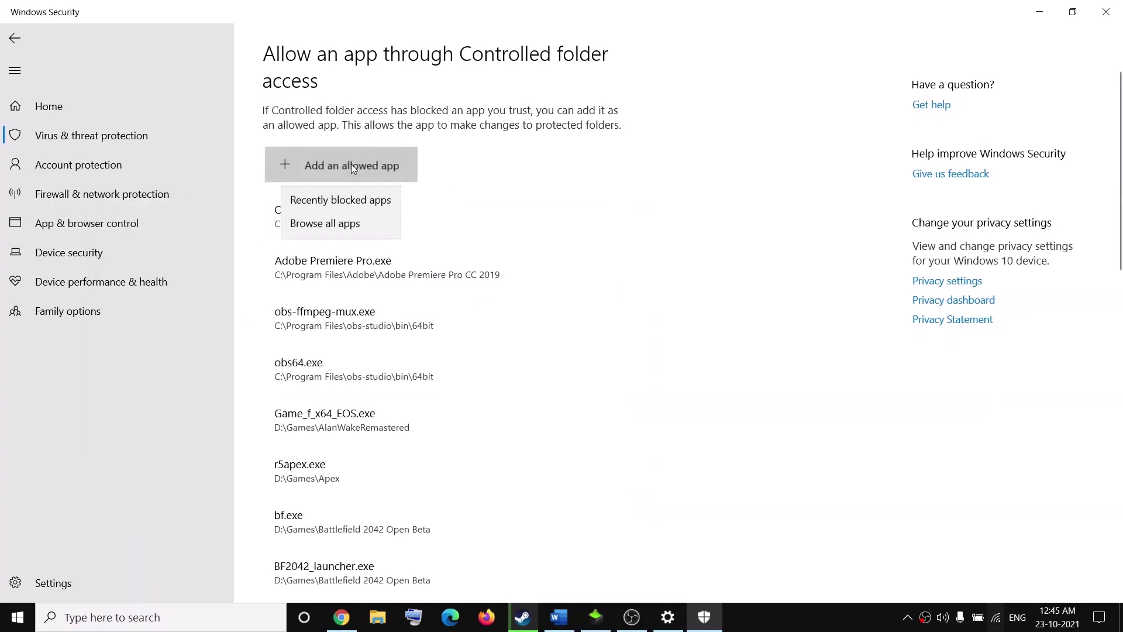
- Allow HouseOfAshes-Win64-Shipping.exe from the game's SMG025\Binaries\Win64 folder too
click(325, 223)
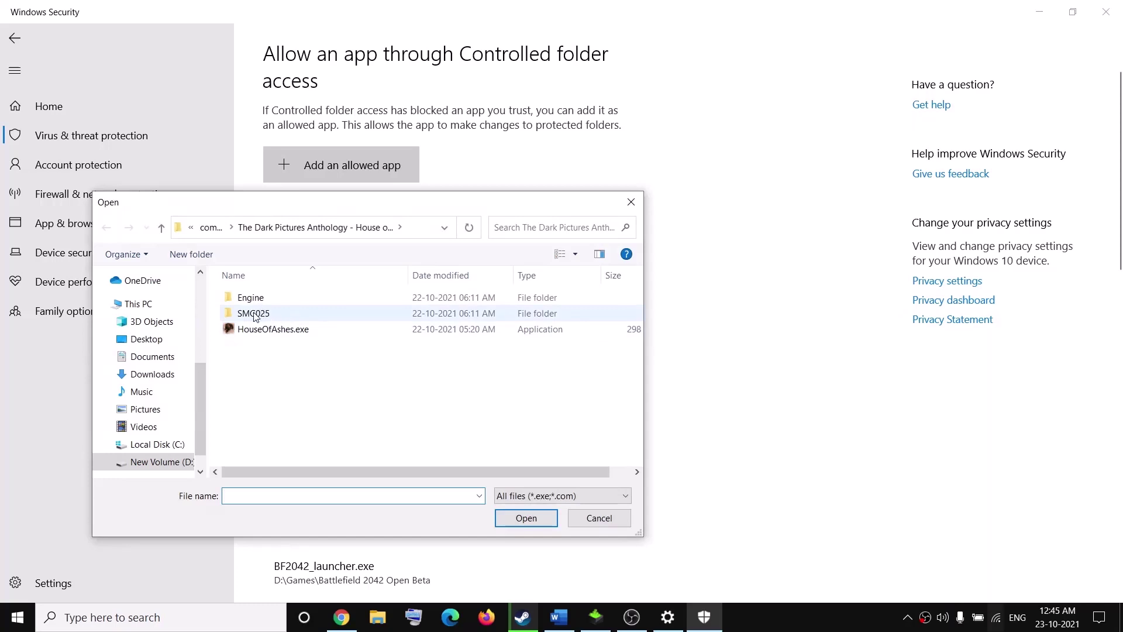
click(259, 316)
double_click(266, 316)
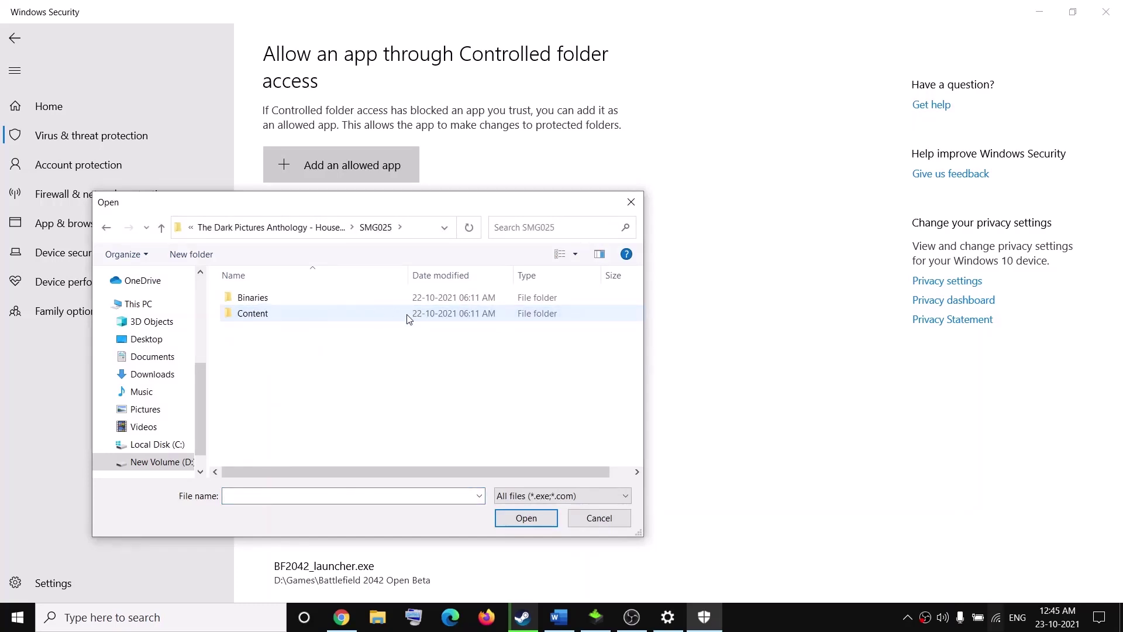
double_click(257, 298)
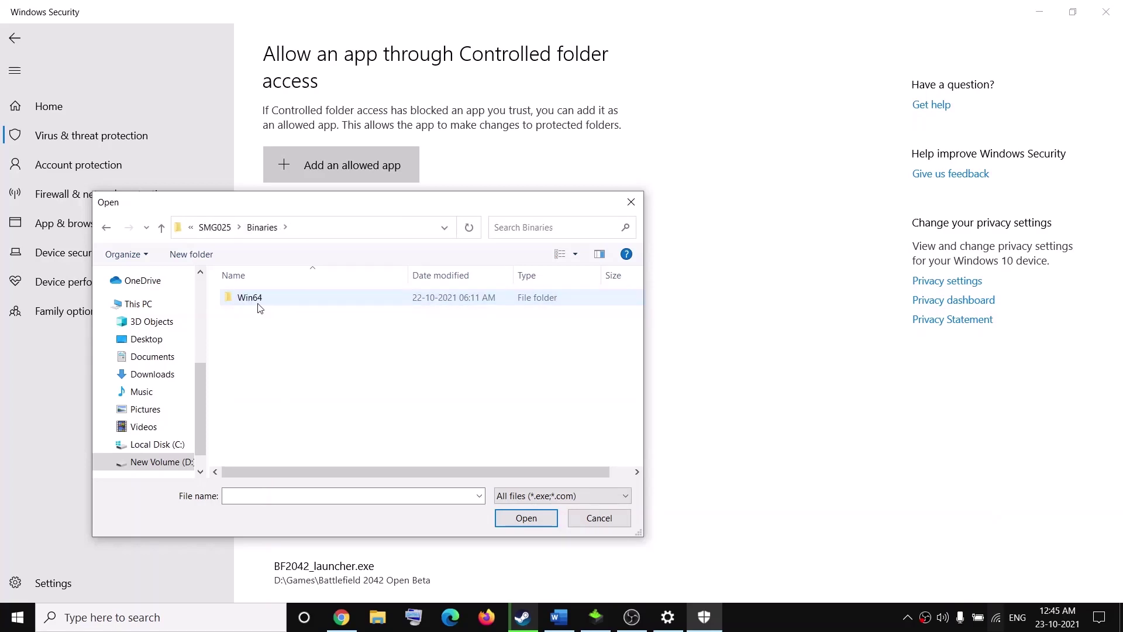
double_click(259, 300)
click(279, 299)
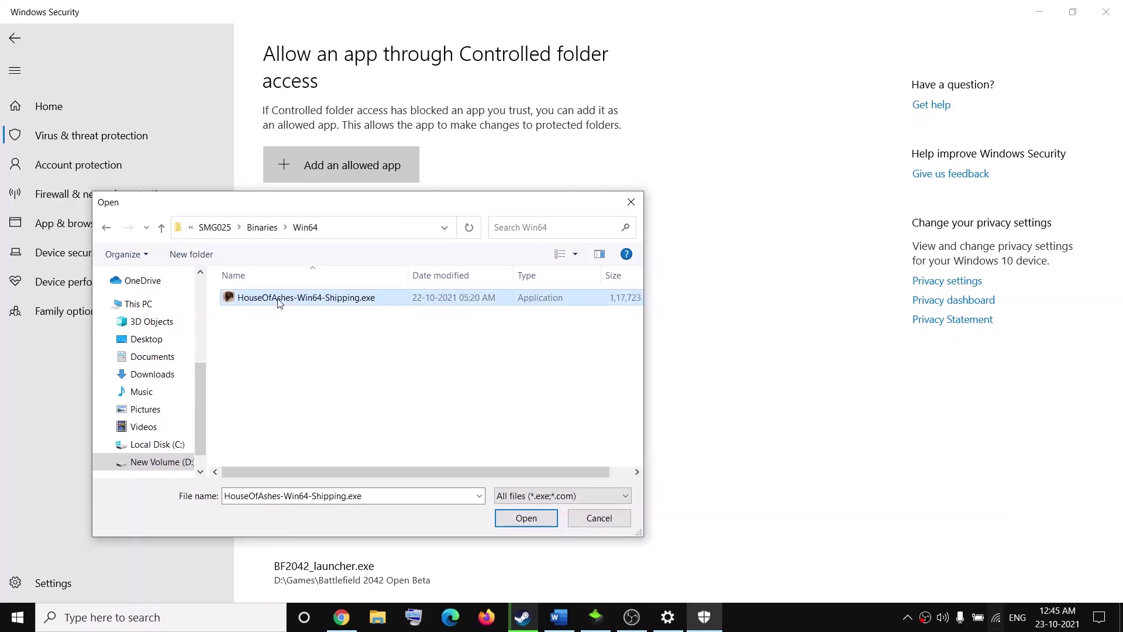
click(512, 519)
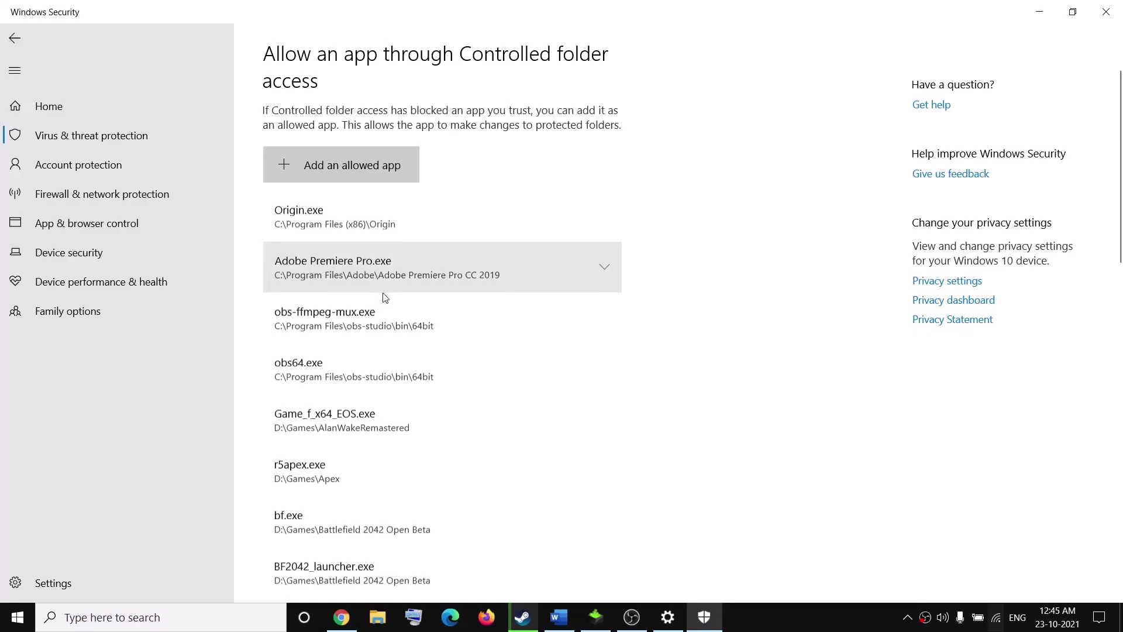
- Close Windows Security and highlight Step 4, running the game as administrator, in the Word guide
click(1108, 12)
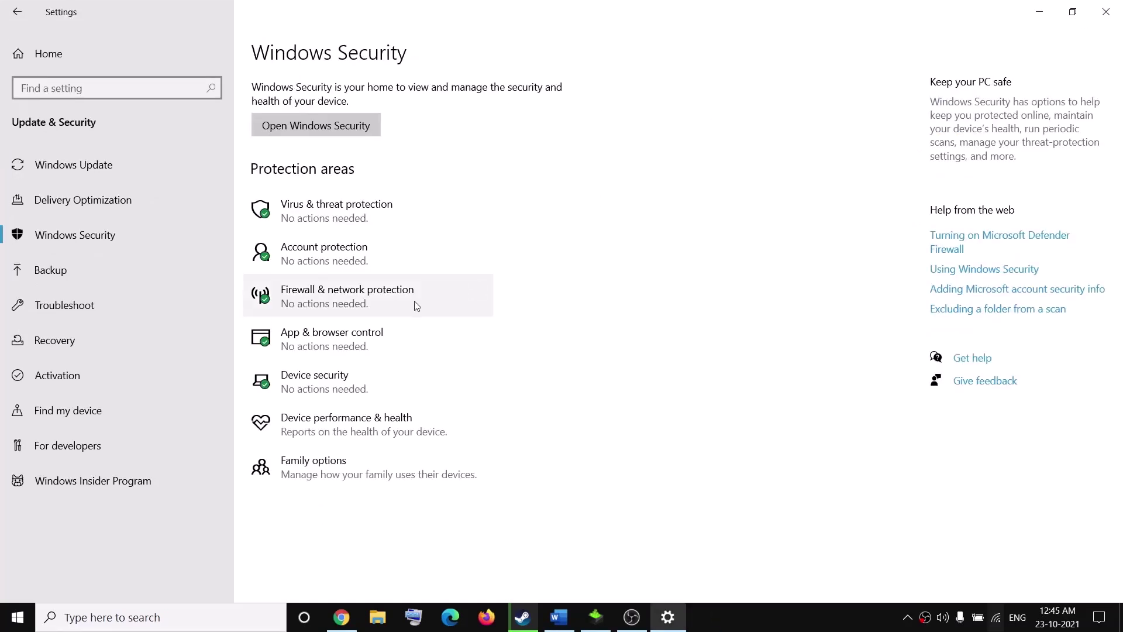
click(554, 625)
scroll(392, 392, down, 3)
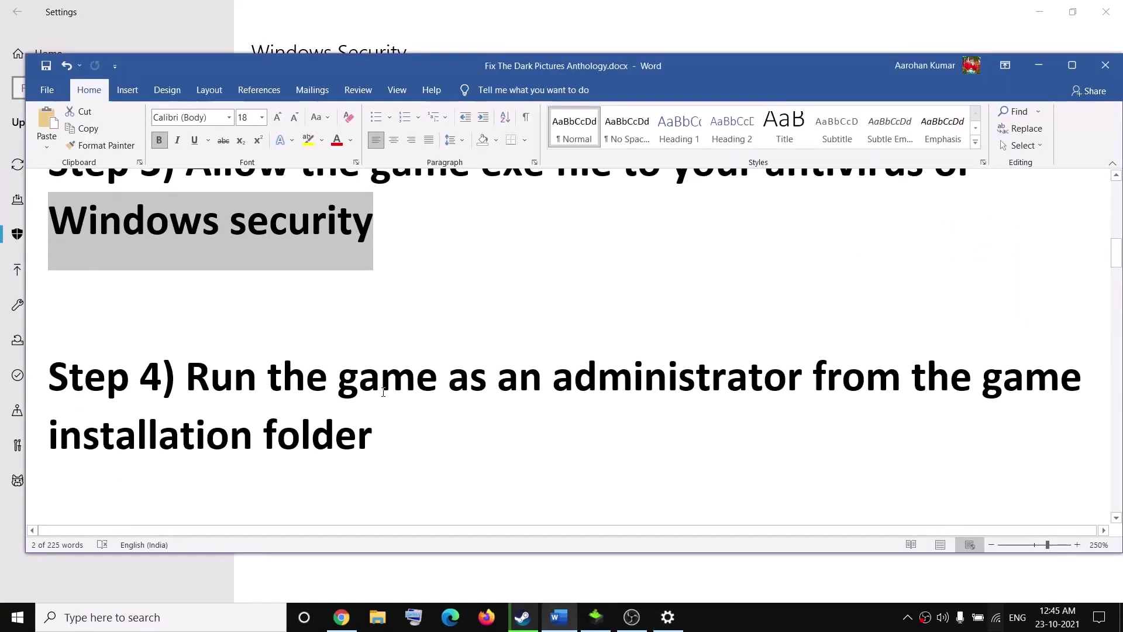
scroll(327, 394, up, 1)
drag(239, 382, 859, 409)
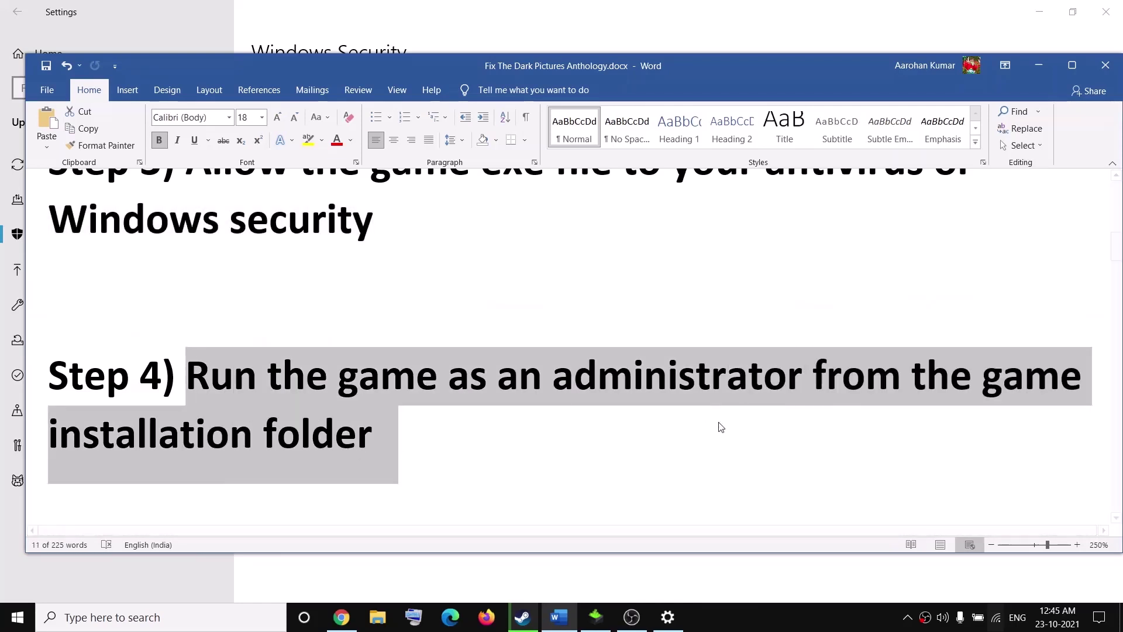
click(522, 617)
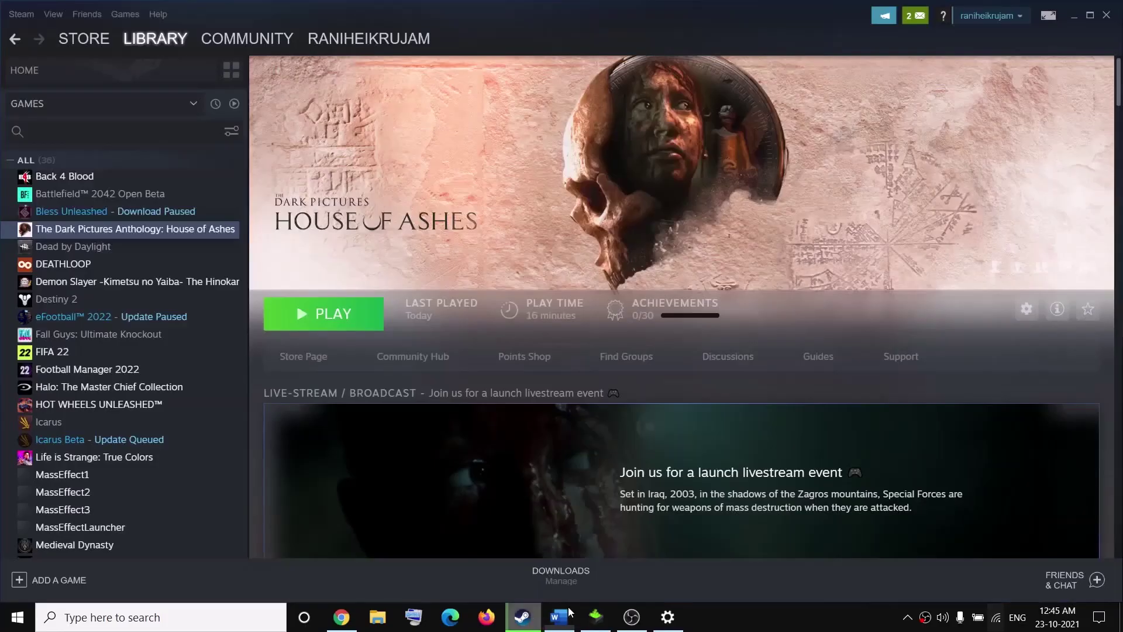
- Browse the House of Ashes local files from Steam and select HouseOfAshes.exe
right_click(110, 229)
mouse_move(147, 298)
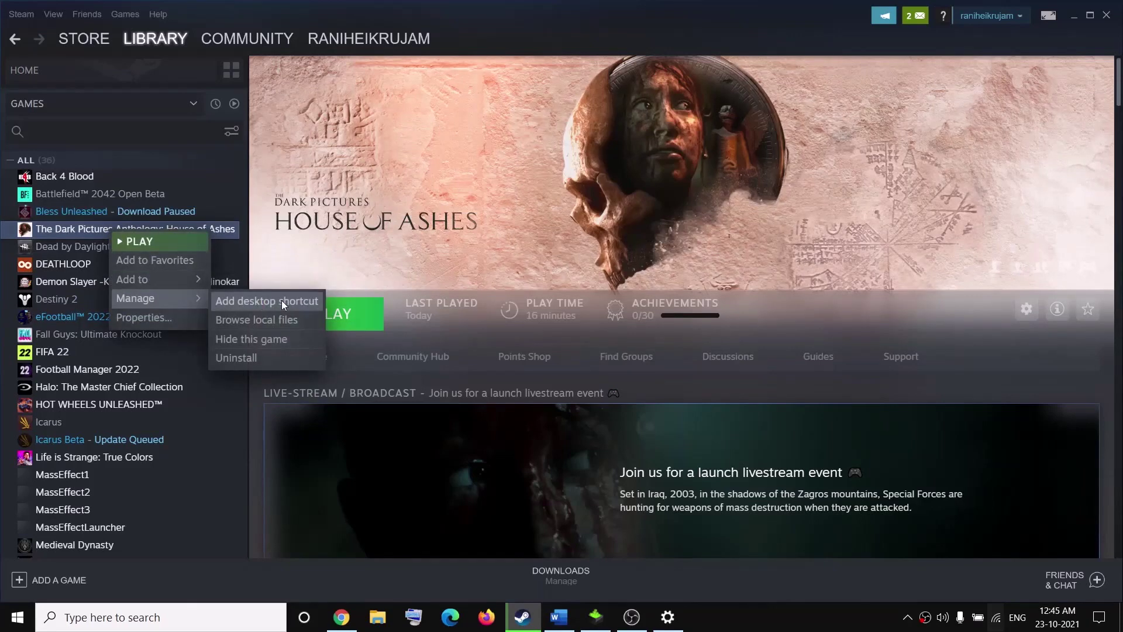
click(267, 320)
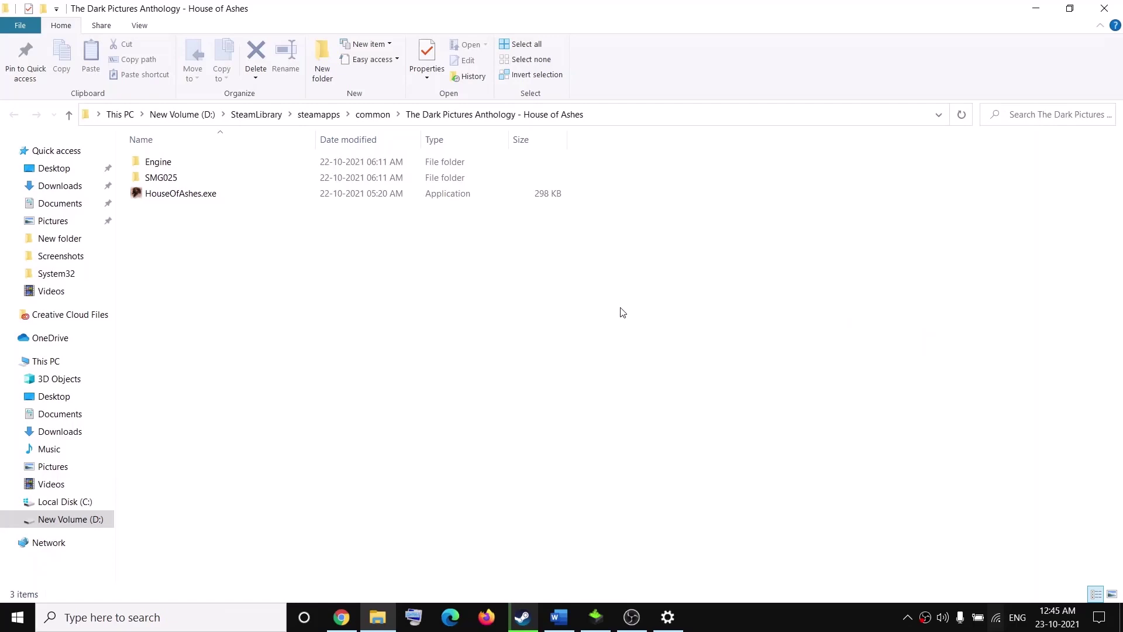
click(195, 196)
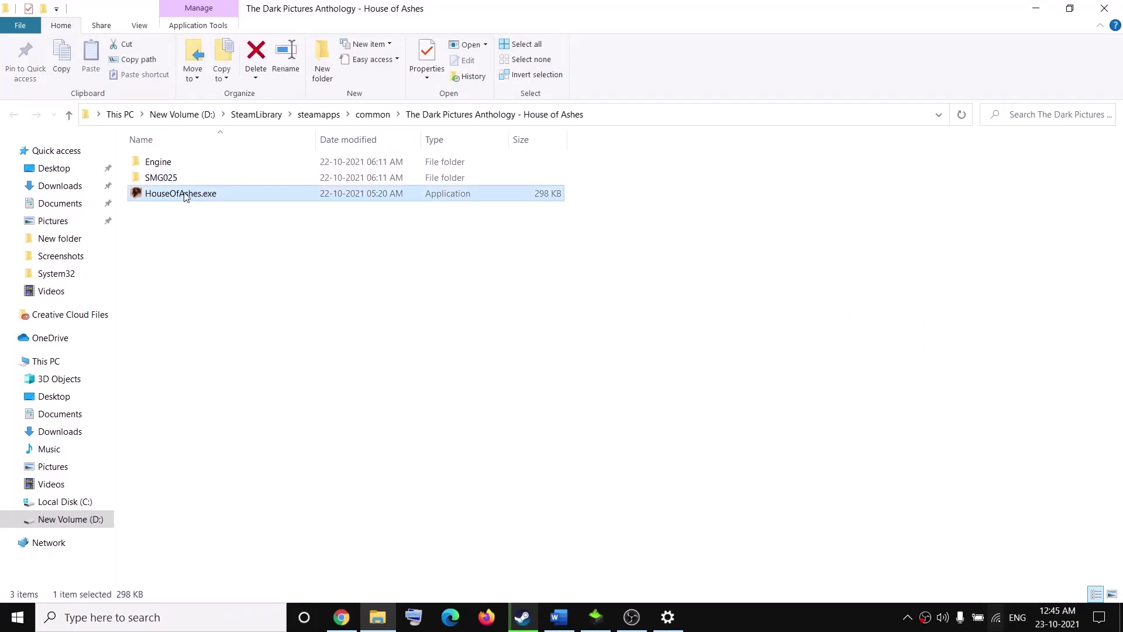
- Tick Run this program as an administrator in HouseOfAshes.exe's Compatibility properties and apply
right_click(249, 194)
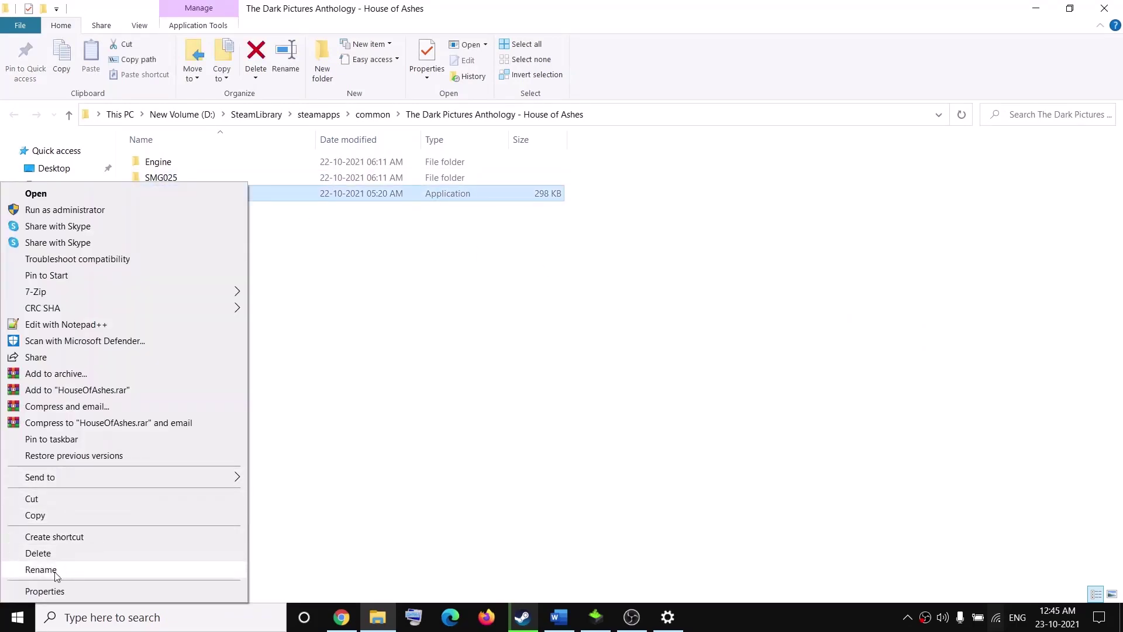
click(51, 589)
drag(331, 204, 521, 141)
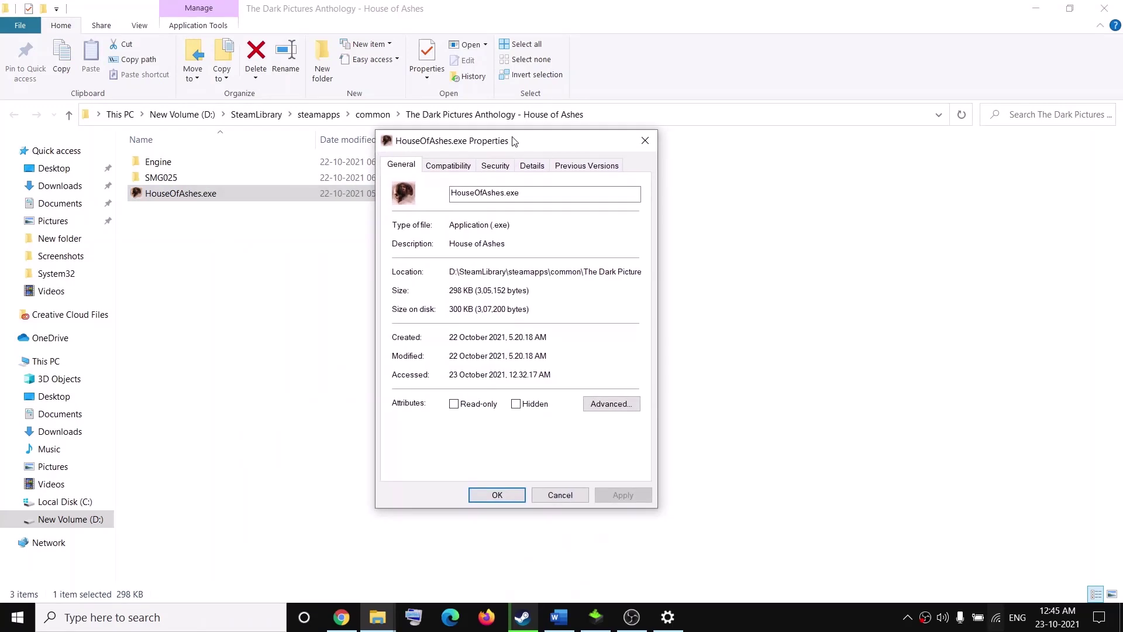
click(449, 167)
click(403, 395)
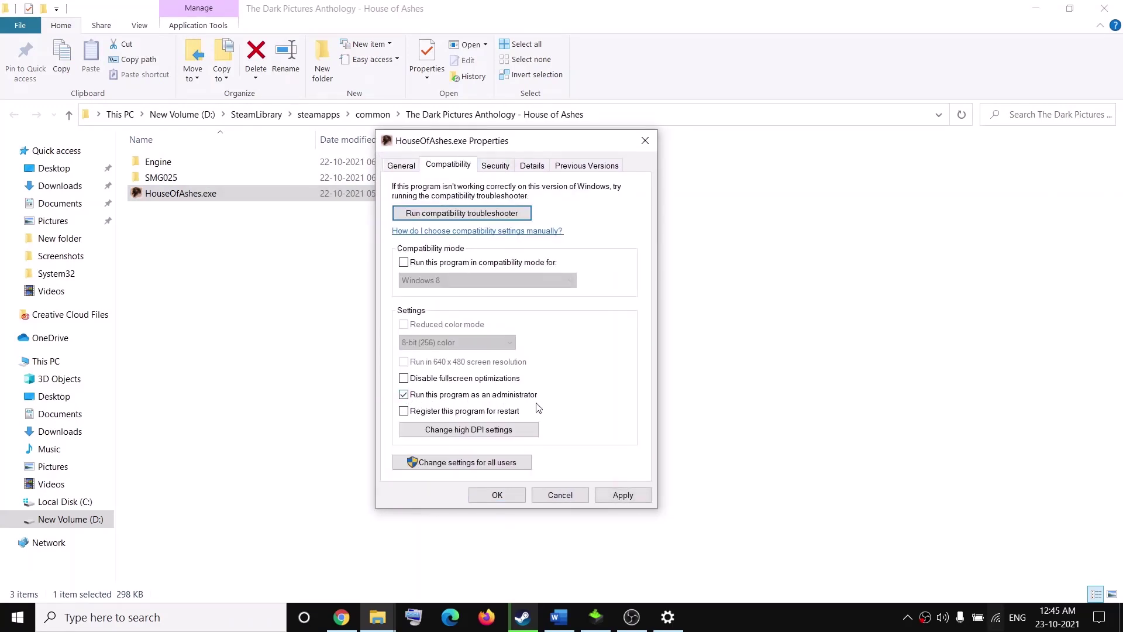
click(610, 496)
click(499, 497)
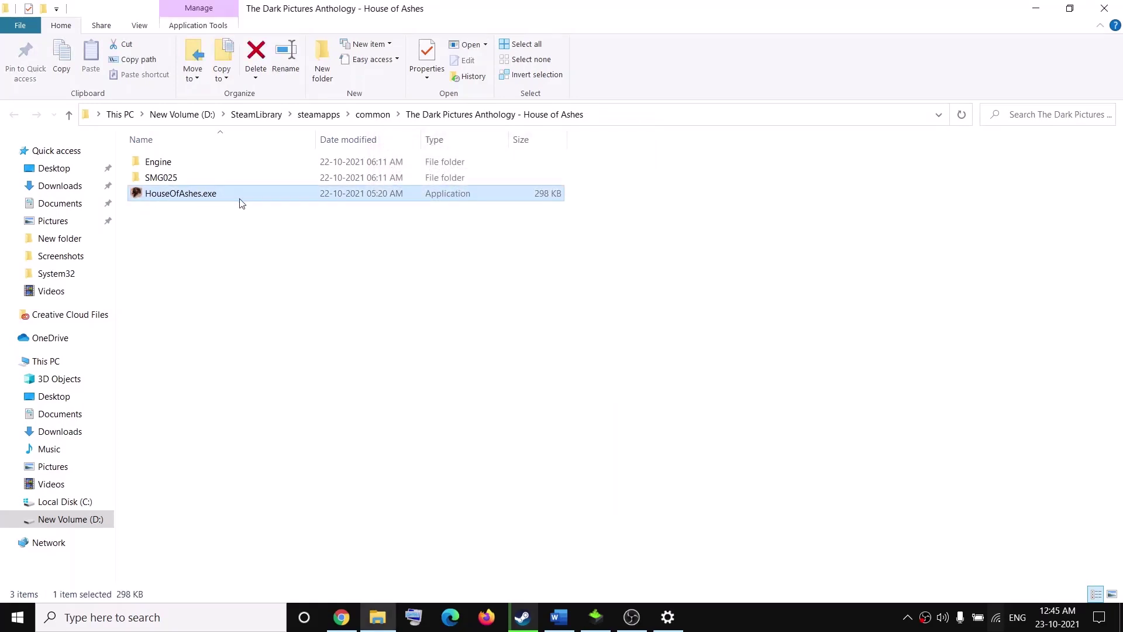
click(523, 617)
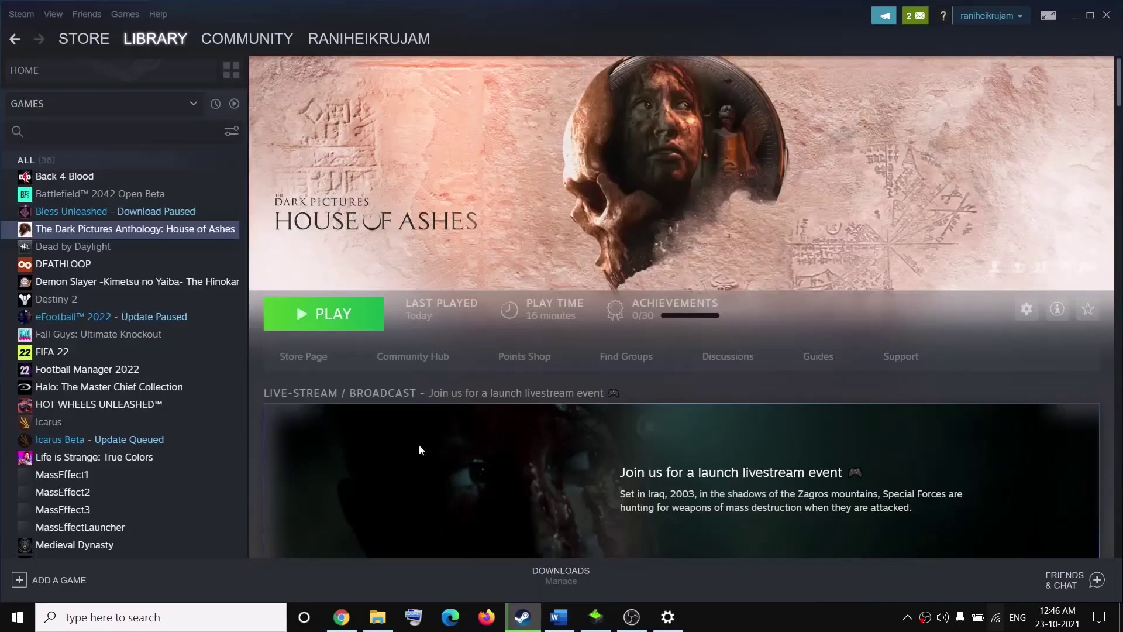
click(522, 617)
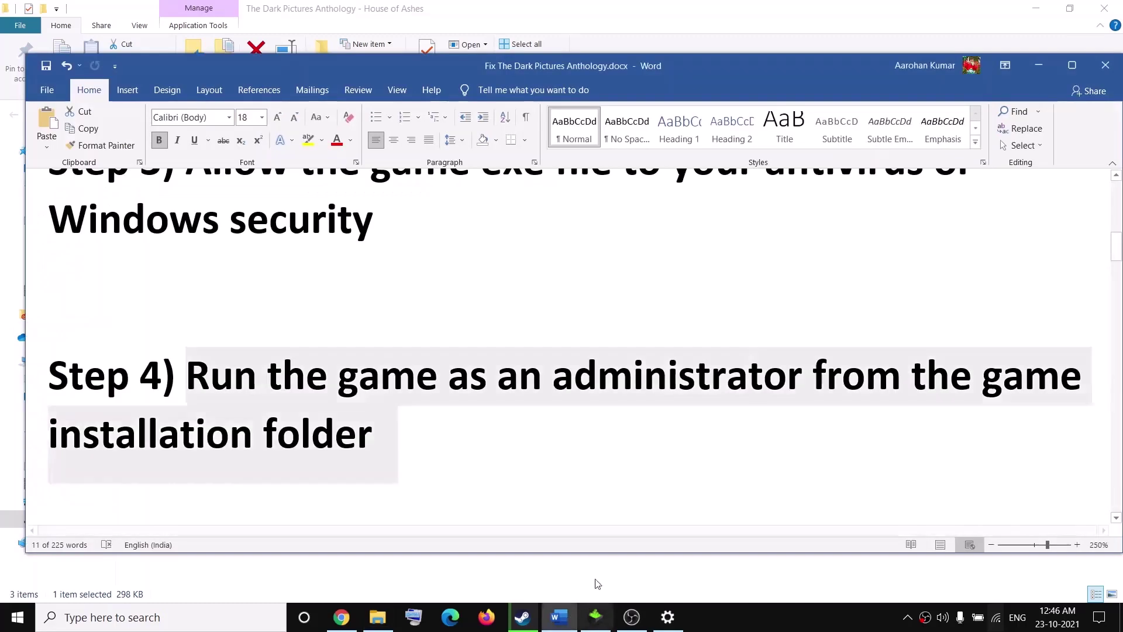
- Highlight 'compatibility troubleshooter' in the guide's Step 5, then minimize Word
click(559, 618)
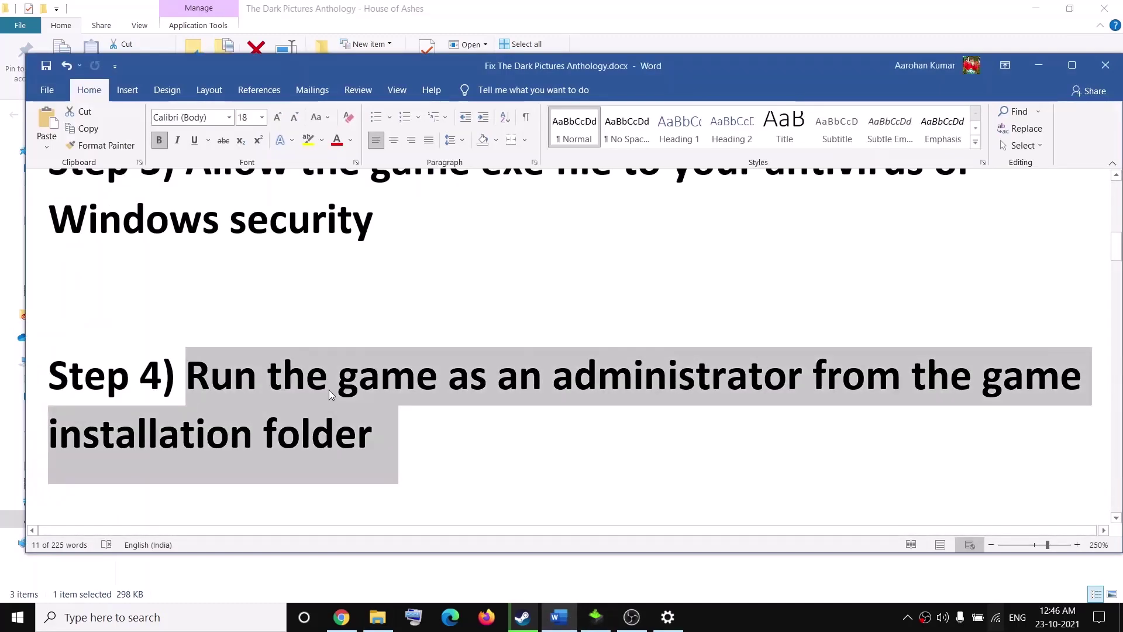
scroll(330, 392, down, 3)
scroll(334, 393, up, 1)
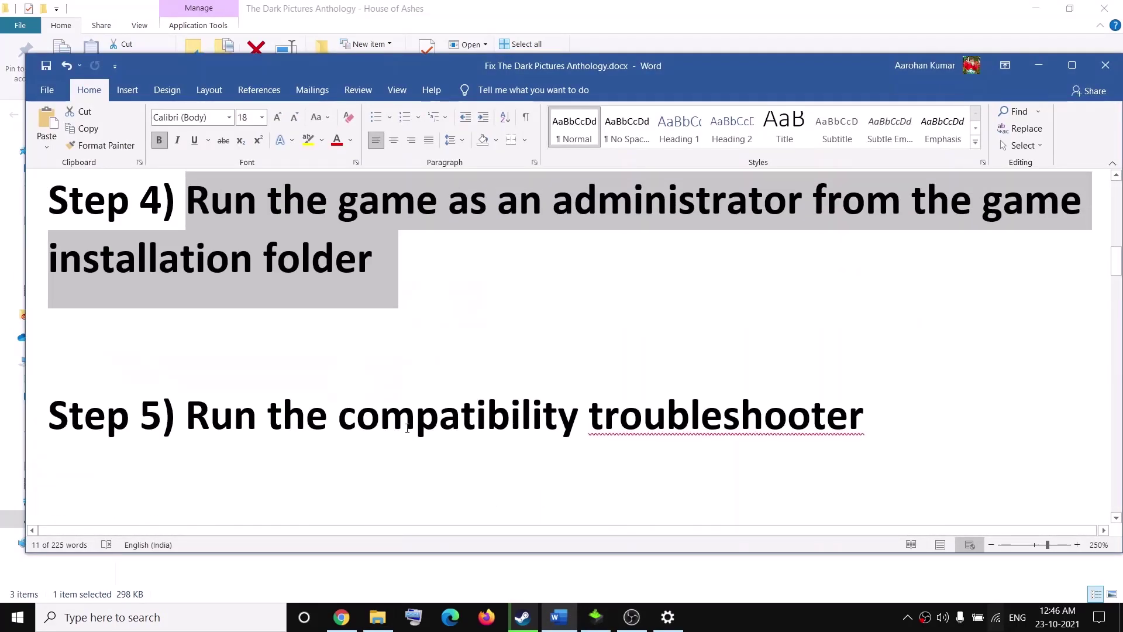
drag(407, 427, 728, 417)
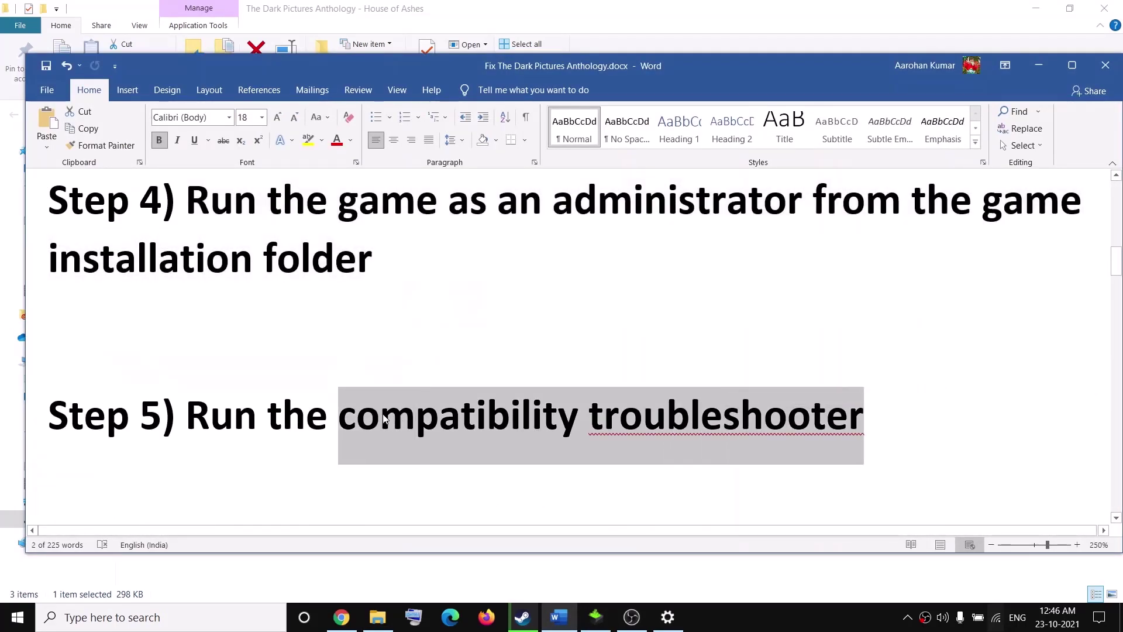
click(1039, 65)
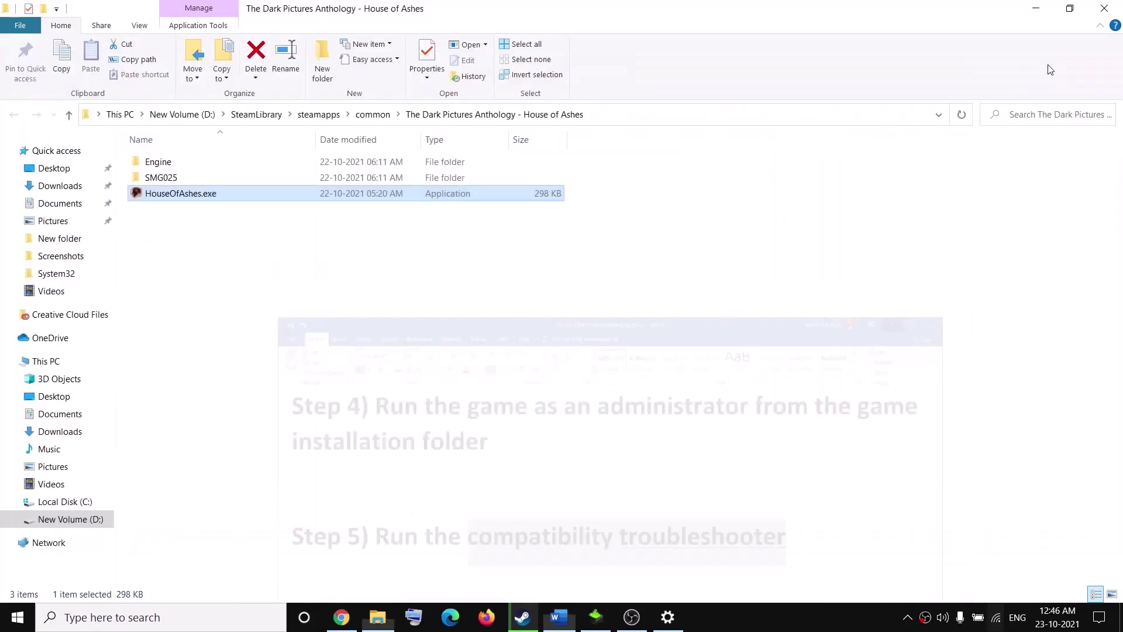
- Troubleshoot HouseOfAshes.exe's compatibility with the recommended Windows 8 settings, then close the troubleshooter
right_click(184, 196)
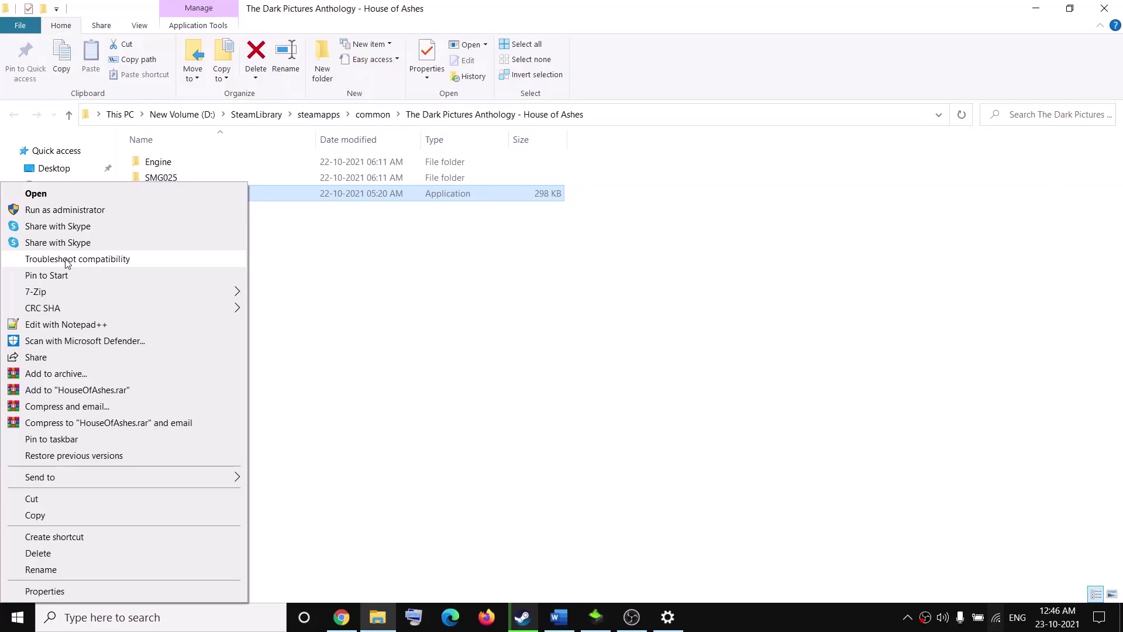
click(68, 259)
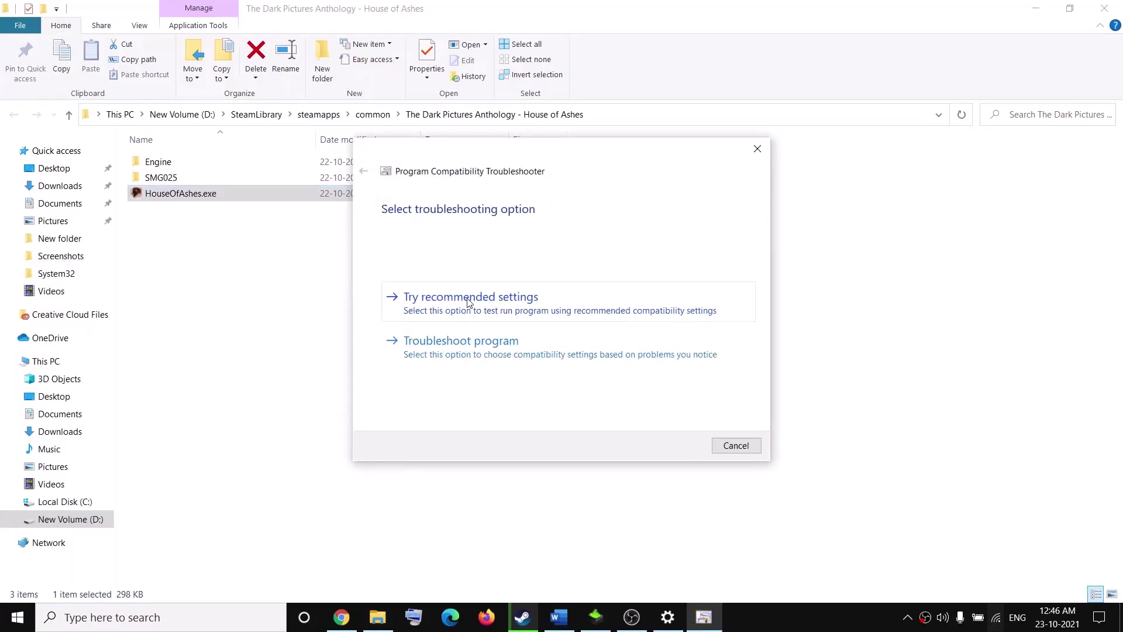
click(485, 309)
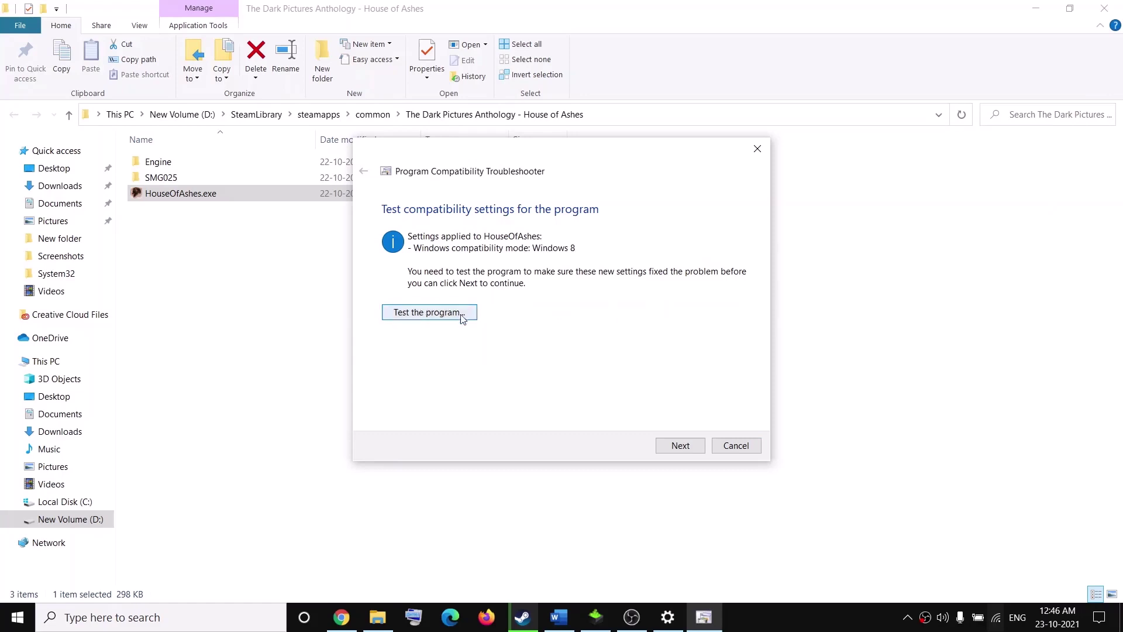
click(758, 148)
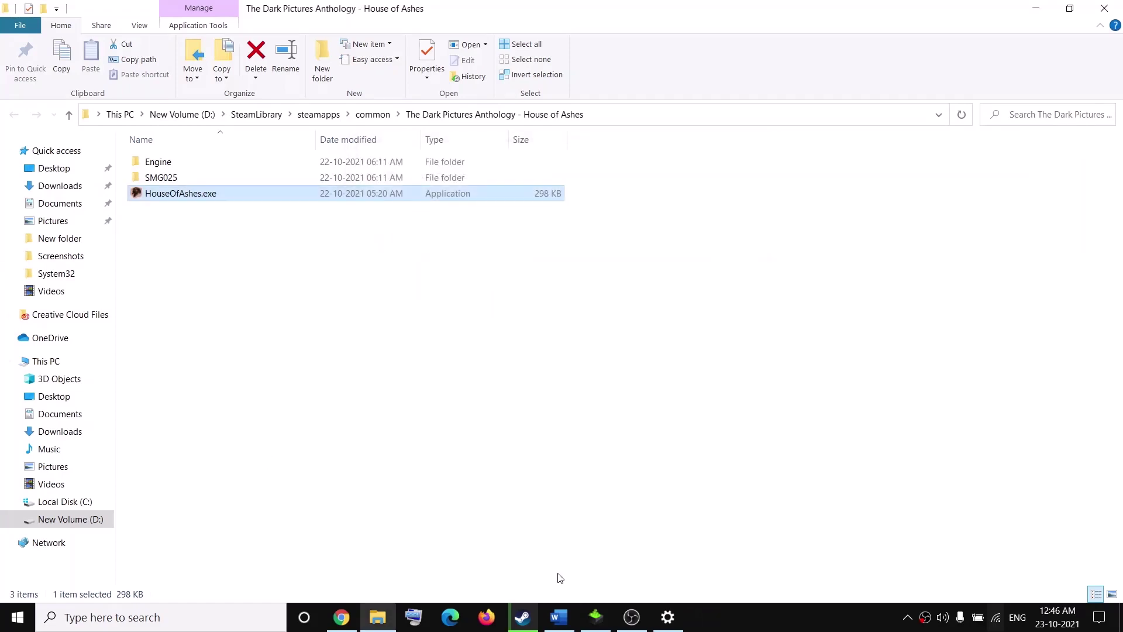
click(556, 613)
- Highlight the graphics-driver installation step and copy the NVIDIA driver link from the guide
scroll(349, 392, down, 3)
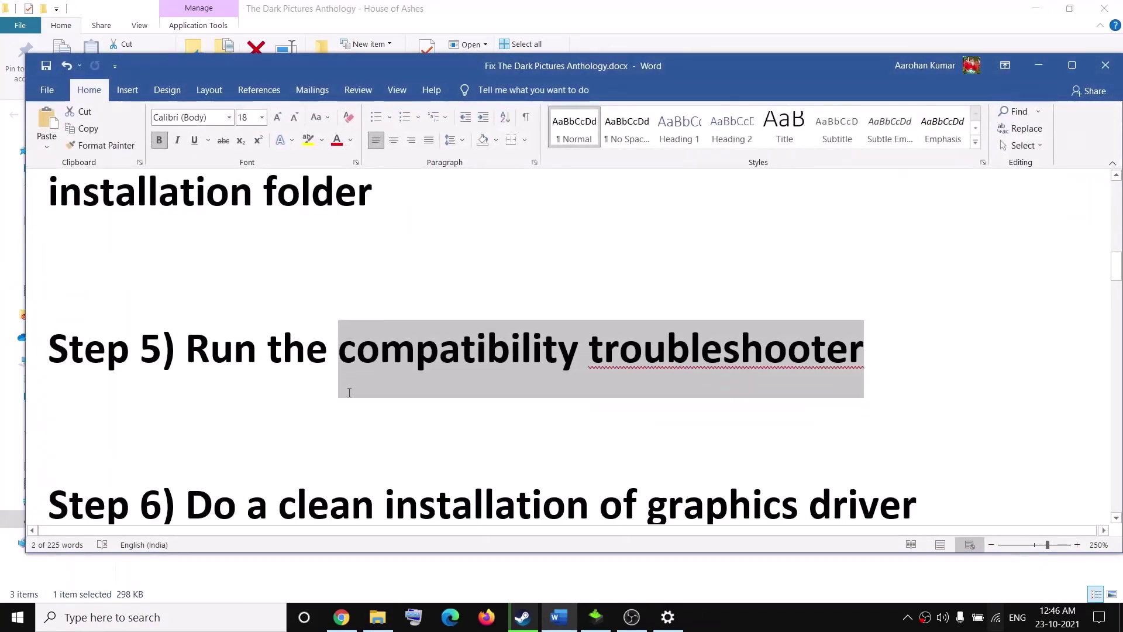
scroll(349, 392, down, 2)
drag(401, 311, 914, 314)
drag(71, 387, 604, 389)
drag(72, 465, 537, 466)
click(903, 390)
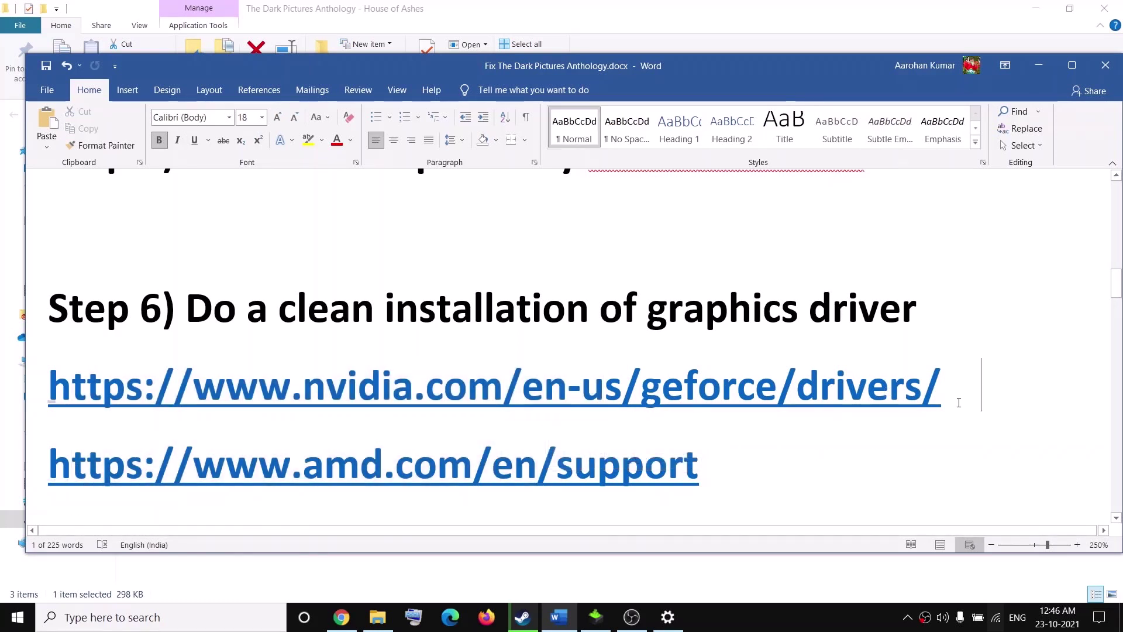
drag(978, 388, 82, 384)
right_click(82, 383)
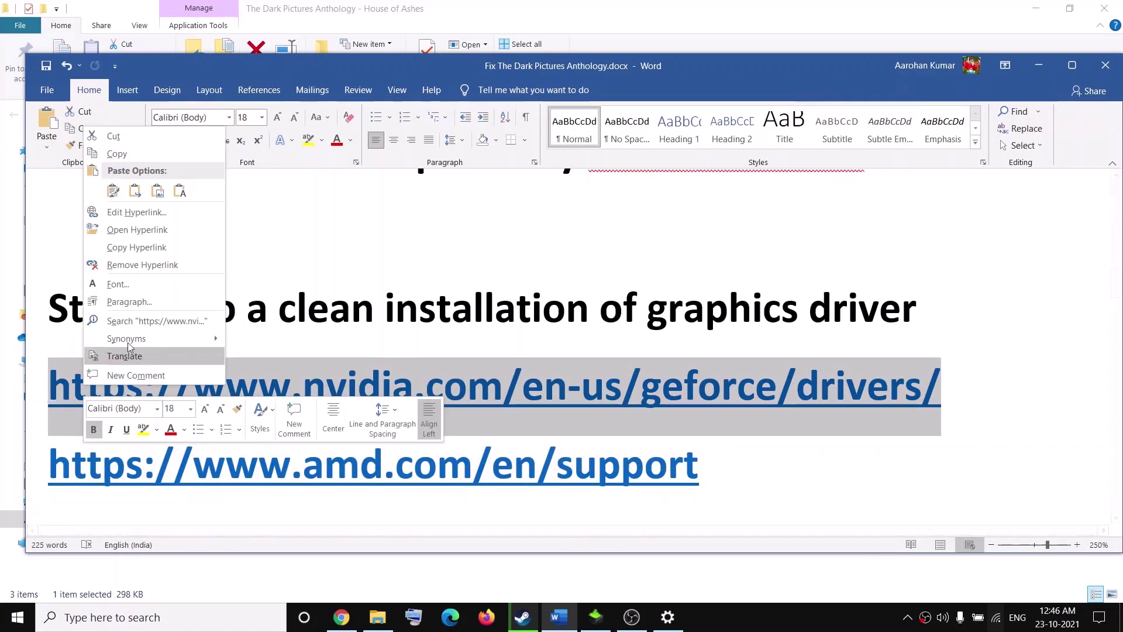
click(112, 153)
- Search GeForce GTX 1050 drivers for Windows 10 64-bit and mark the newest version, 496.13
click(341, 617)
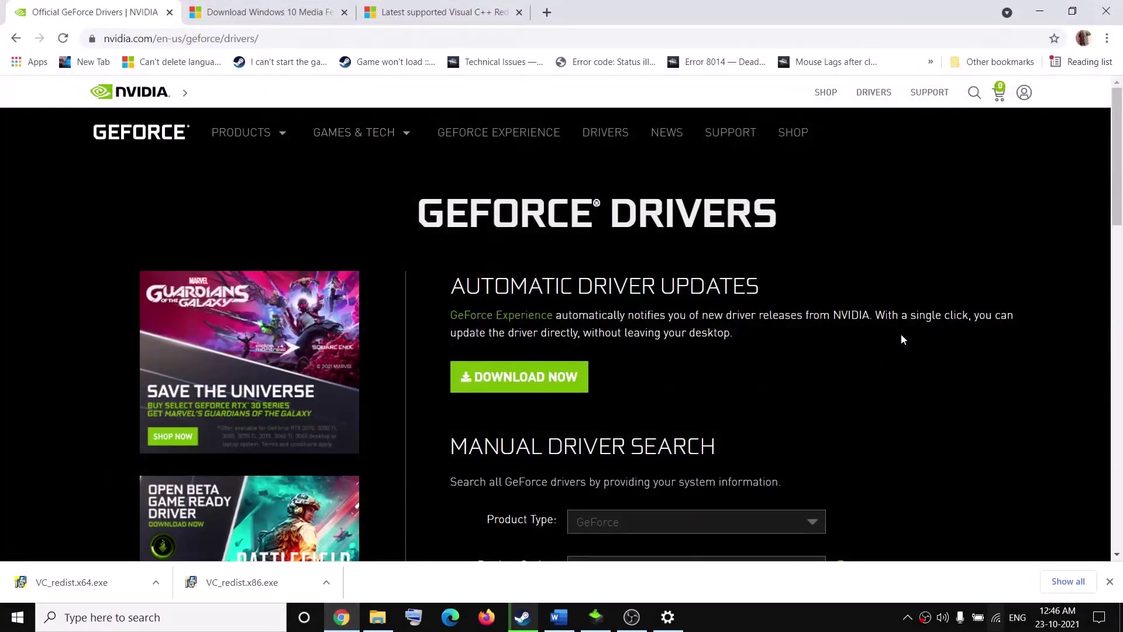
scroll(782, 365, down, 3)
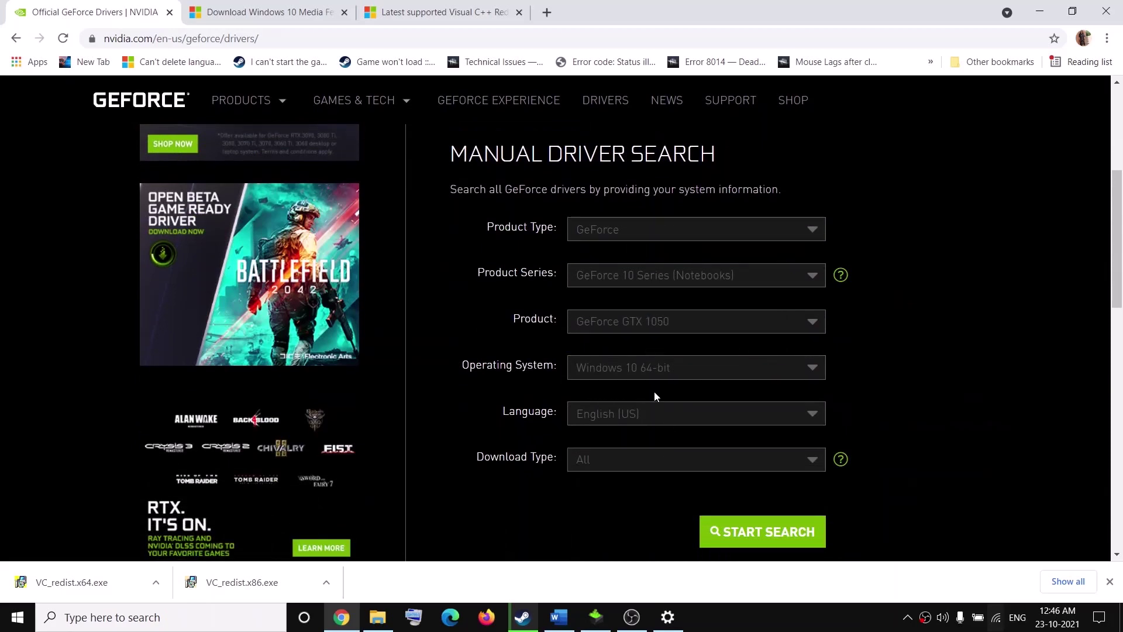
click(672, 370)
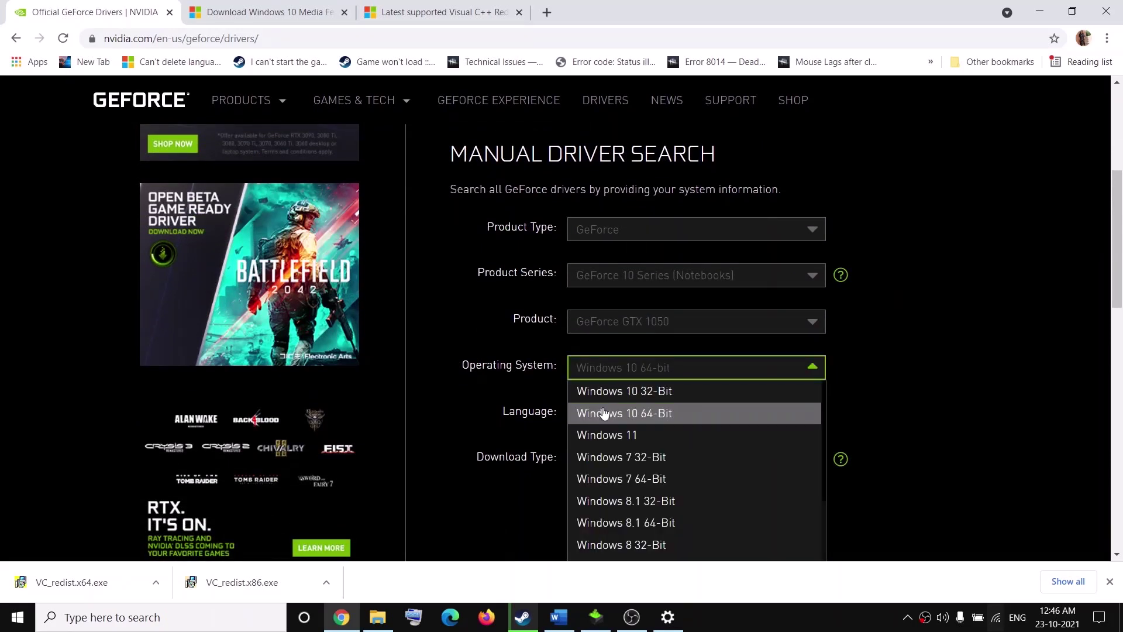
click(898, 378)
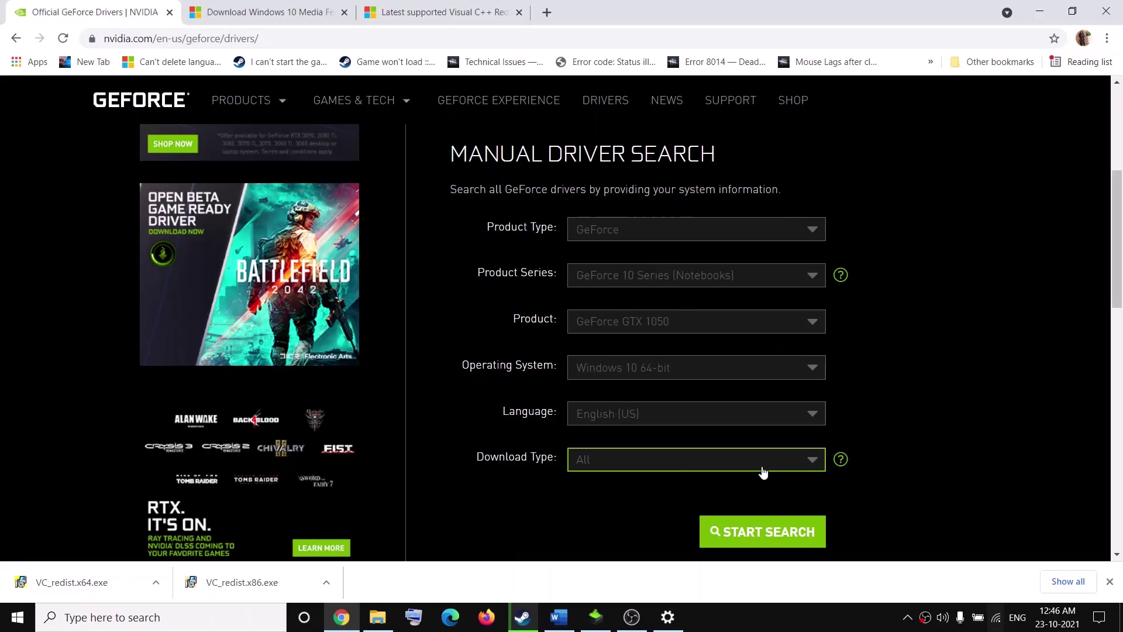
click(775, 546)
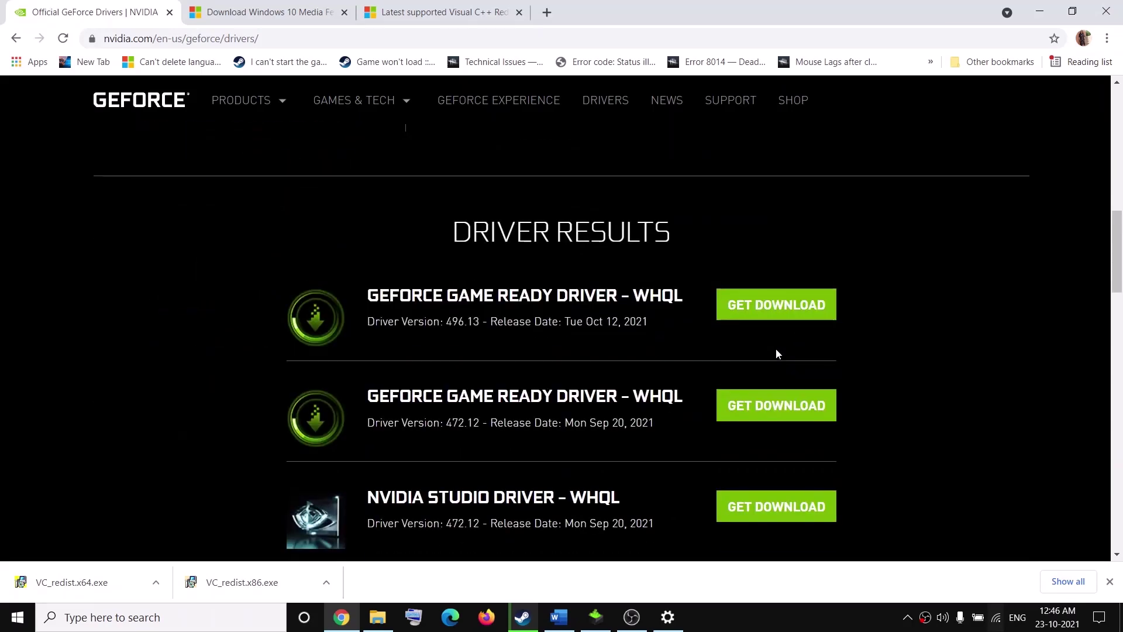
scroll(396, 388, up, 1)
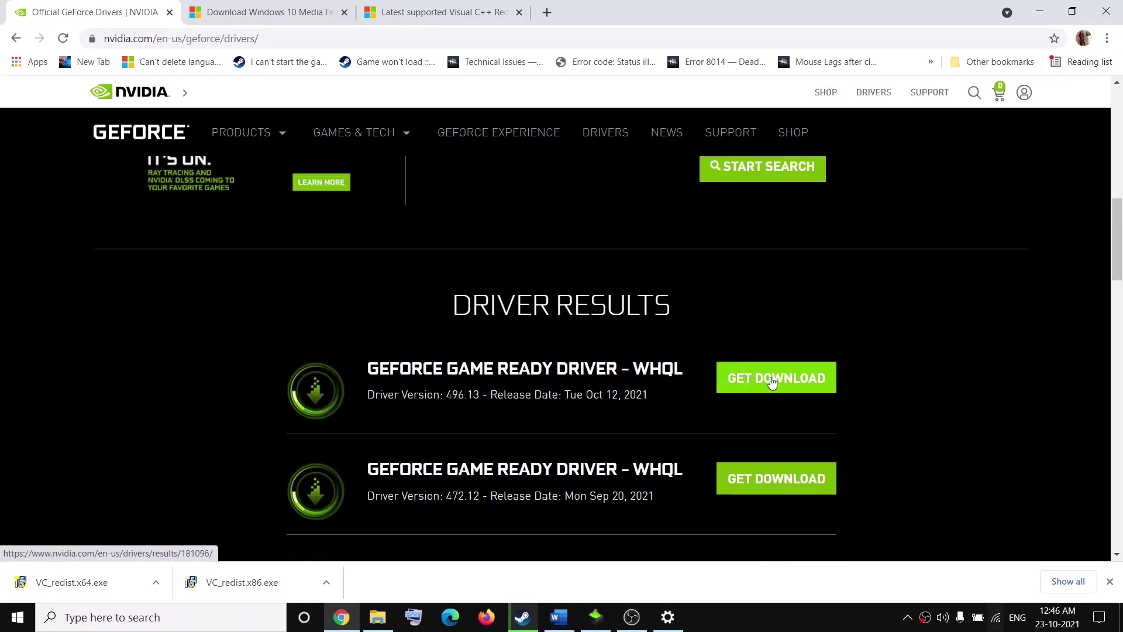
drag(386, 394, 469, 397)
click(484, 396)
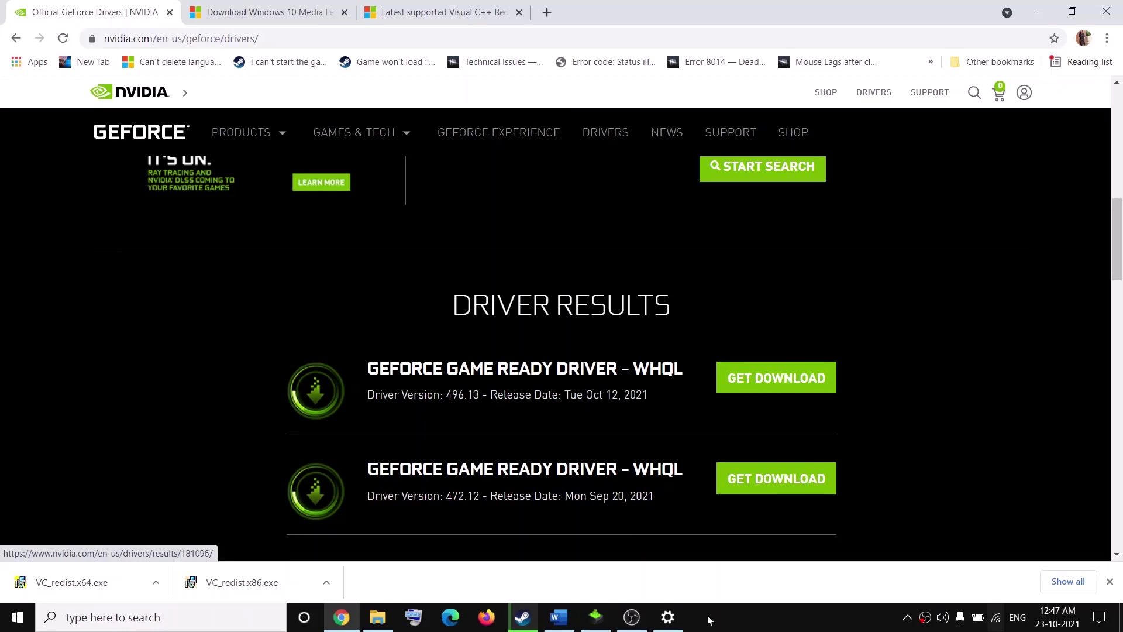
- In the NVIDIA 496.13 installer, agree to the licence and choose Custom (Advanced) installation with clean install
click(596, 617)
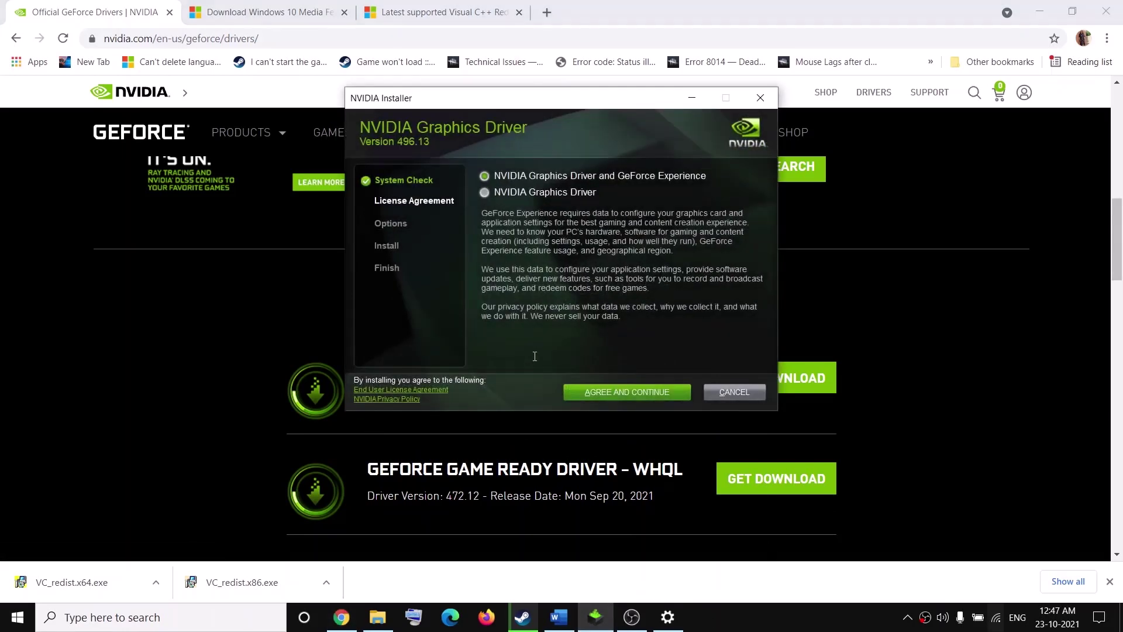
click(626, 392)
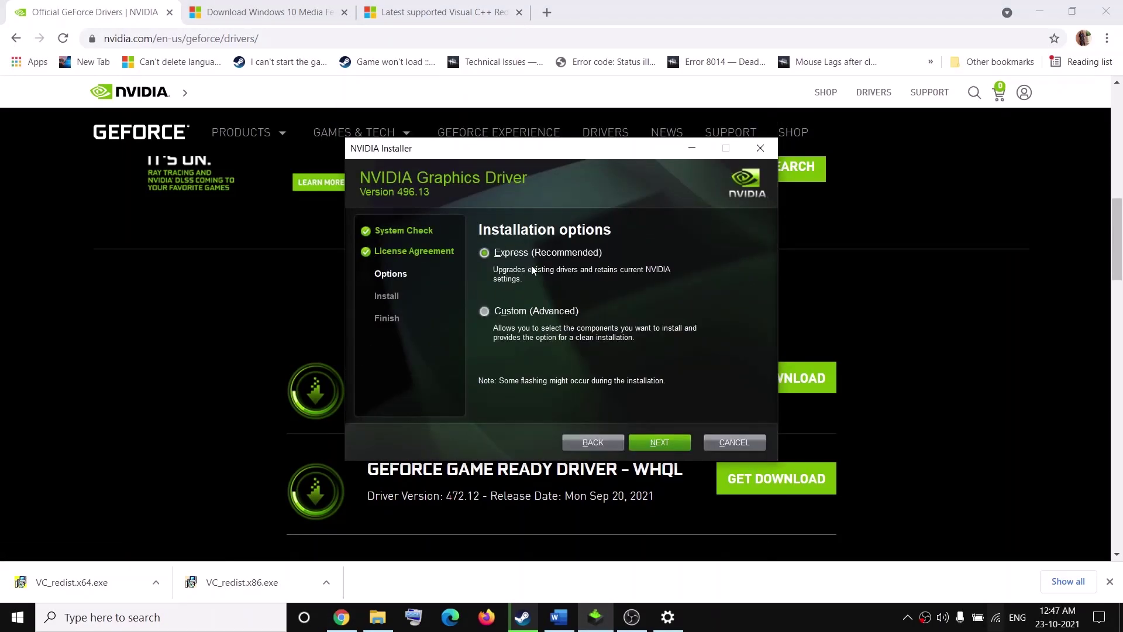
click(591, 442)
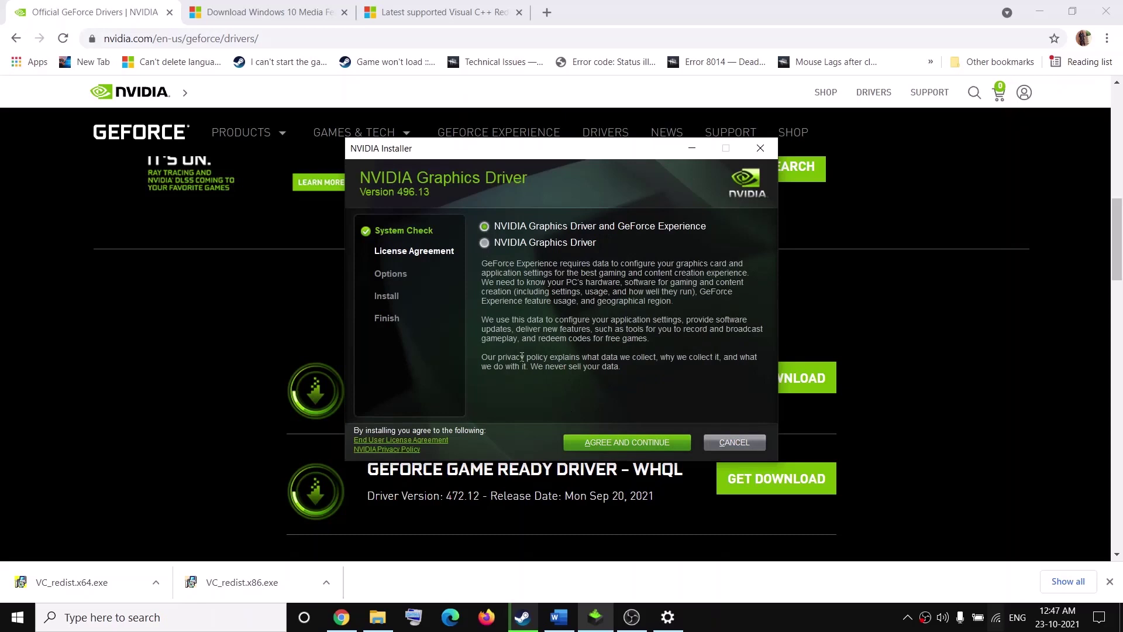
click(647, 445)
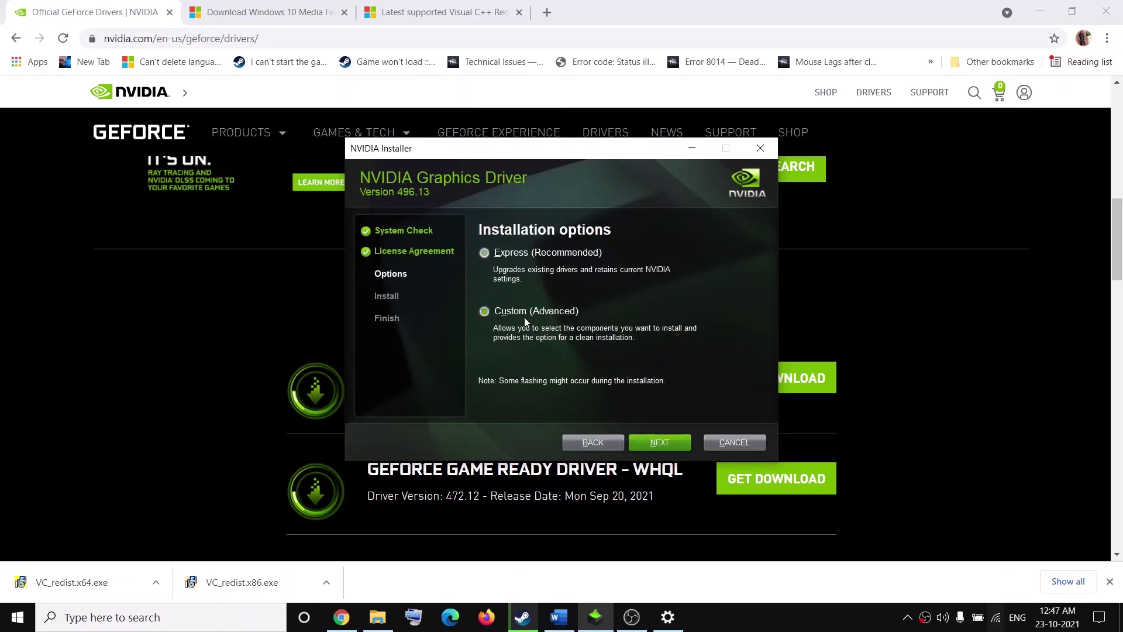
click(662, 444)
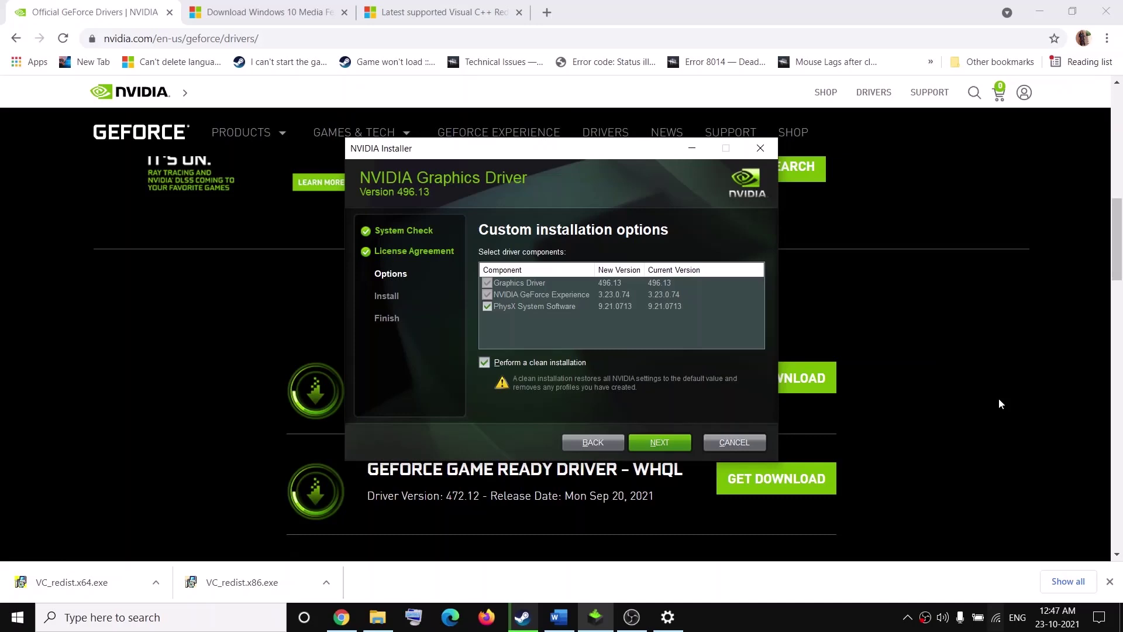
click(587, 507)
- Highlight 'Windows N Edition 10' and 'Media Feature Pack' in the guide's Step 7
click(579, 615)
scroll(353, 393, down, 4)
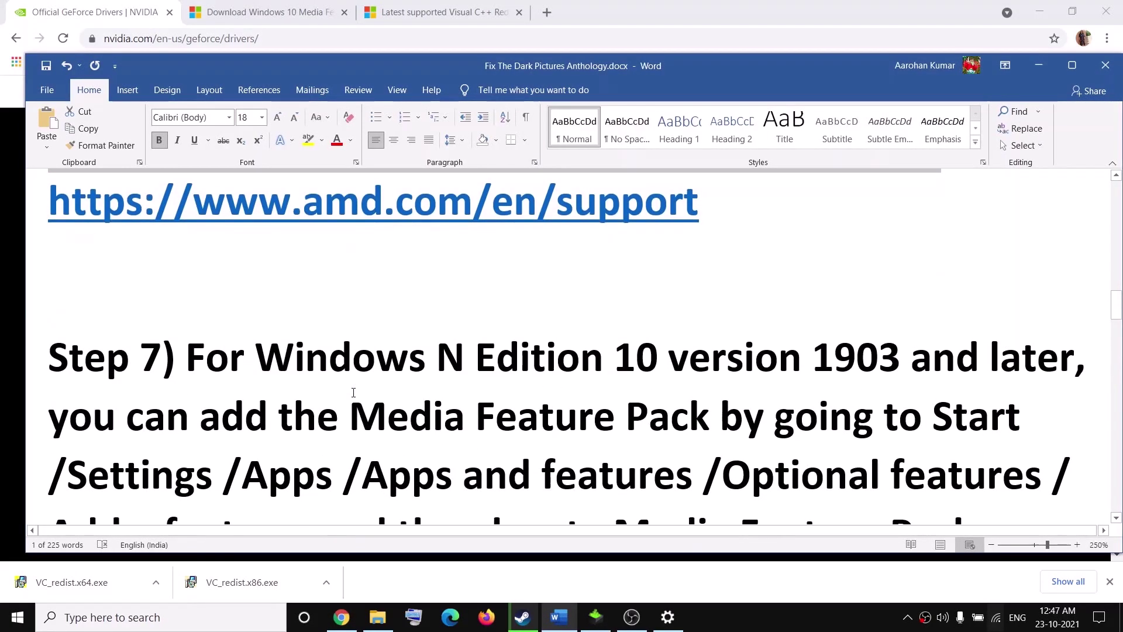
scroll(353, 392, down, 2)
drag(275, 264, 514, 264)
drag(605, 264, 289, 273)
click(616, 267)
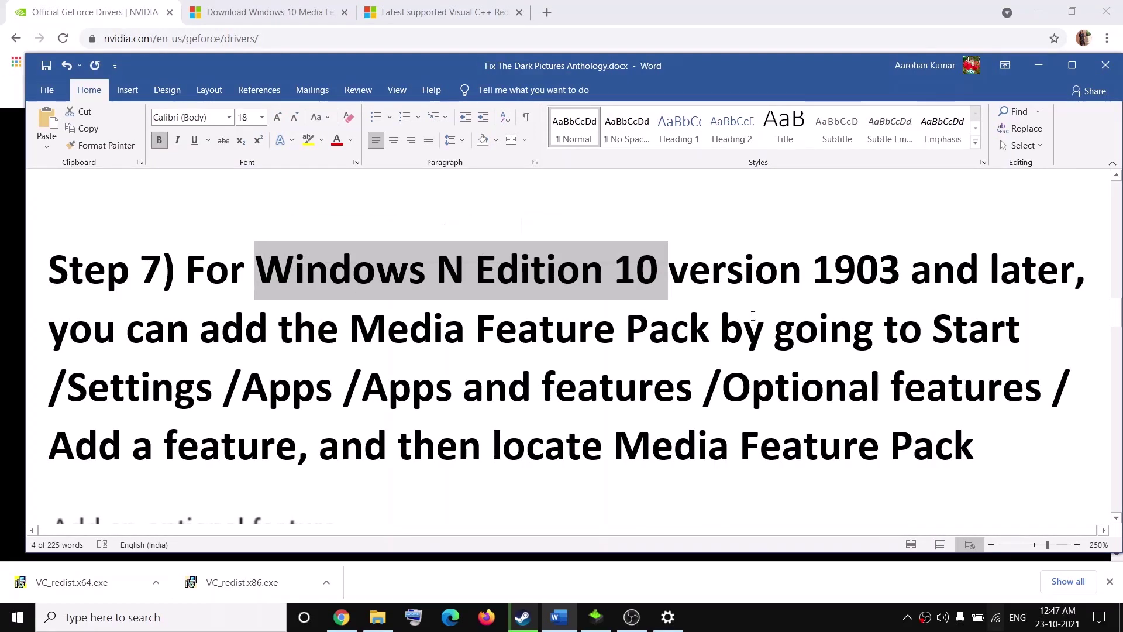
scroll(731, 345, down, 3)
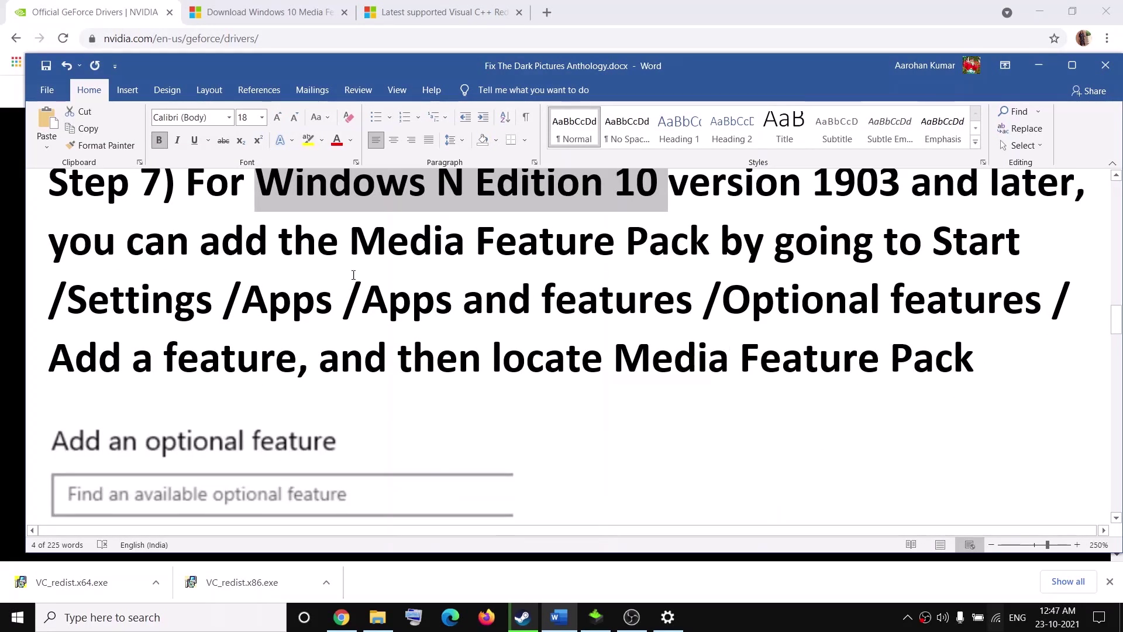
drag(363, 246, 719, 246)
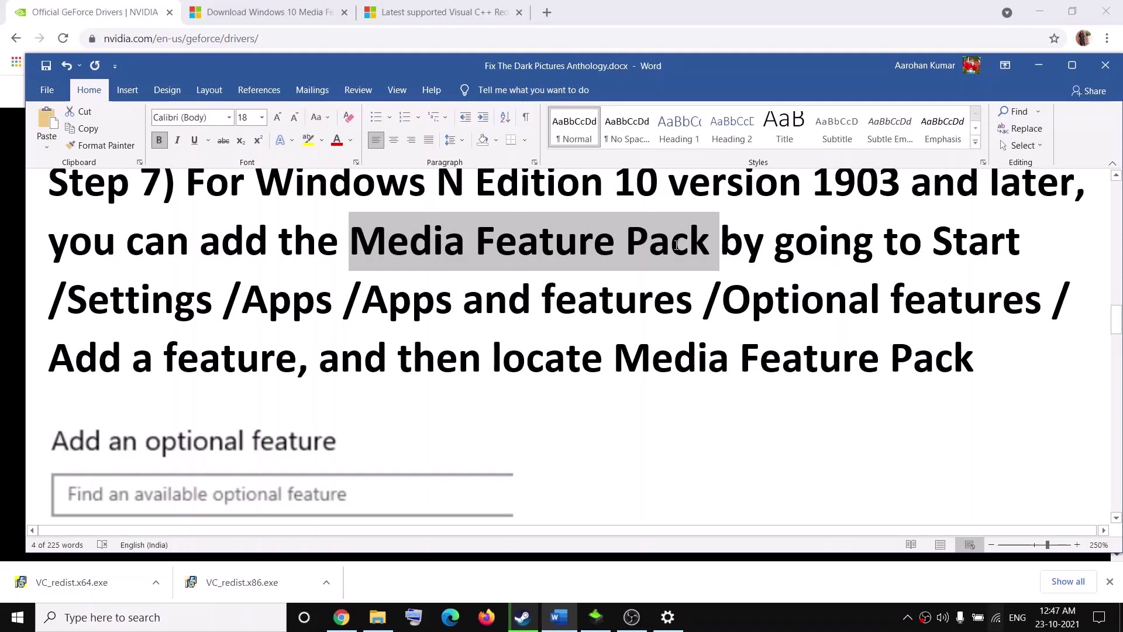
scroll(468, 321, up, 3)
drag(283, 277, 612, 273)
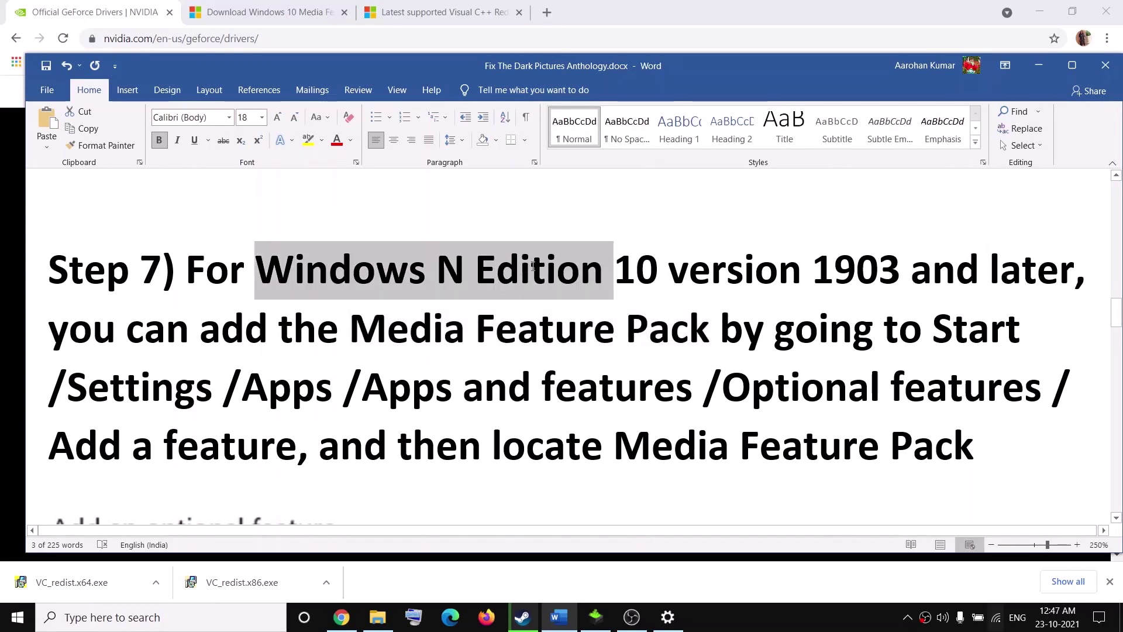
drag(372, 327, 718, 329)
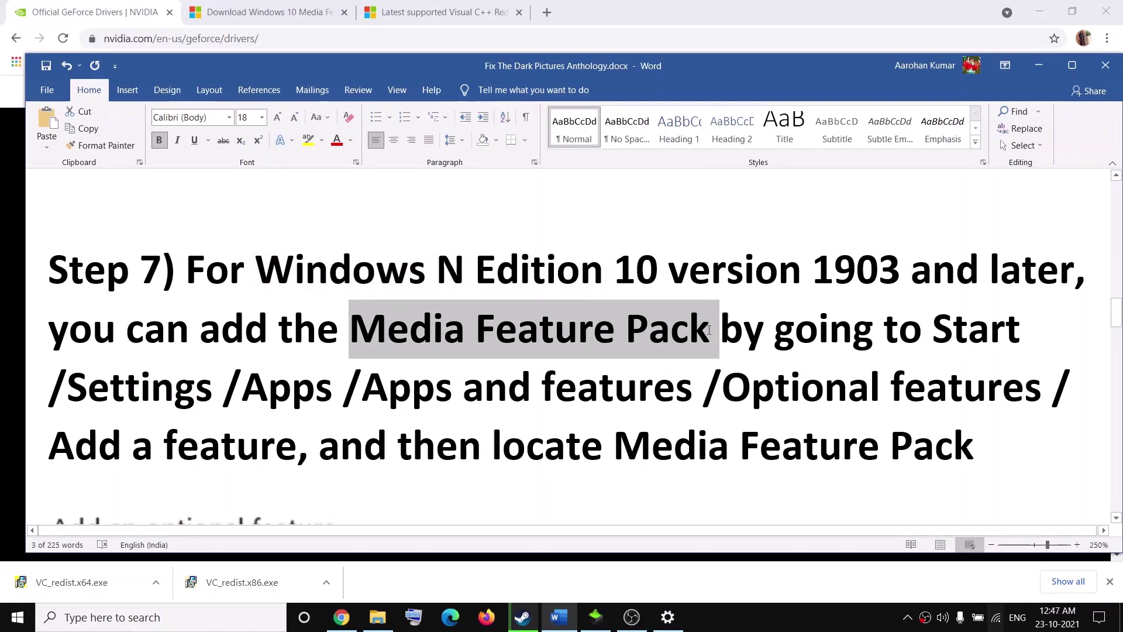
click(17, 618)
- In Settings, go to Apps > Optional features > Add a feature and search 'media feature pack'
click(35, 544)
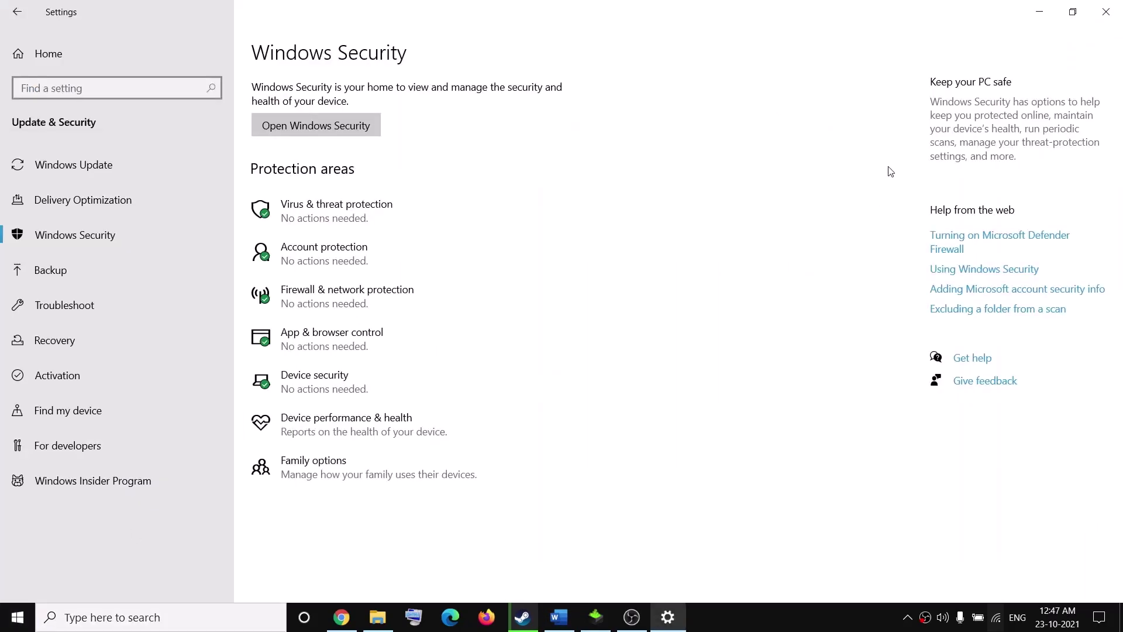
click(69, 54)
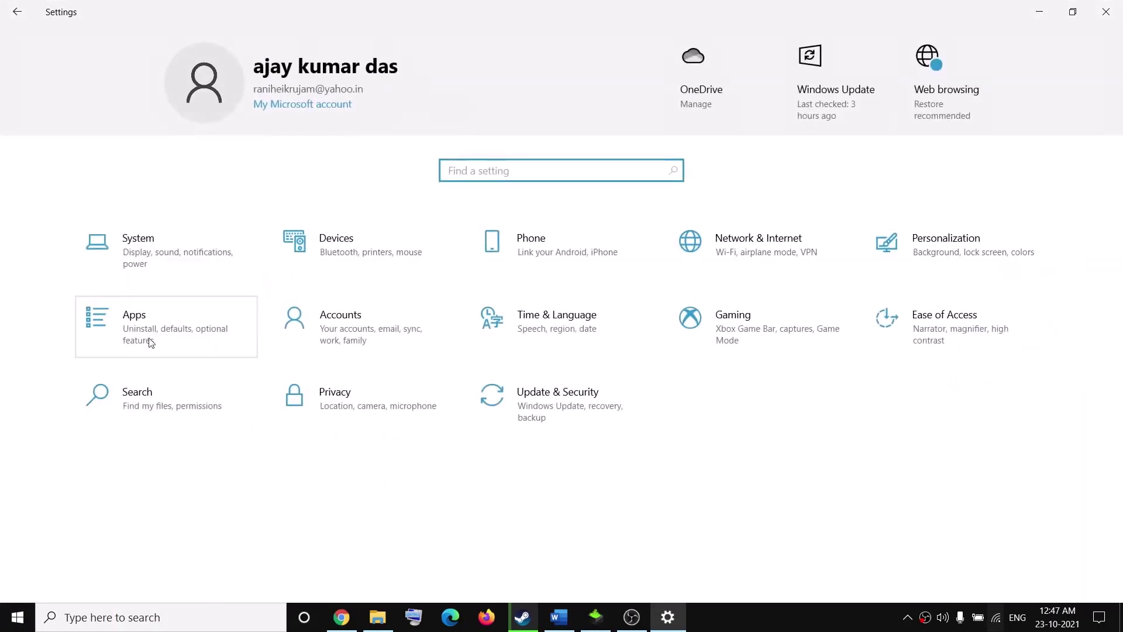
click(149, 337)
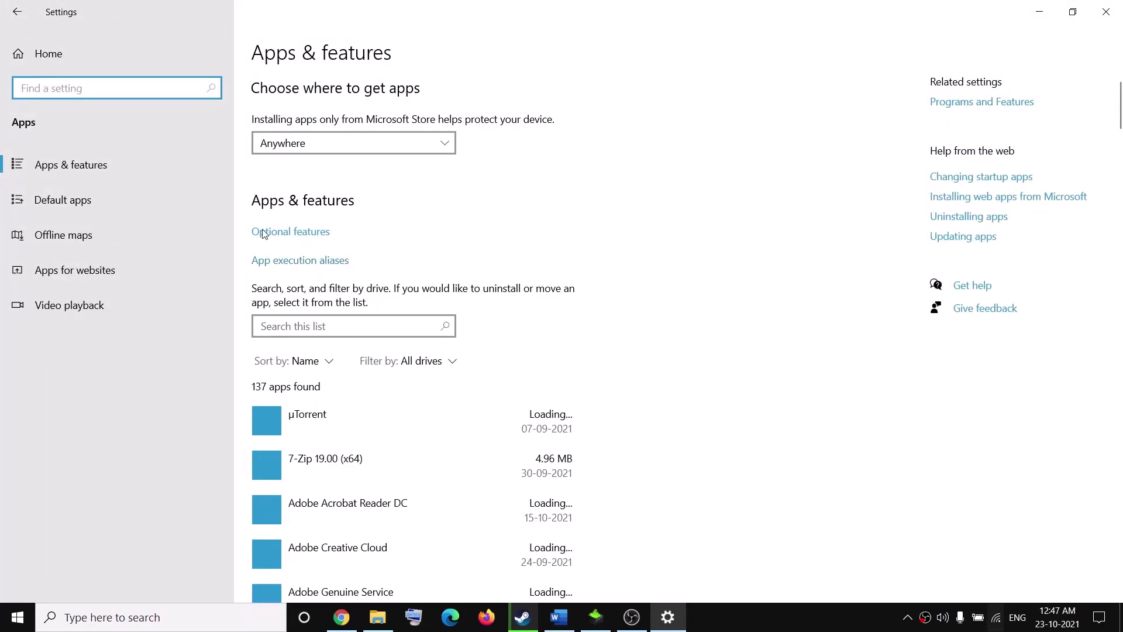
click(293, 241)
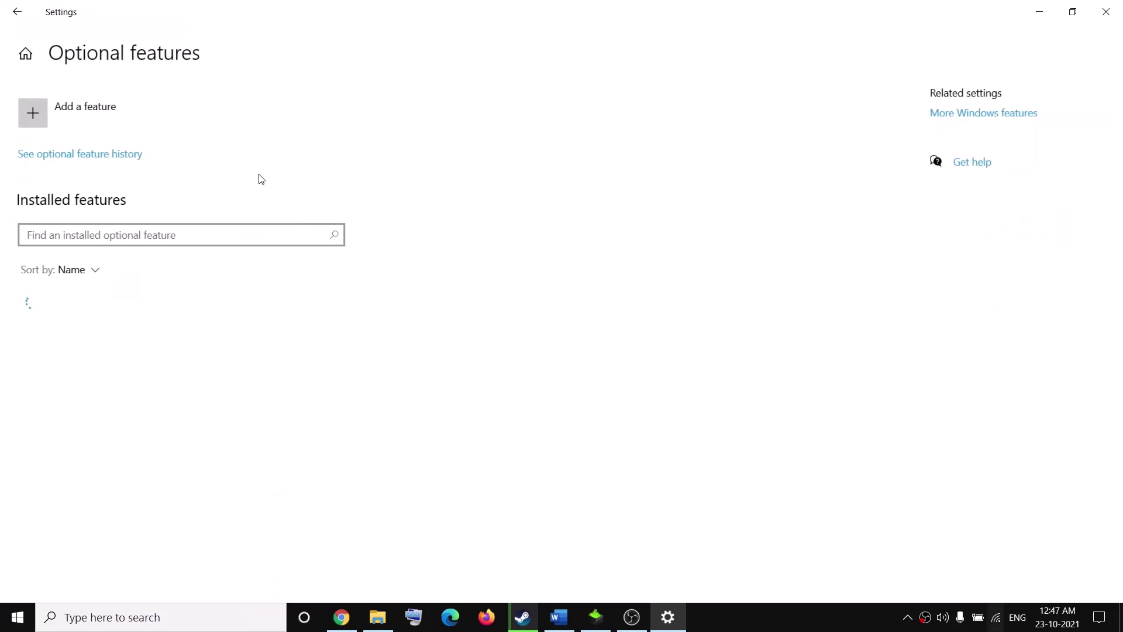
click(93, 109)
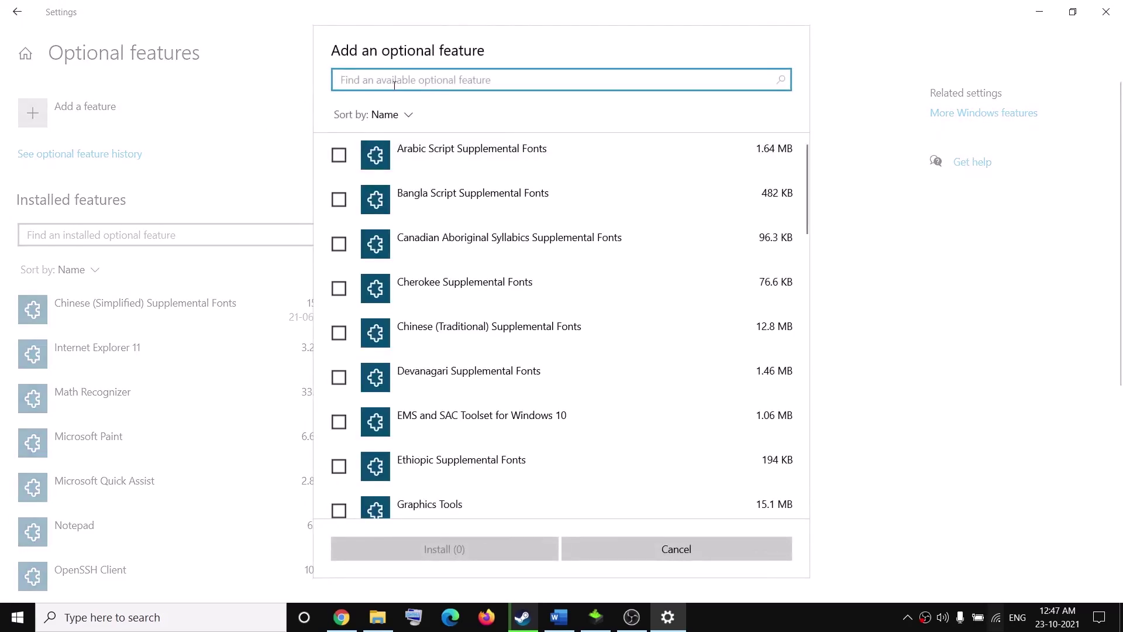
text(media feature pack)
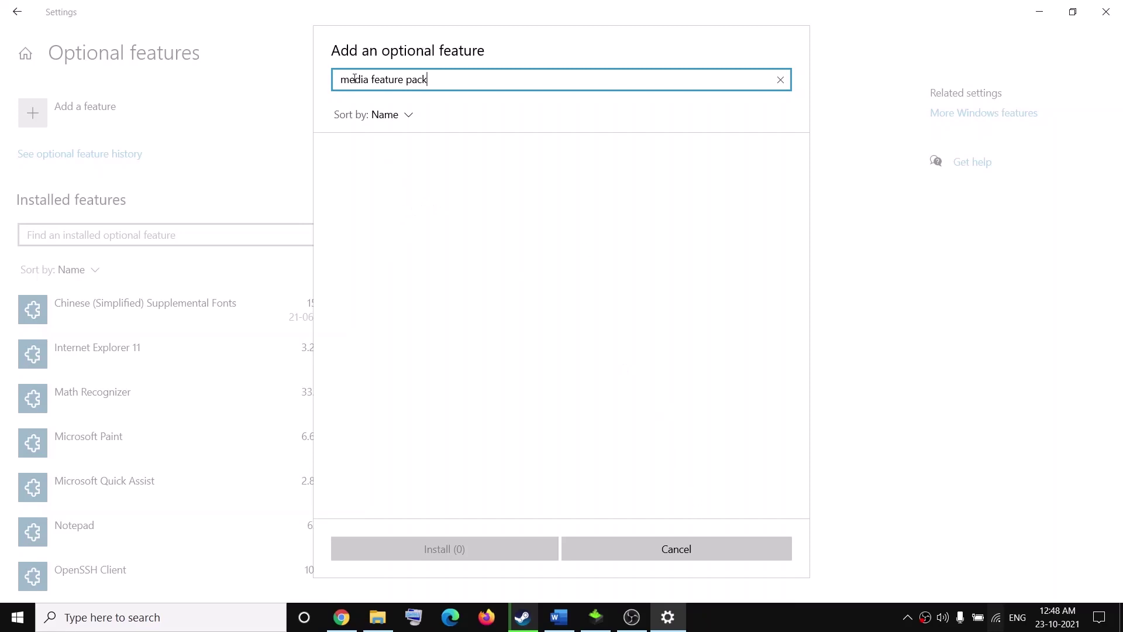
drag(459, 71, 337, 78)
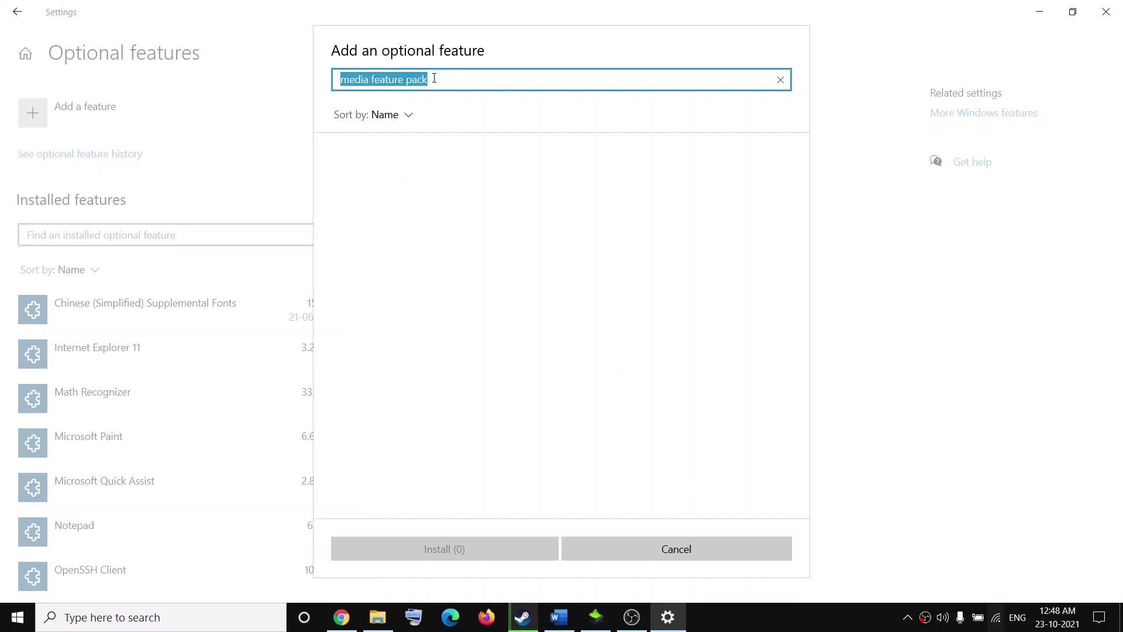
- Bring up the Word tutorial and scroll to the 'For Windows version below 1903' section
click(559, 617)
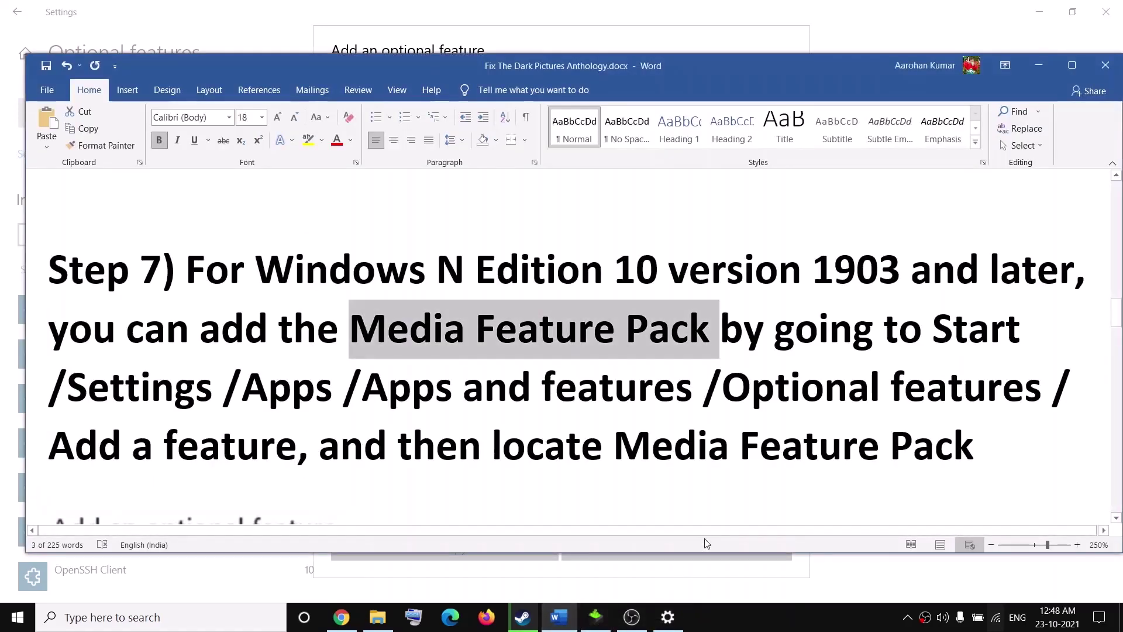
scroll(290, 439, down, 5)
scroll(290, 438, down, 3)
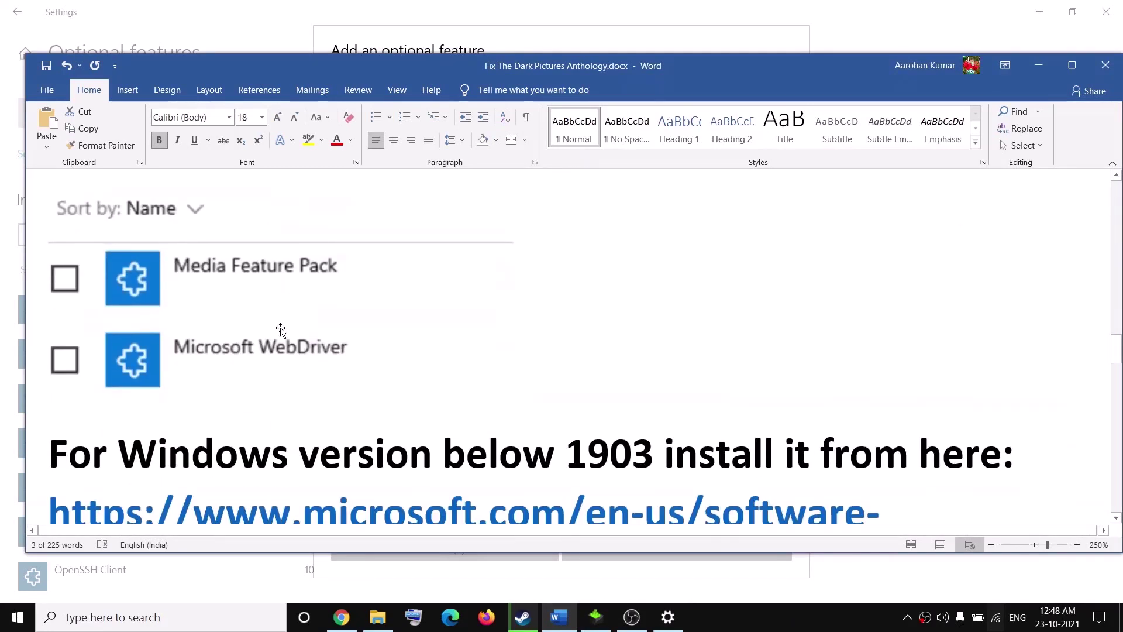
scroll(269, 310, up, 2)
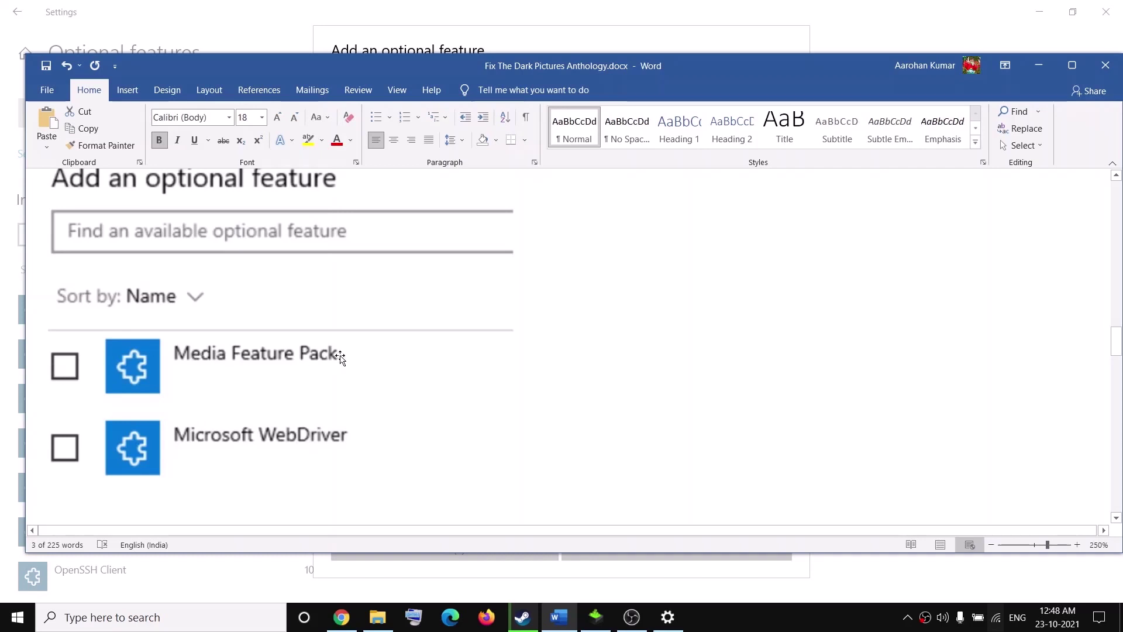
click(1031, 64)
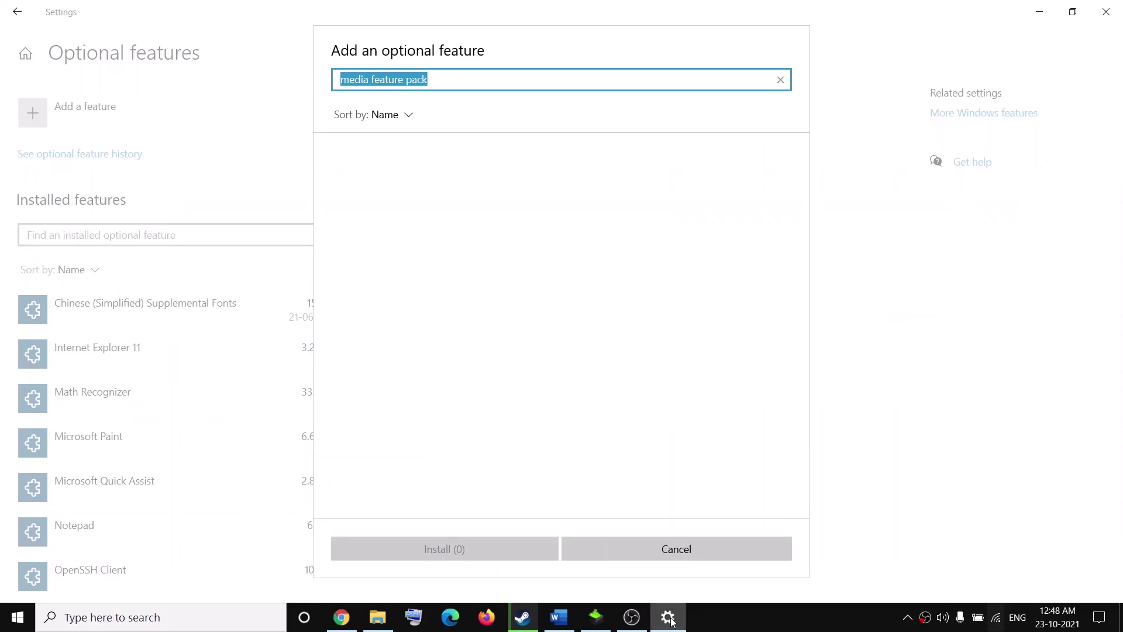
click(559, 617)
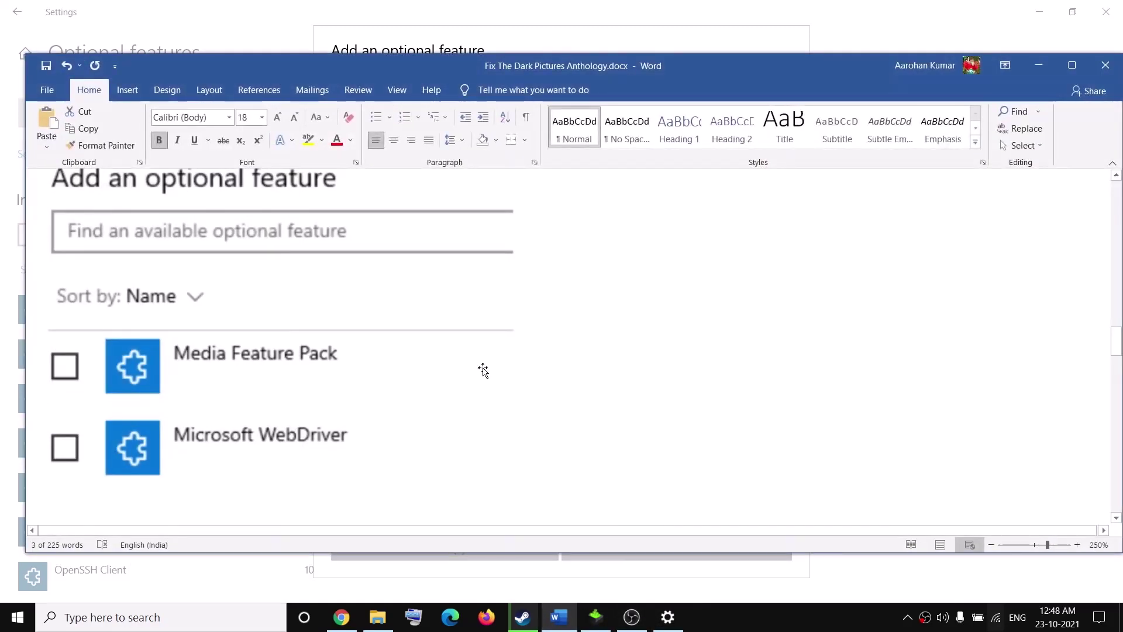
scroll(483, 369, down, 5)
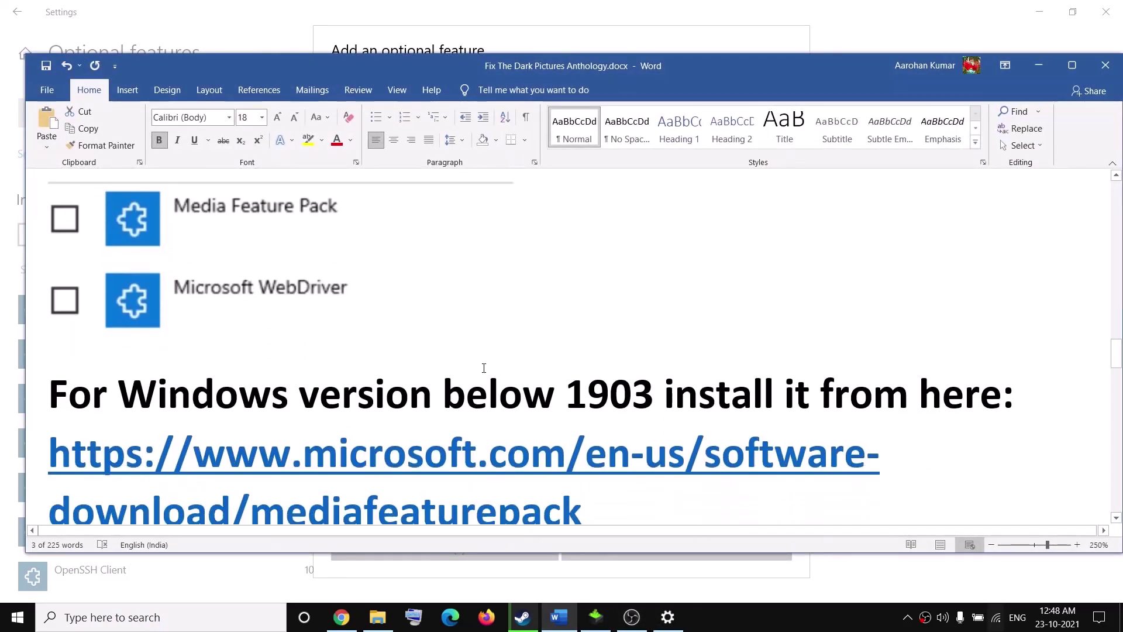
scroll(491, 365, up, 2)
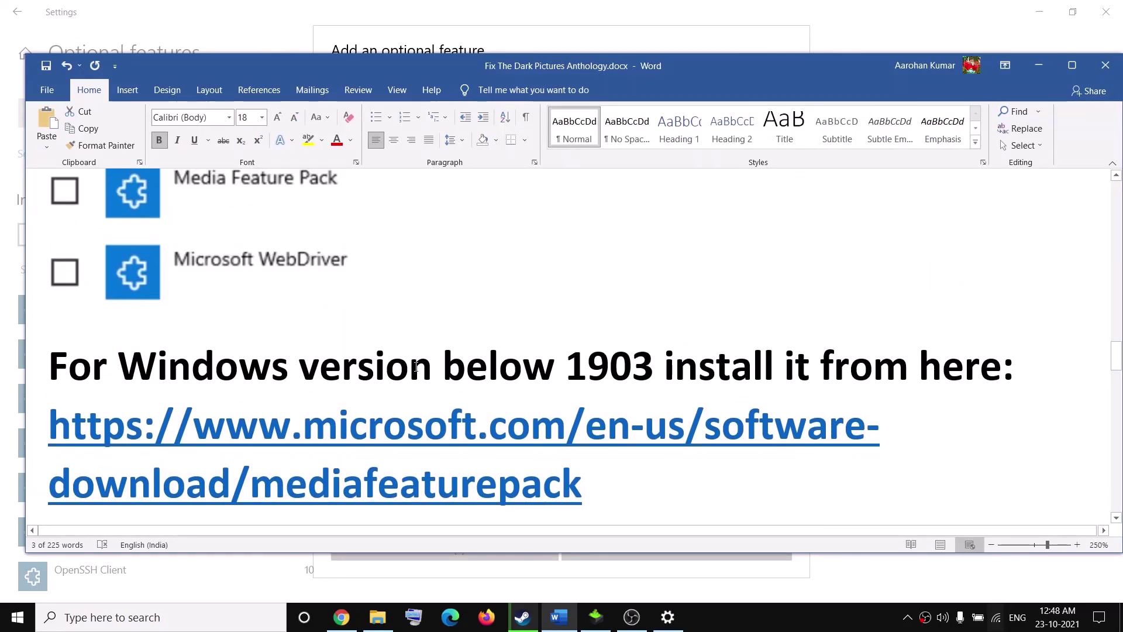
- Select the 'Windows version below 1903' heading and type an r after 1903
drag(165, 366, 645, 380)
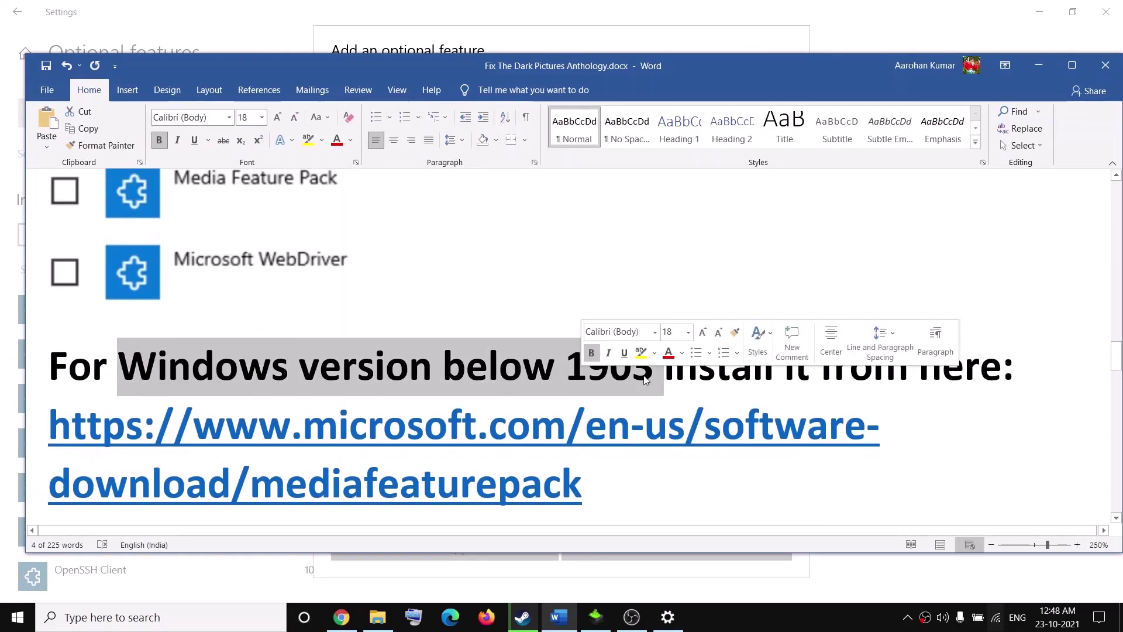
click(645, 379)
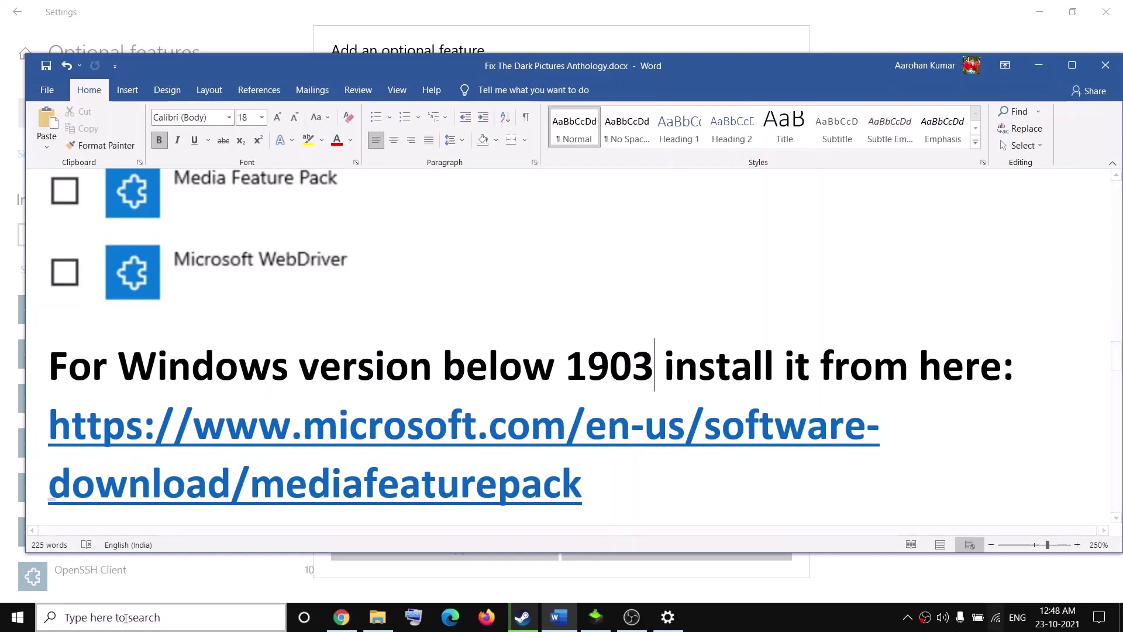
text(r)
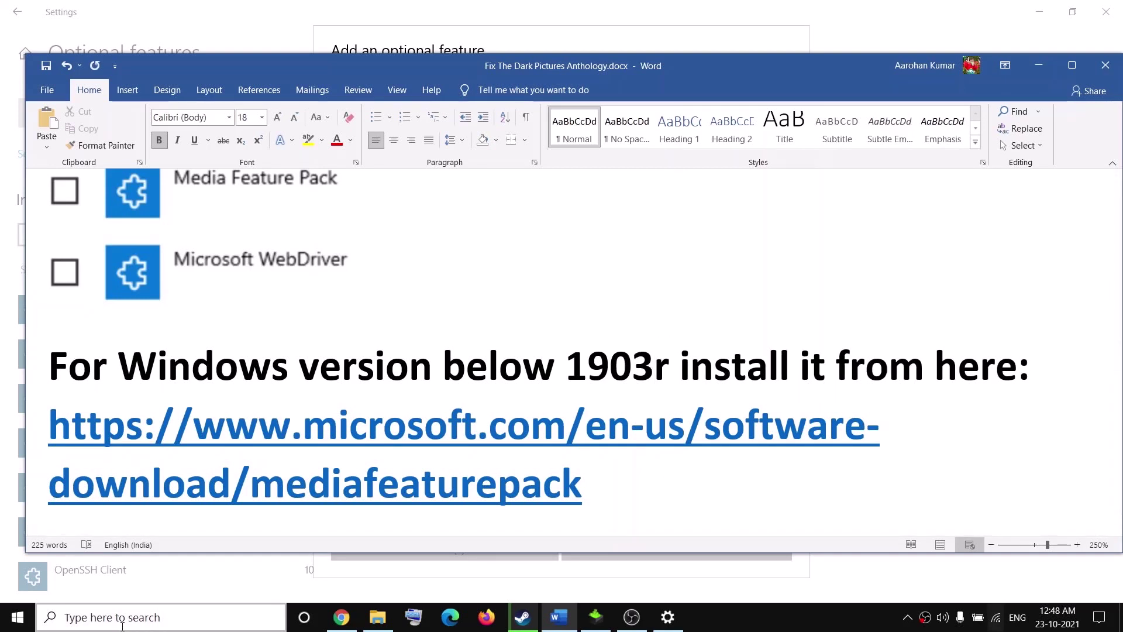
click(100, 629)
- Run winver from the Run dialog, read Version 21H1 (OS Build 19043.1288), and close About Windows
text(run)
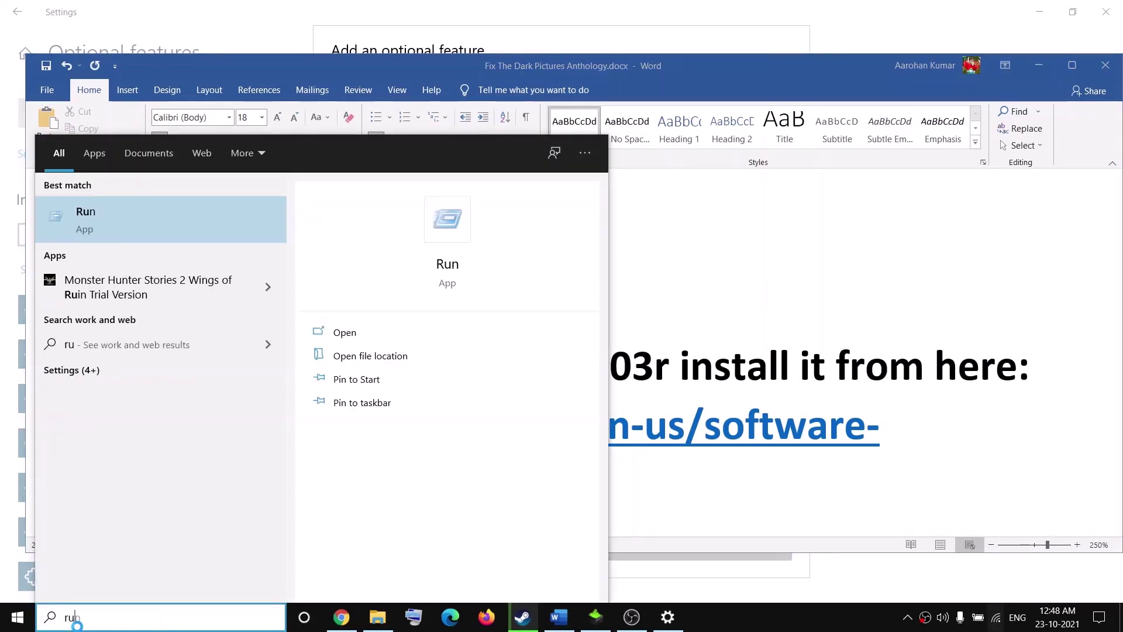
click(122, 210)
text(winver)
key(ctrl+a)
text(winver)
click(109, 572)
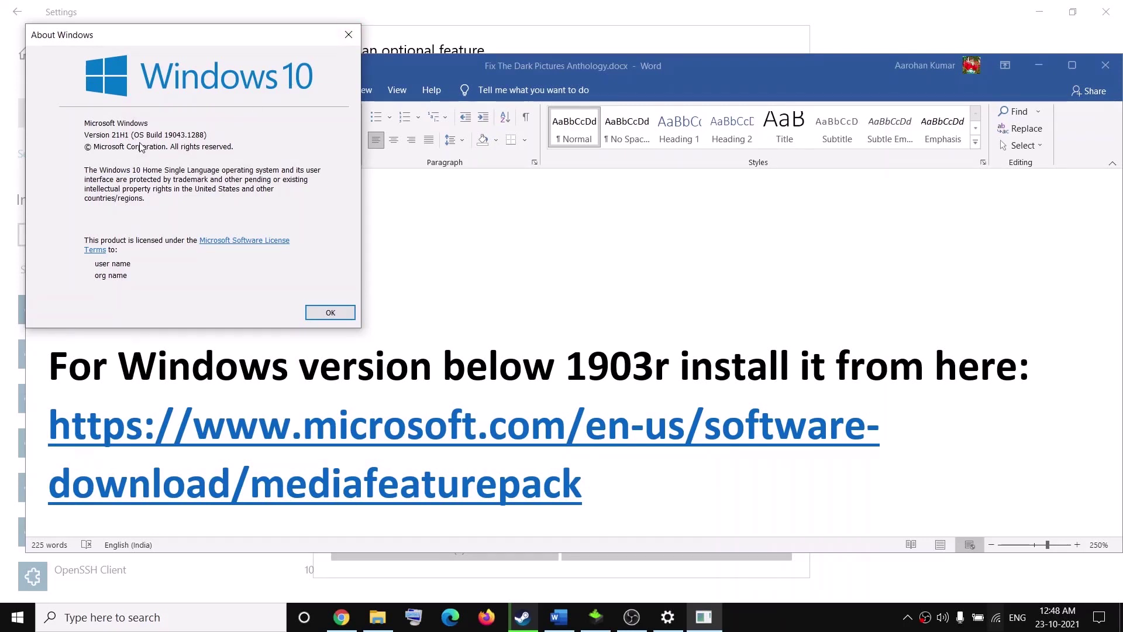
click(345, 35)
- Delete the stray r after 1903 in the Word heading and select the download link
drag(566, 367, 637, 367)
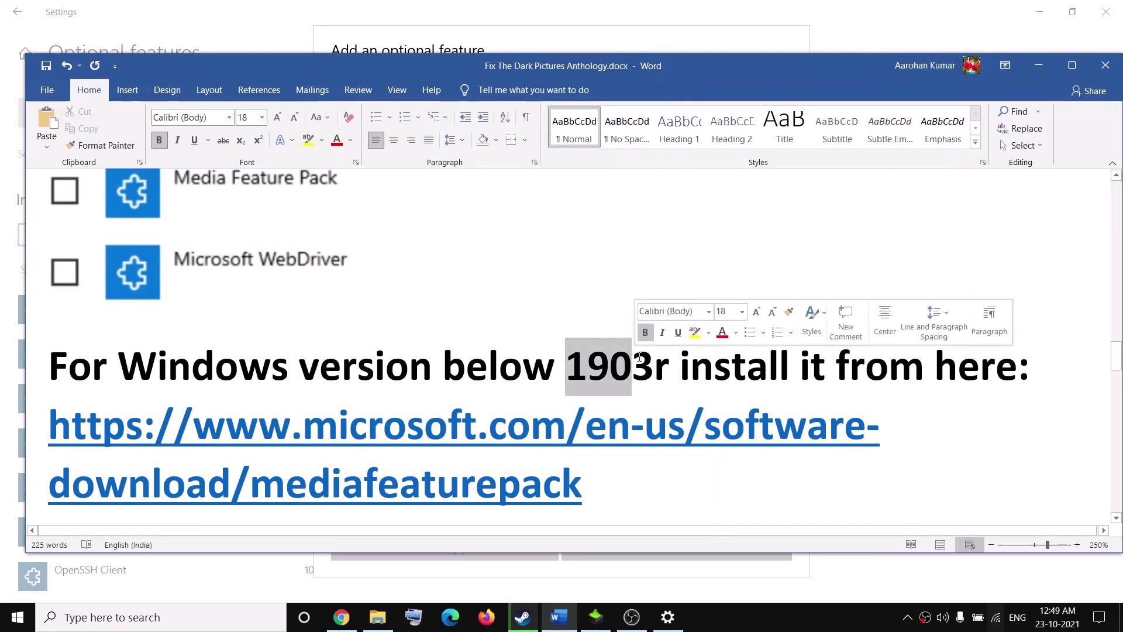
click(668, 365)
key(BackSpace)
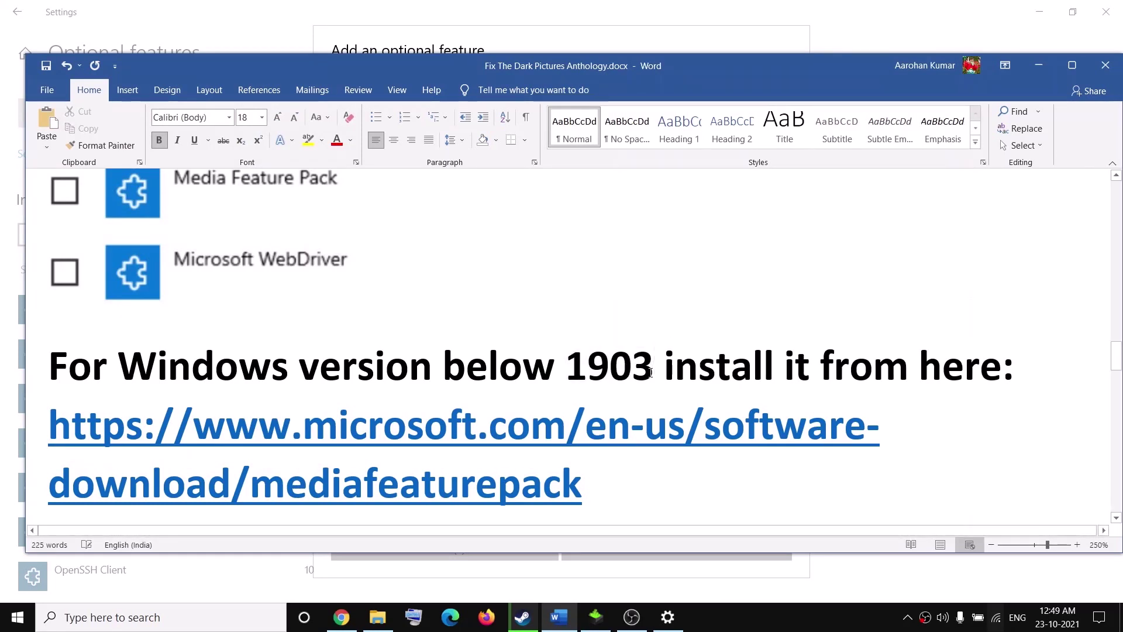
triple_click(603, 492)
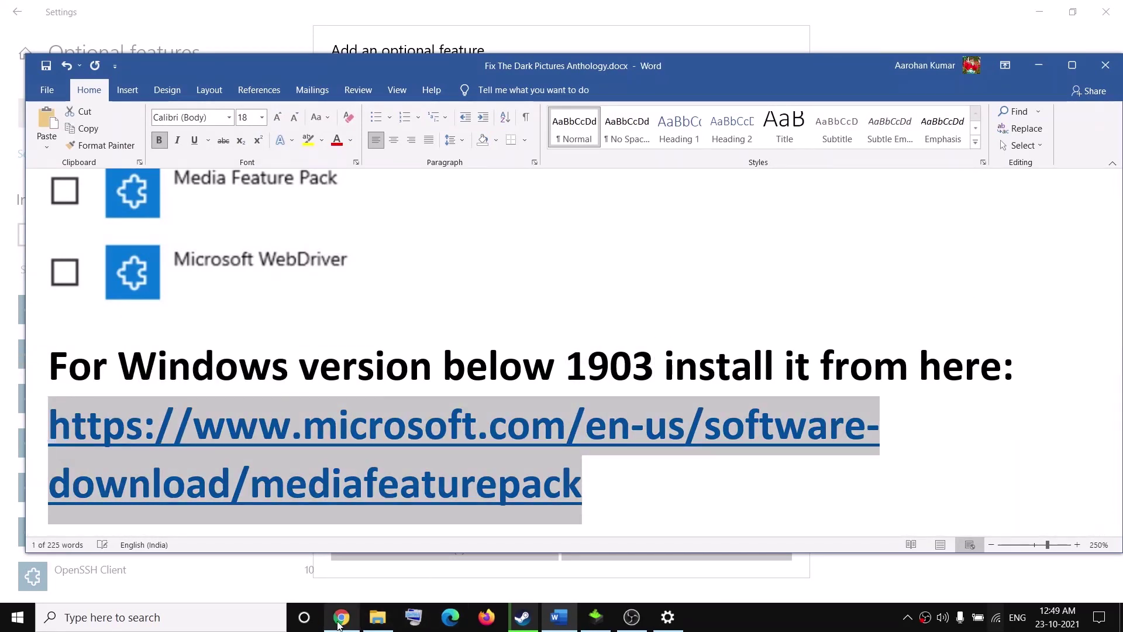
- On Chrome's Media Feature Pack download page, choose the Version 1809 (October 2018) edition
click(341, 617)
click(338, 4)
scroll(410, 292, up, 3)
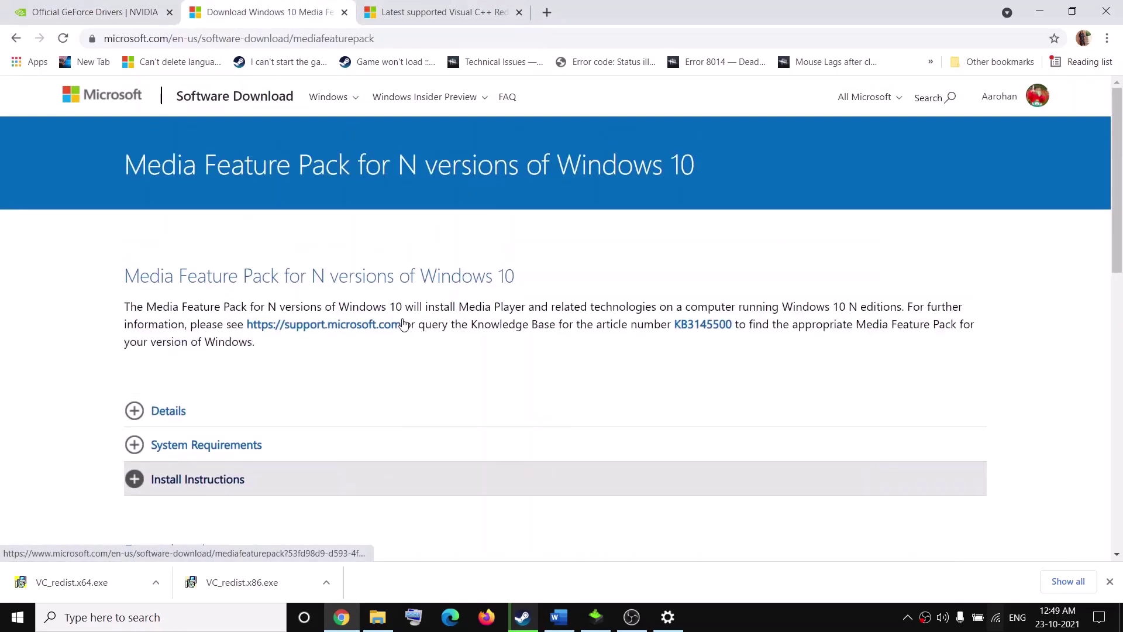
scroll(404, 322, down, 6)
click(221, 295)
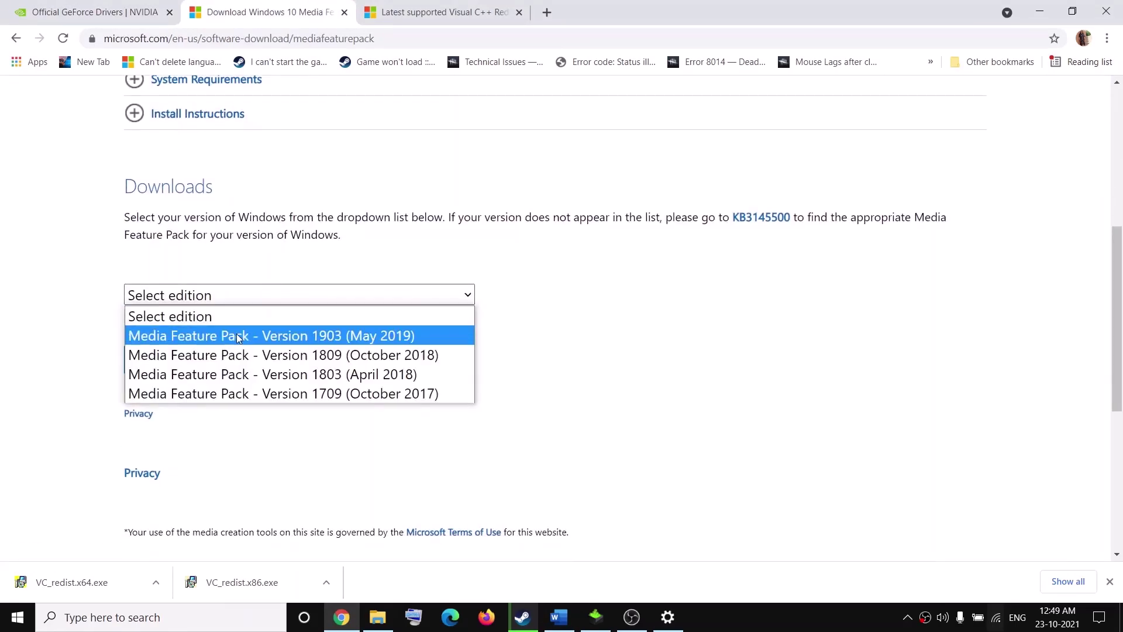
click(321, 357)
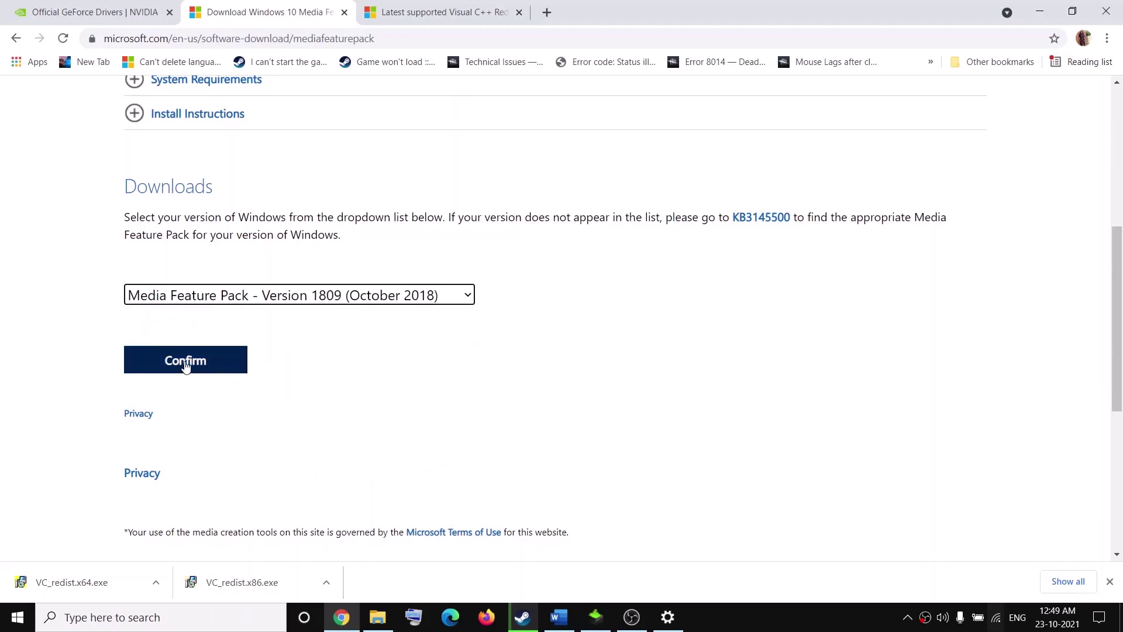
click(358, 291)
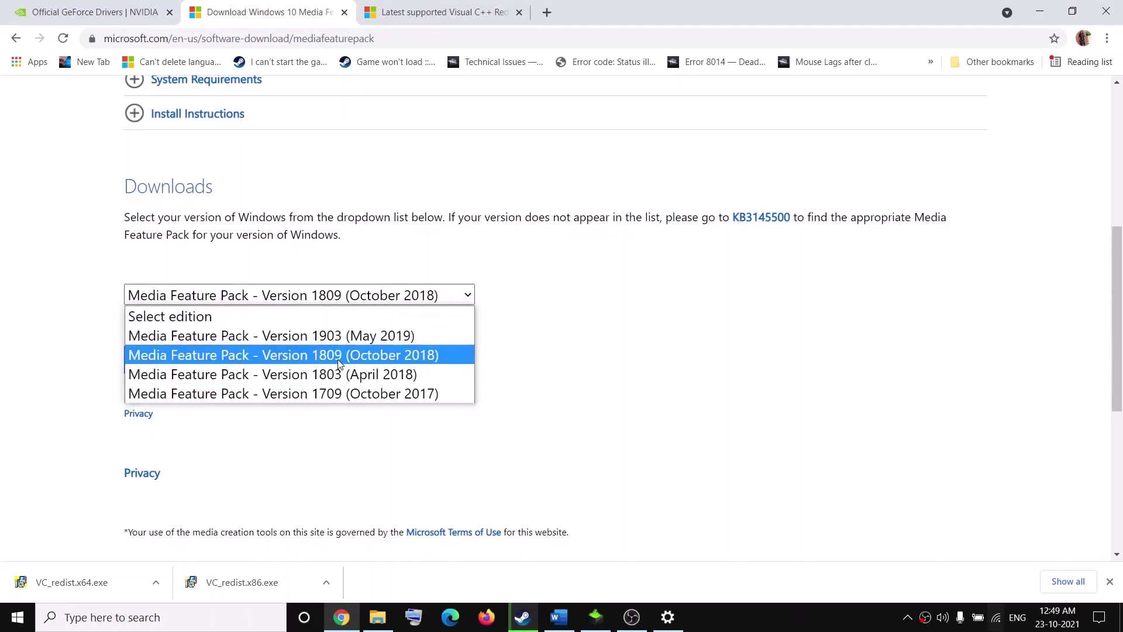
click(68, 349)
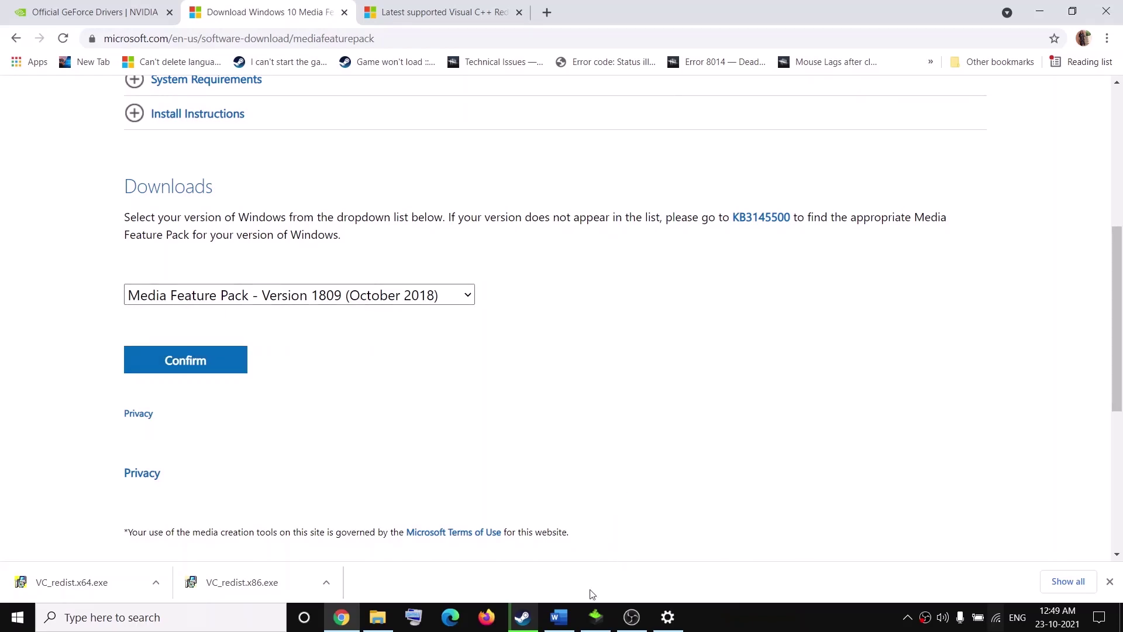
click(558, 617)
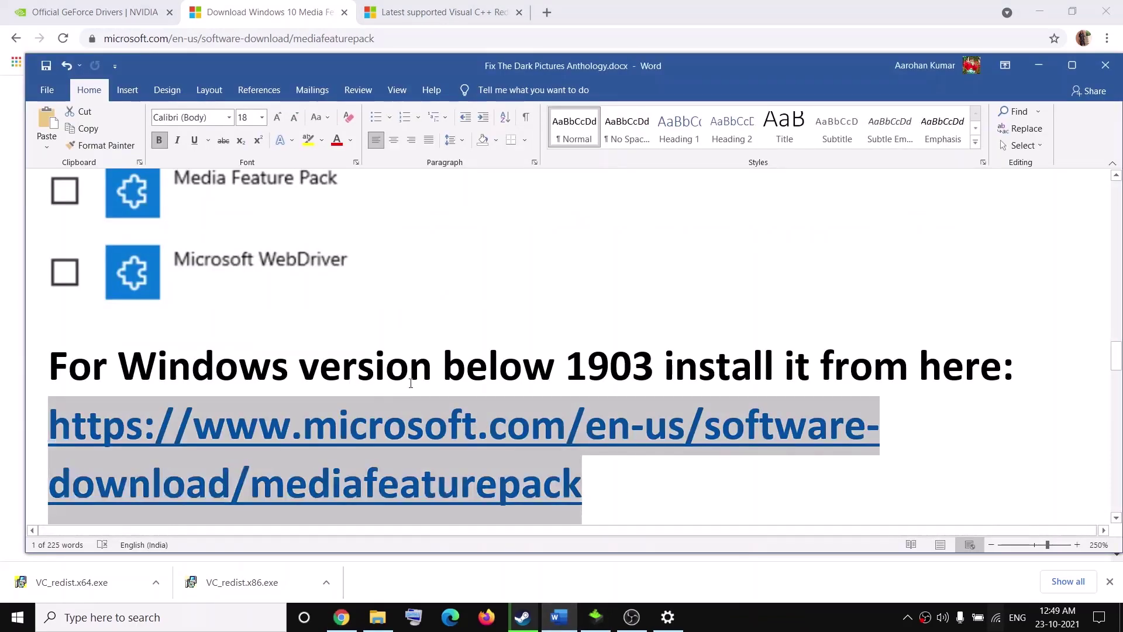
- Highlight the 'Install Visual C++ files' heading and link in Word, then switch to the Visual C++ page
scroll(409, 385, down, 6)
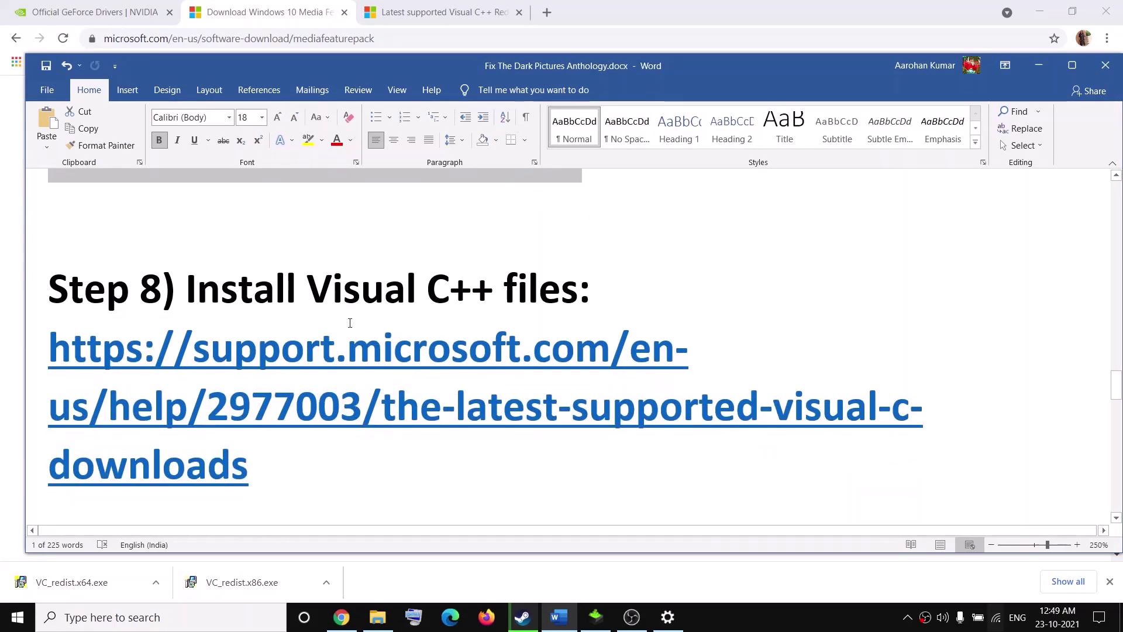
drag(240, 289, 603, 291)
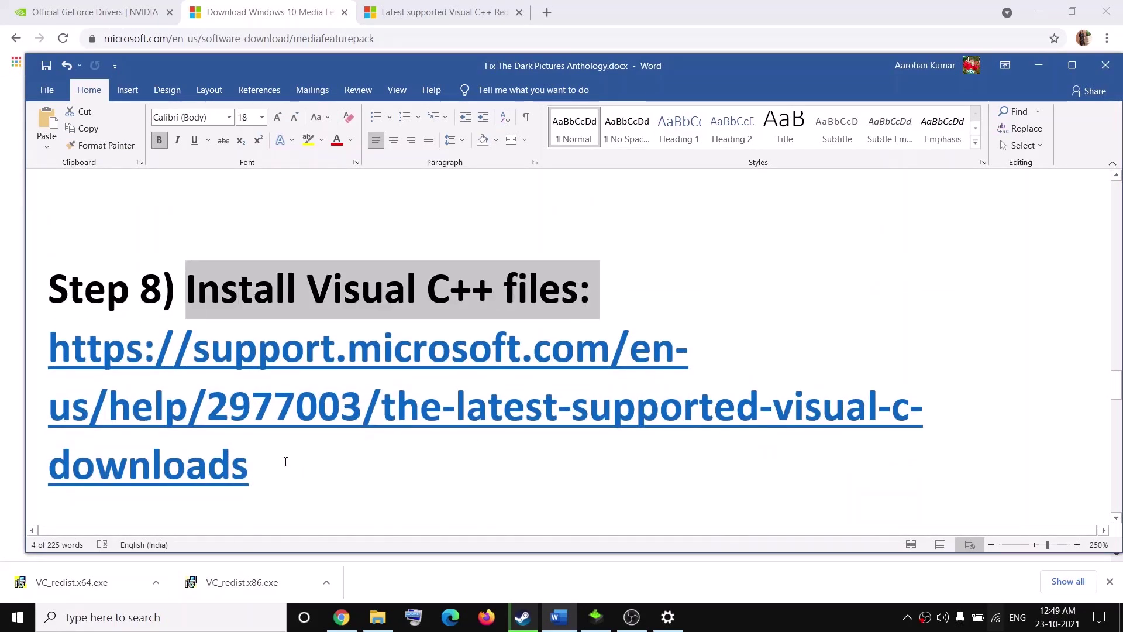
drag(286, 462, 55, 351)
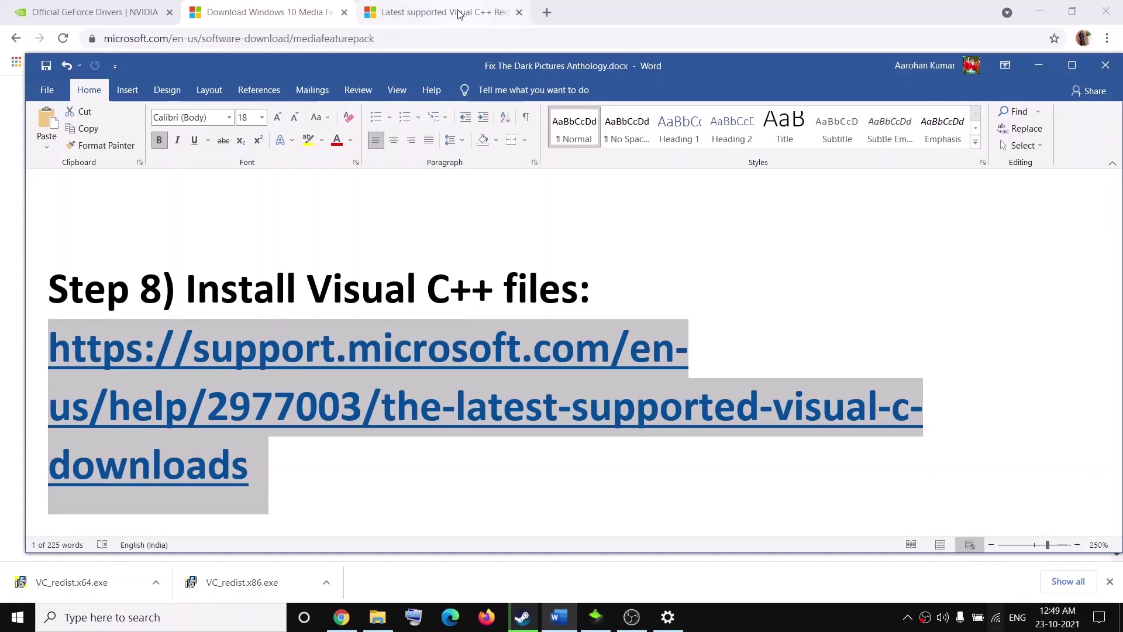
click(461, 13)
scroll(468, 298, up, 5)
scroll(414, 246, down, 4)
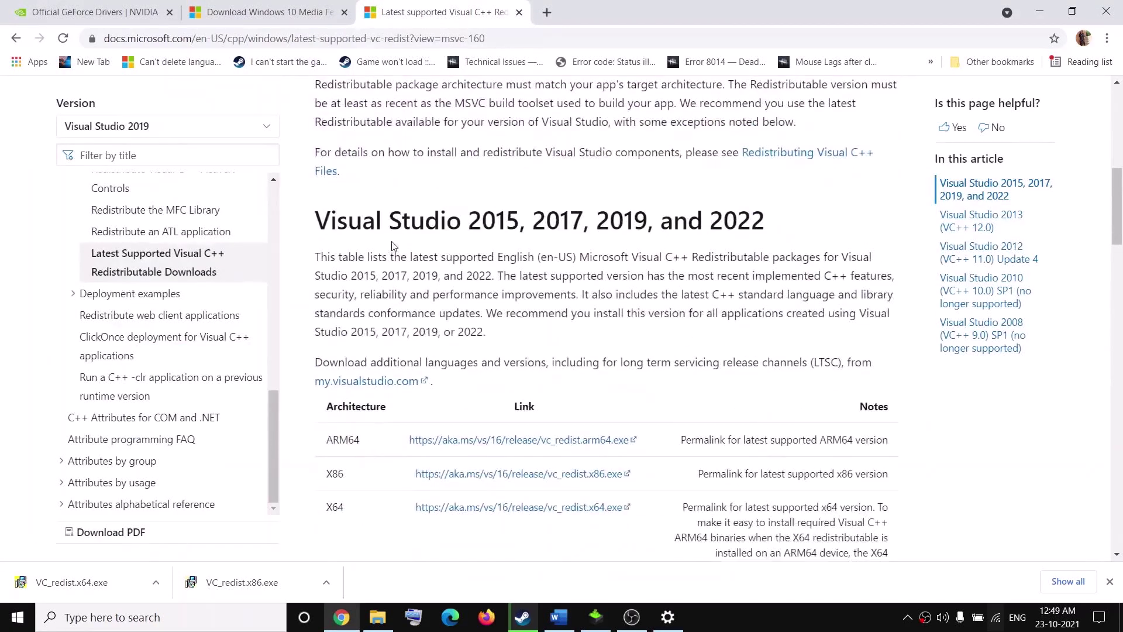
- Highlight the Visual Studio 2015–2022 heading and ARM64, X86, X64 rows, then launch VC_redist.x86.exe
drag(323, 224, 765, 220)
scroll(368, 408, down, 1)
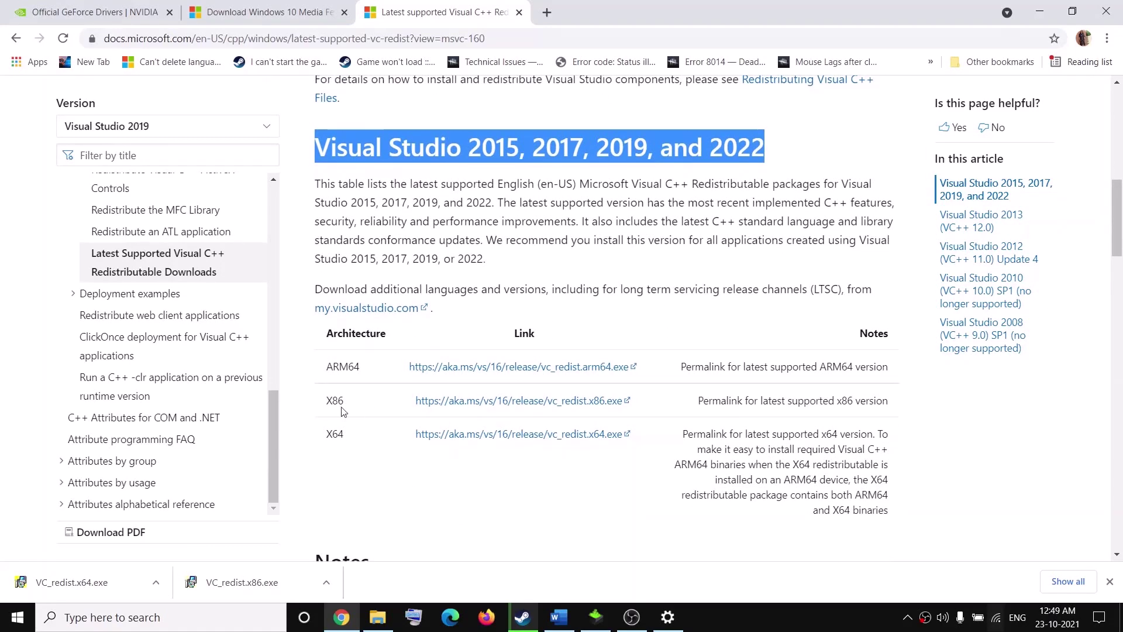
drag(333, 404, 355, 440)
drag(333, 365, 348, 367)
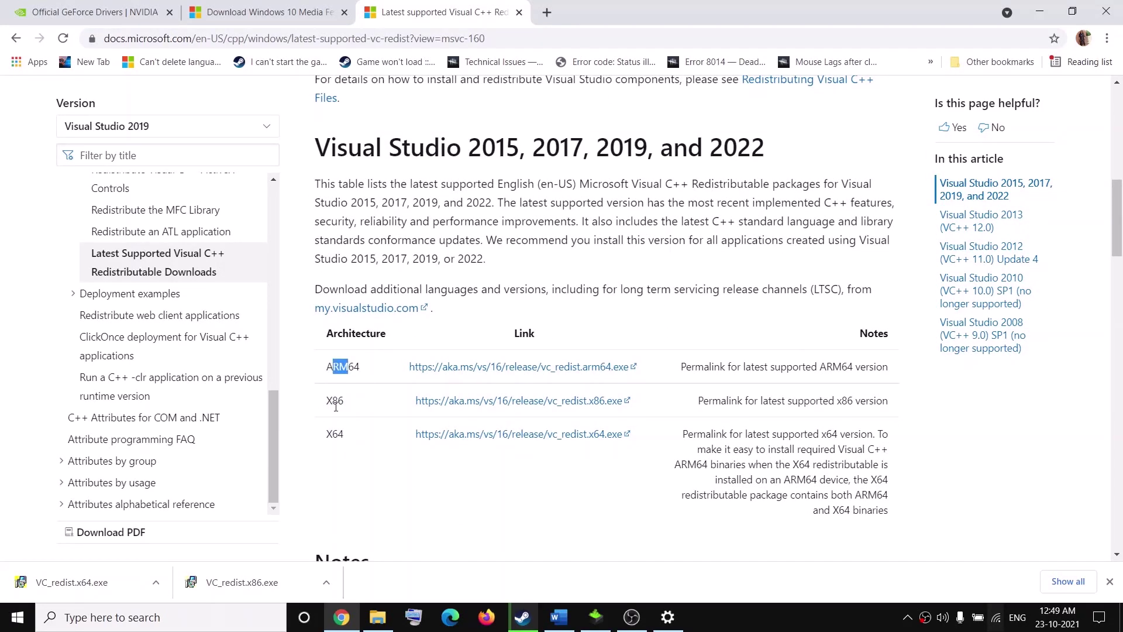
double_click(327, 404)
drag(327, 440, 351, 437)
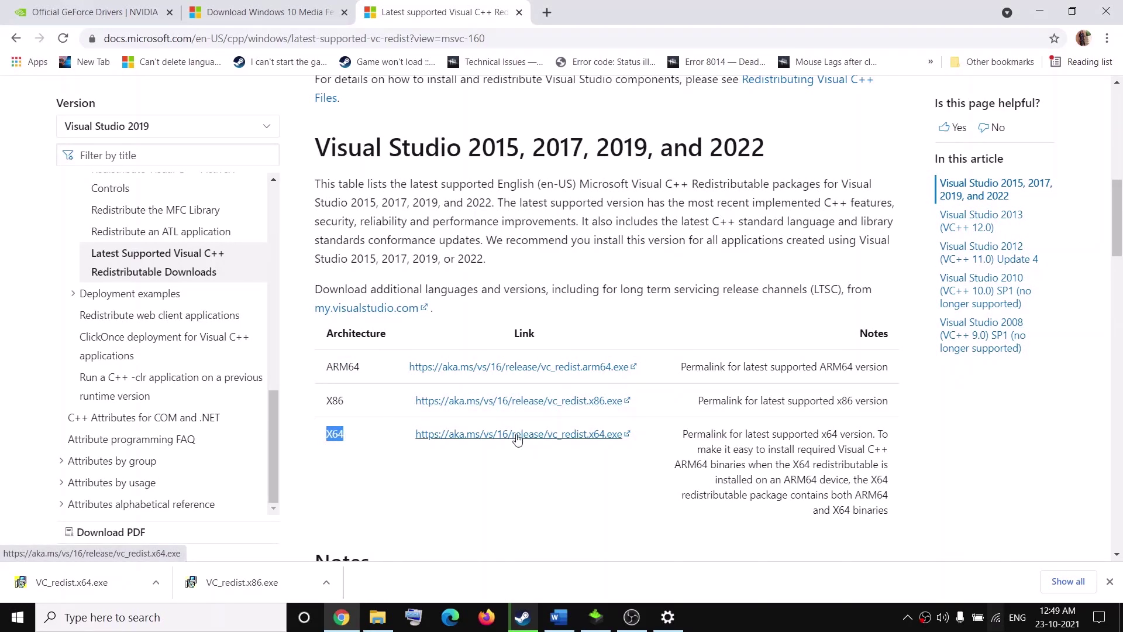
click(225, 583)
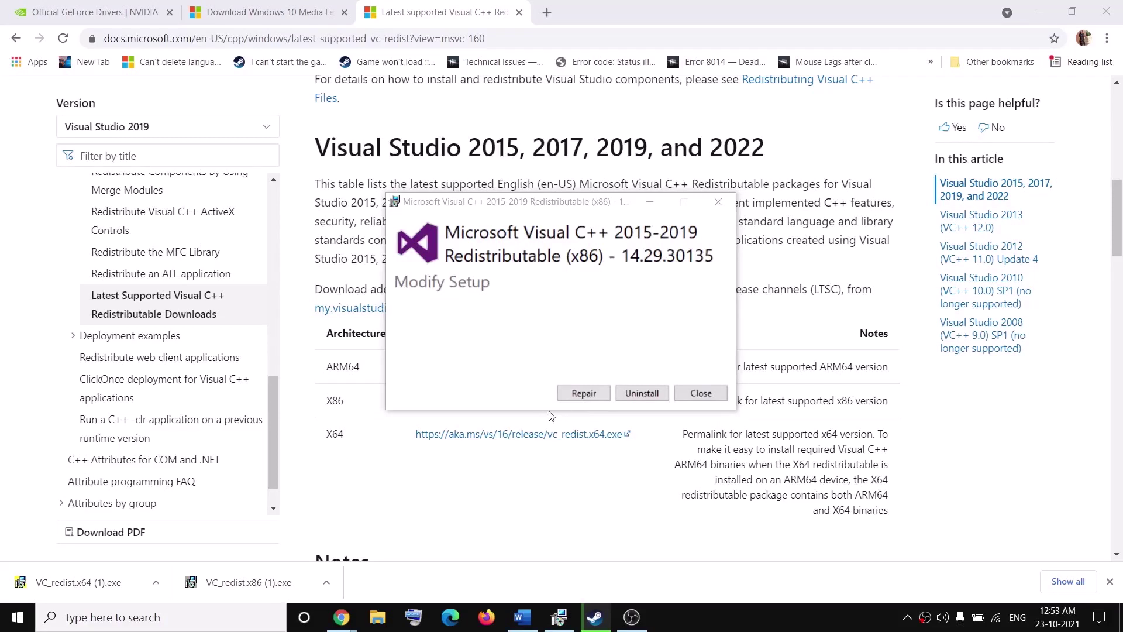
- Repair the x86 and x64 Visual C++ 14.29.30135 redistributables, approve UAC, and close both success dialogs
click(592, 396)
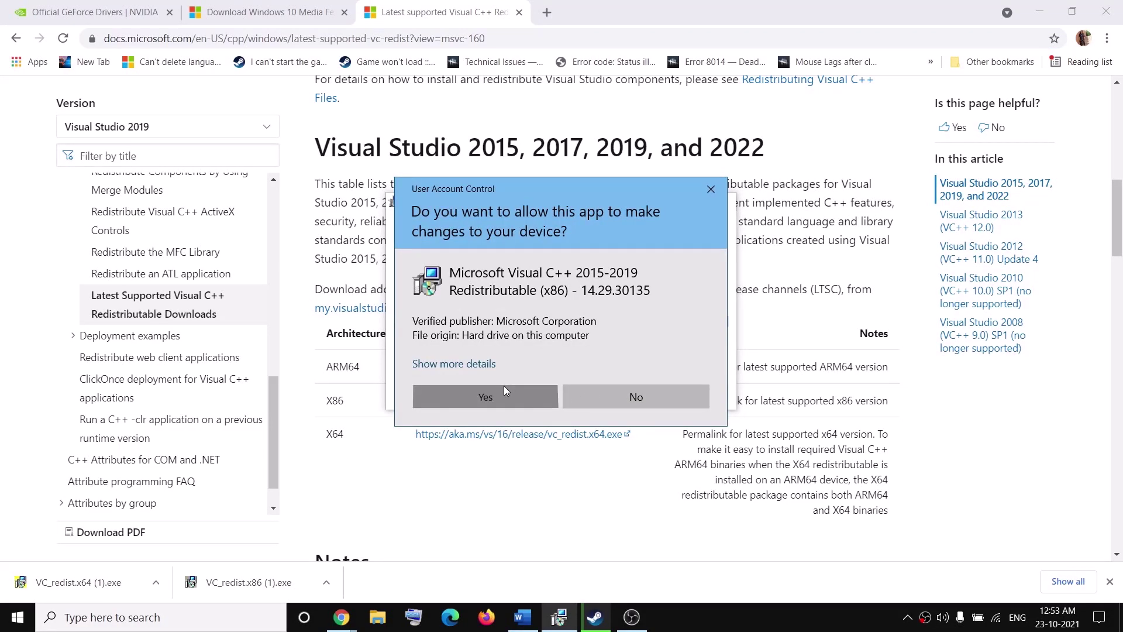
click(505, 389)
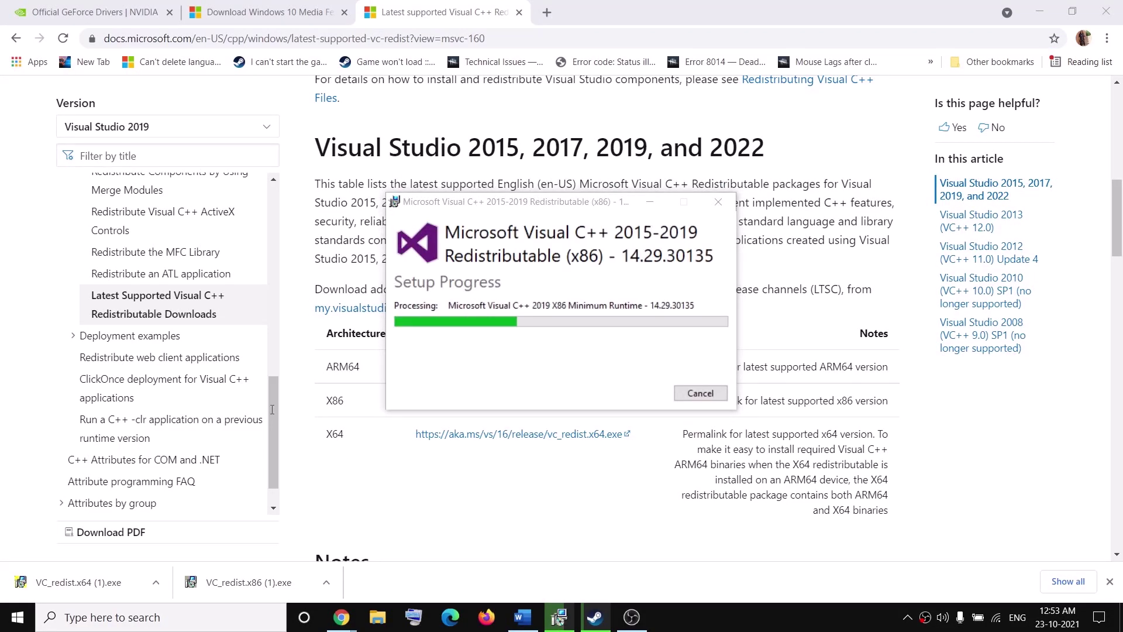
click(108, 572)
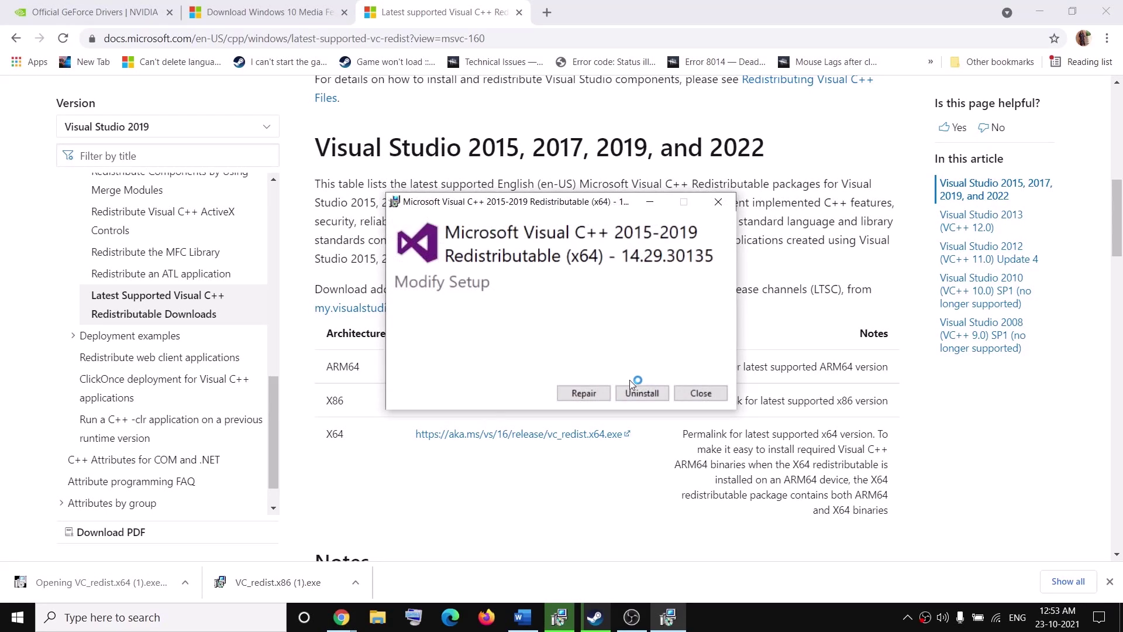
click(585, 393)
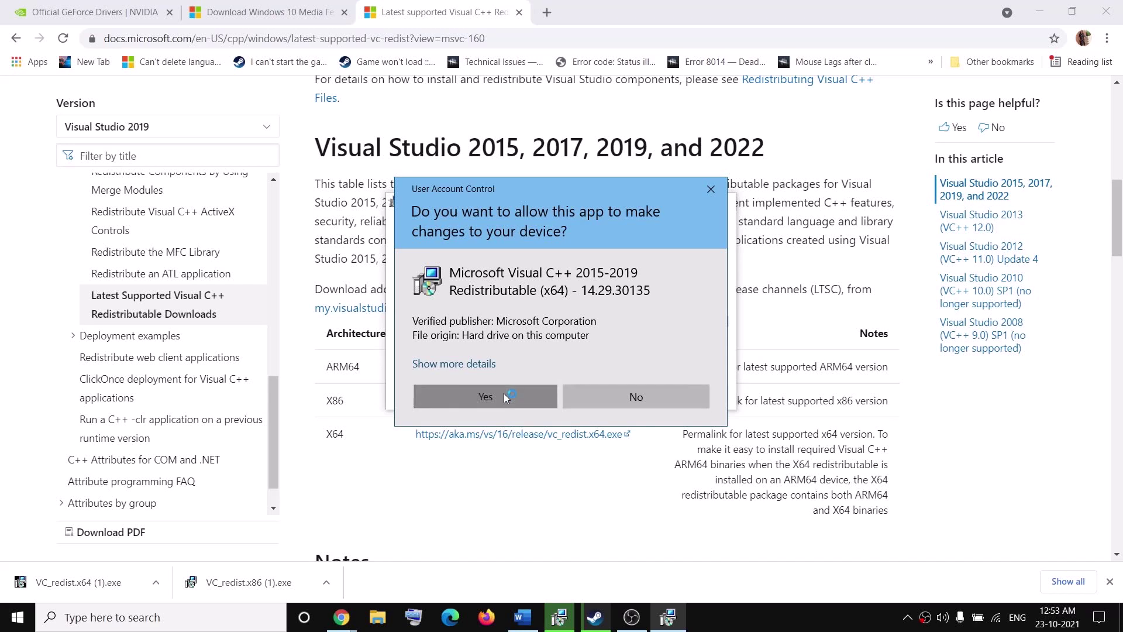
click(502, 393)
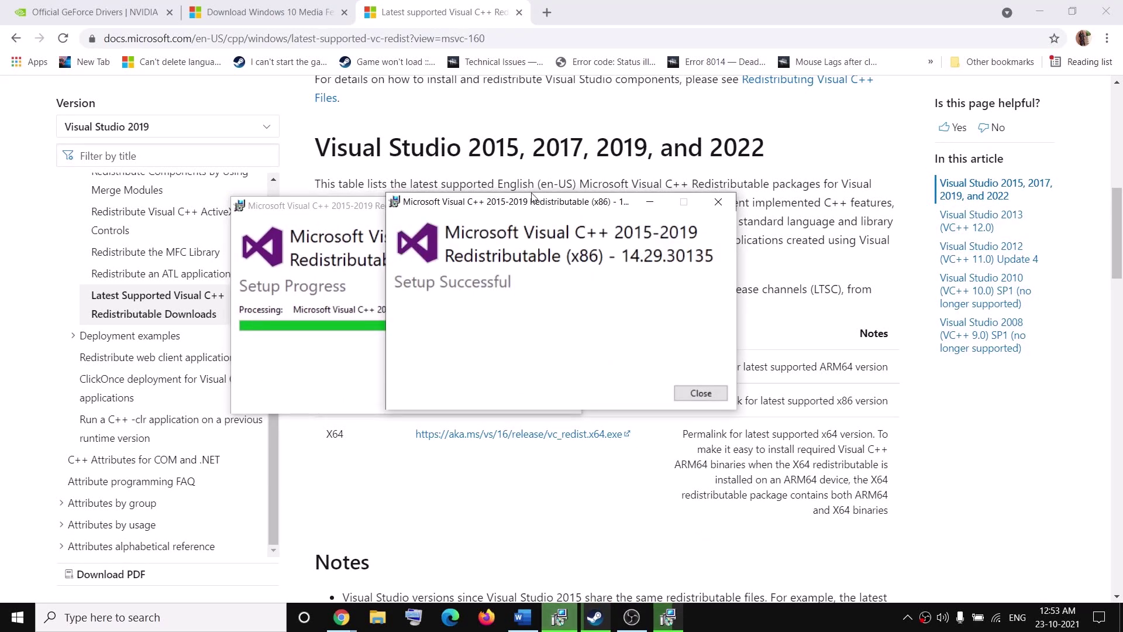
drag(533, 198, 759, 220)
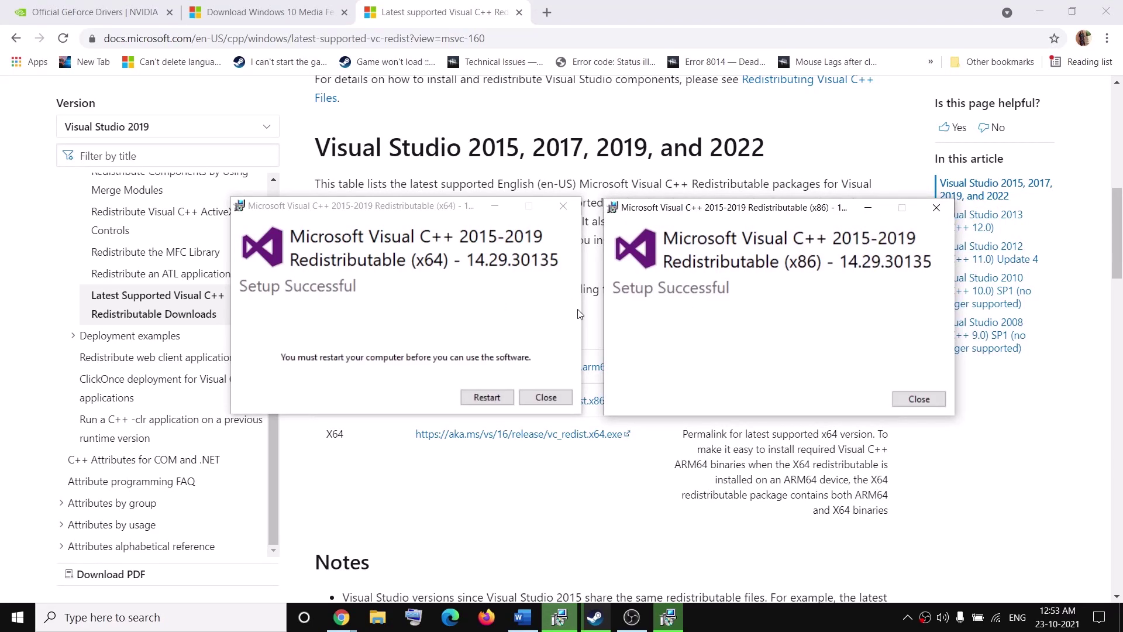
click(545, 397)
click(917, 400)
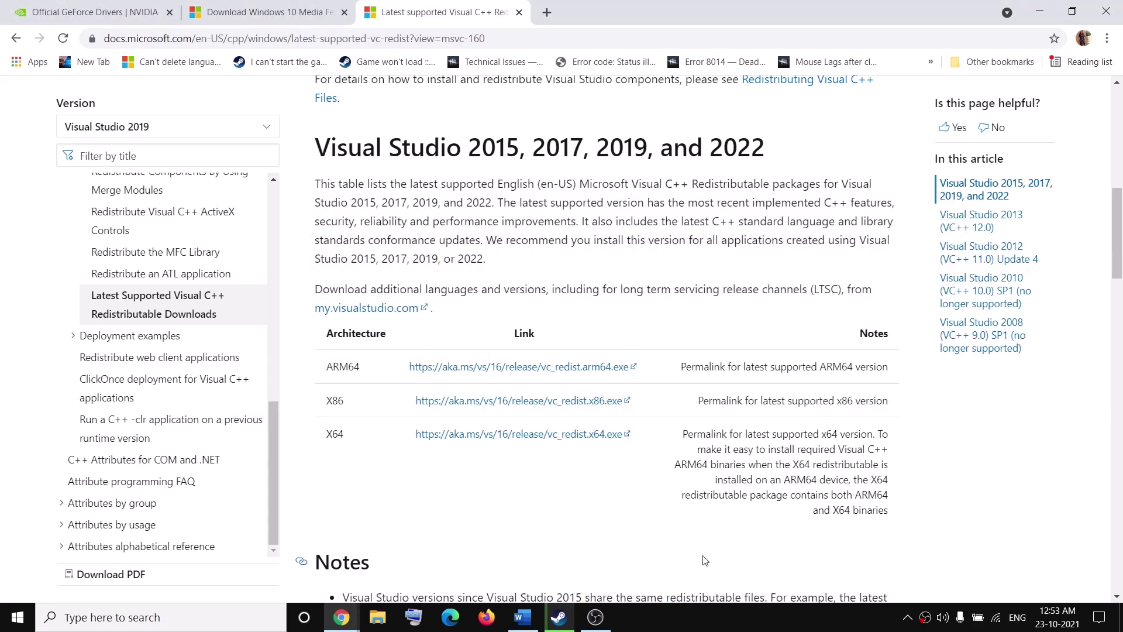
- In Word, scroll to Step 9 and highlight its dual graphics card and dedicated-card text
click(520, 618)
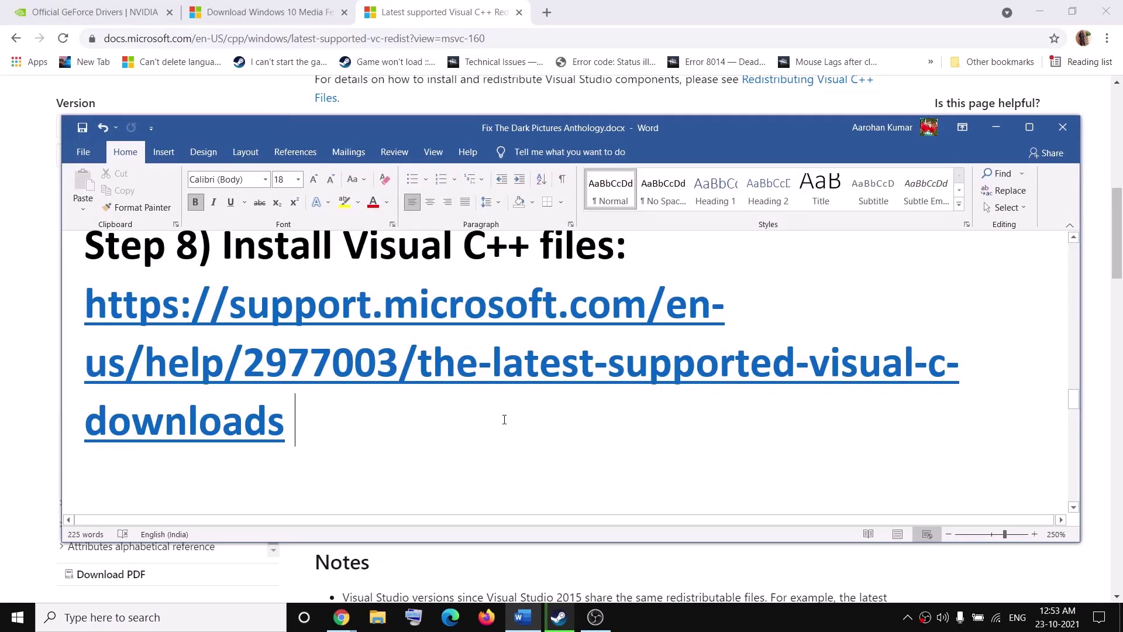
scroll(504, 419, down, 3)
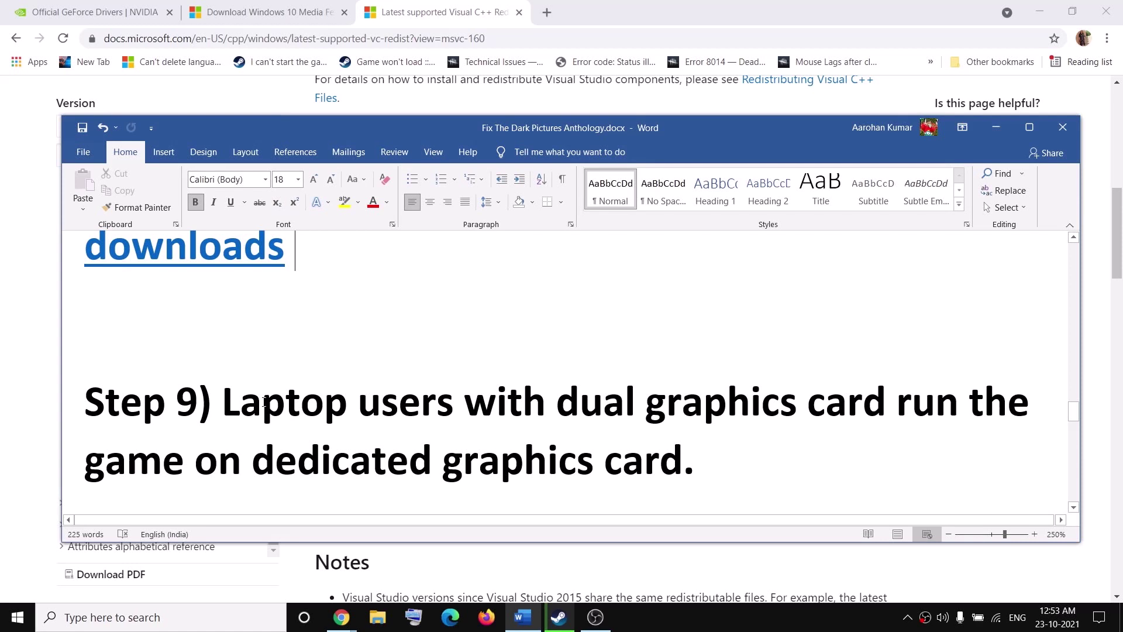
drag(265, 401, 731, 397)
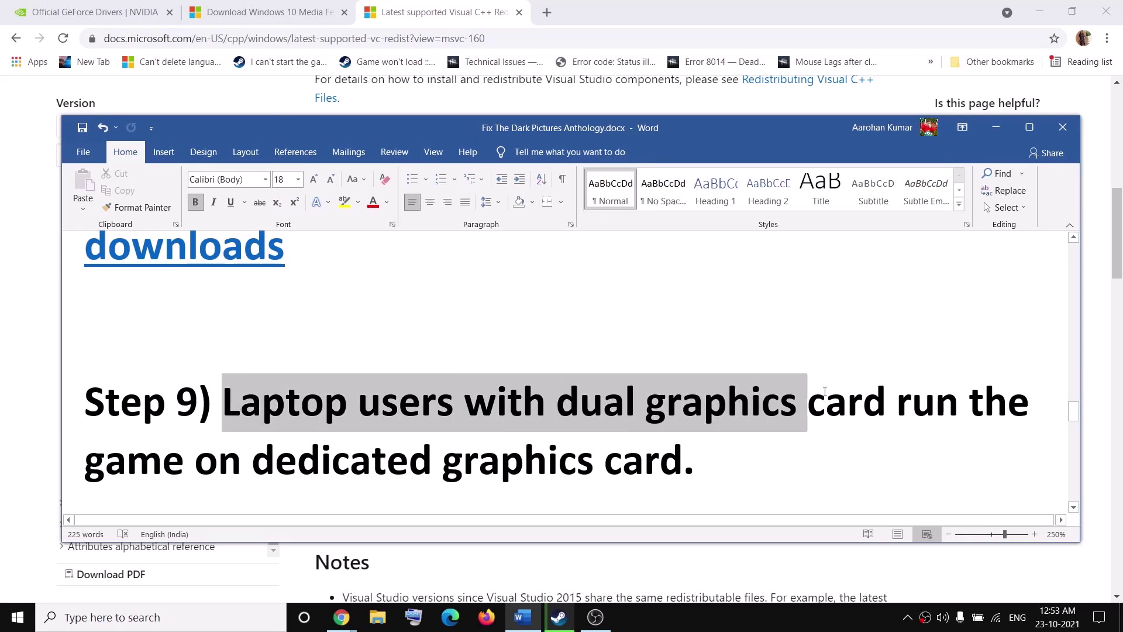
drag(820, 391, 895, 400)
drag(164, 462, 682, 462)
- In Graphics settings, add D:\SteamLibrary\steamapps\common\House of Ashes\HouseOfAshes.exe as a desktop app
click(144, 621)
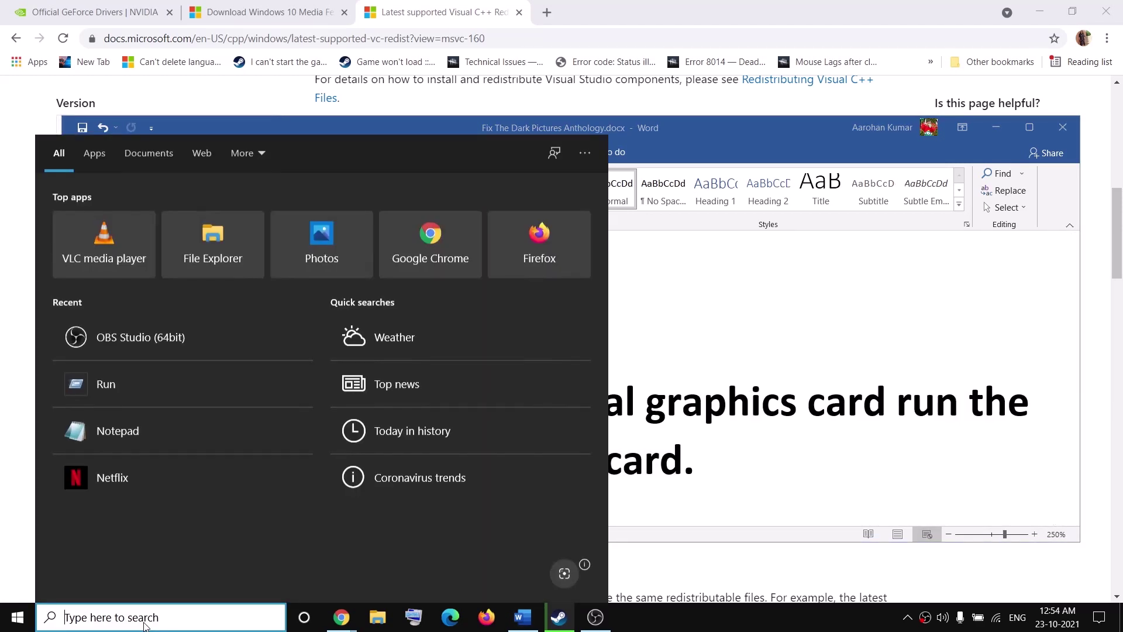
text(graph)
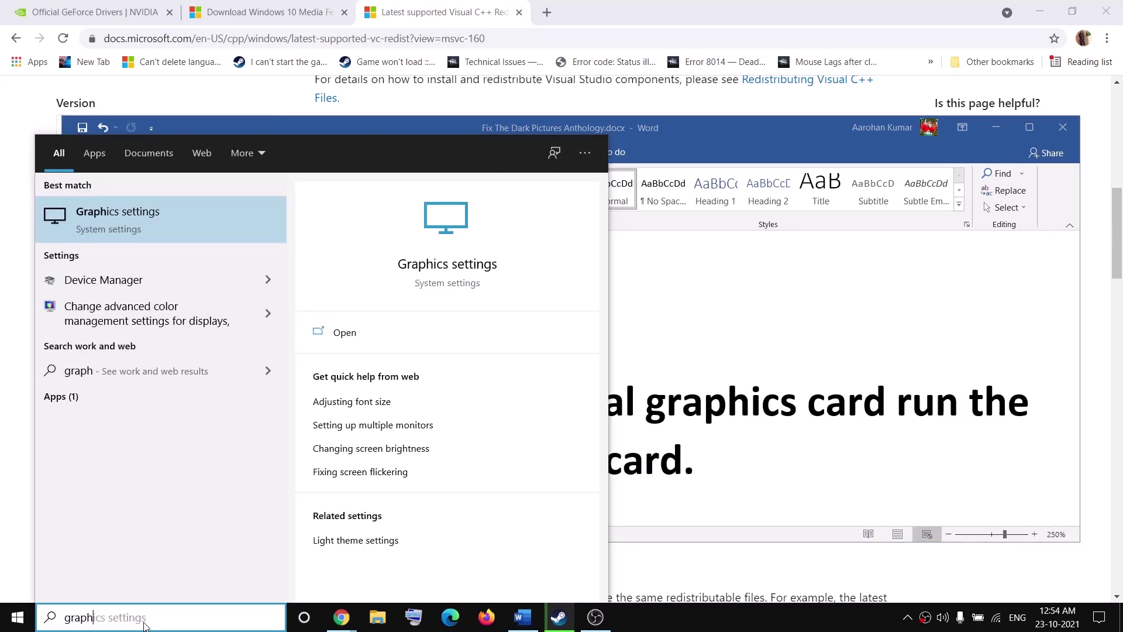
text(ics settings)
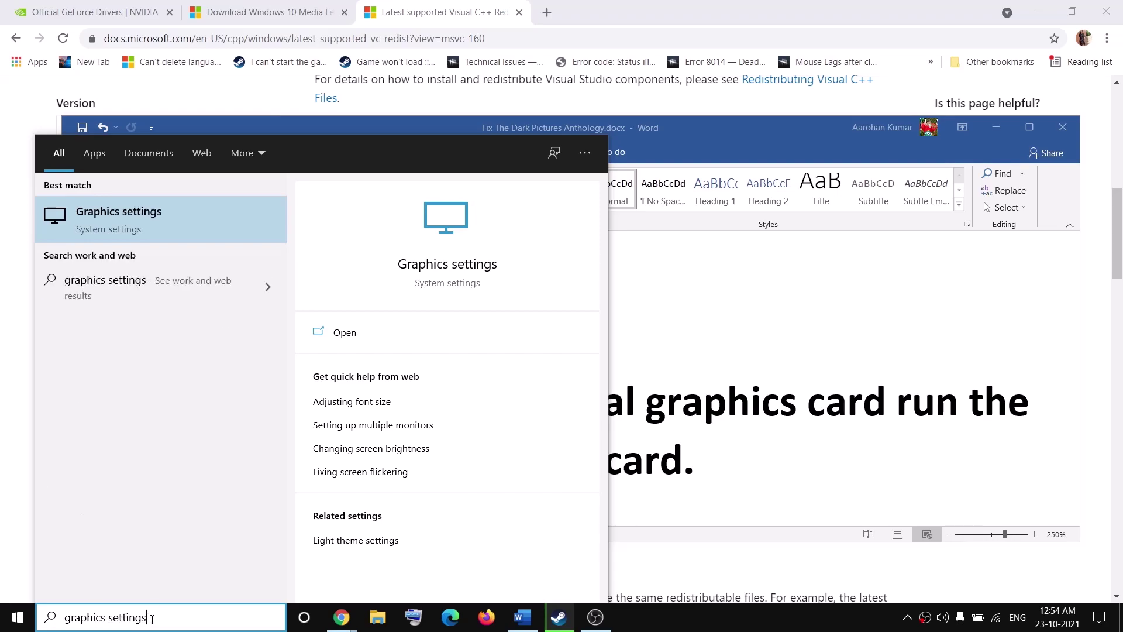
click(156, 212)
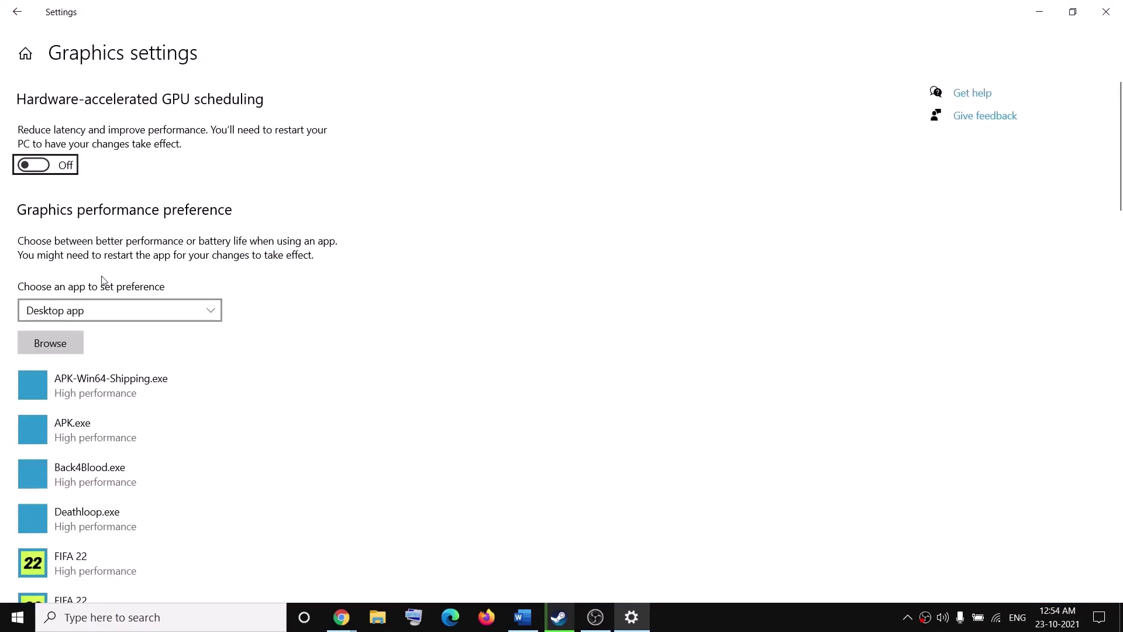
click(59, 347)
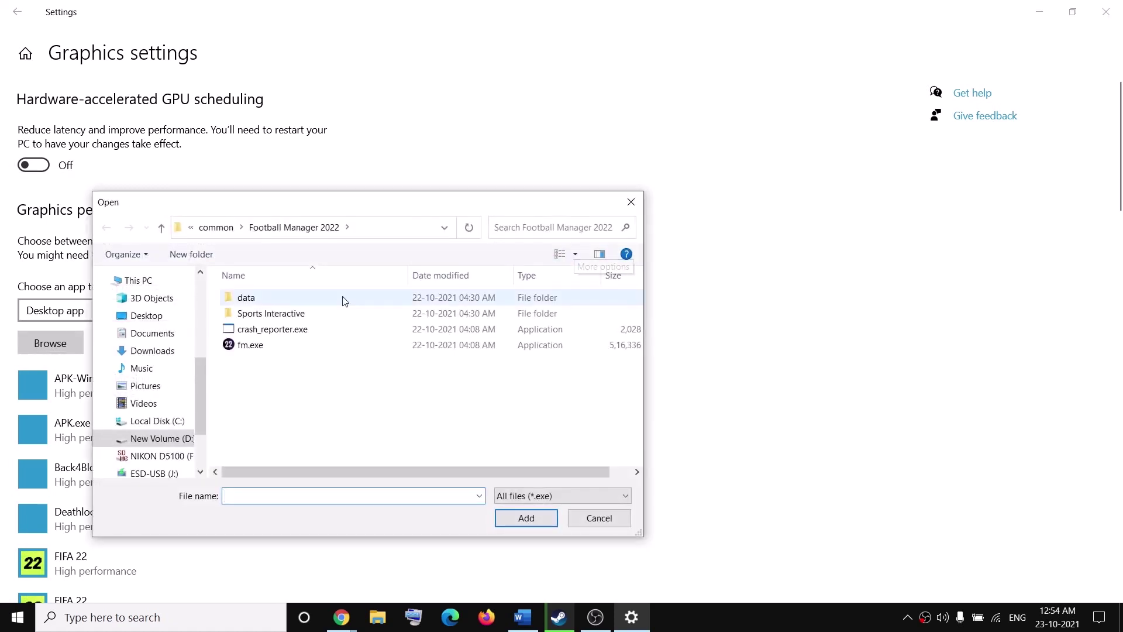
click(157, 438)
scroll(360, 392, down, 2)
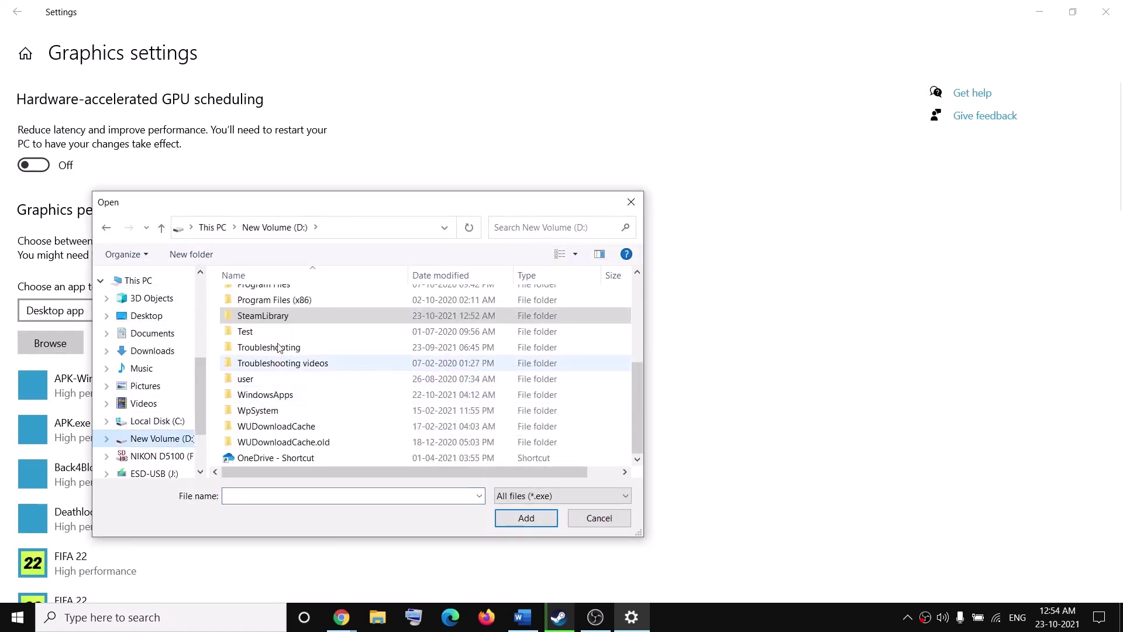
double_click(284, 315)
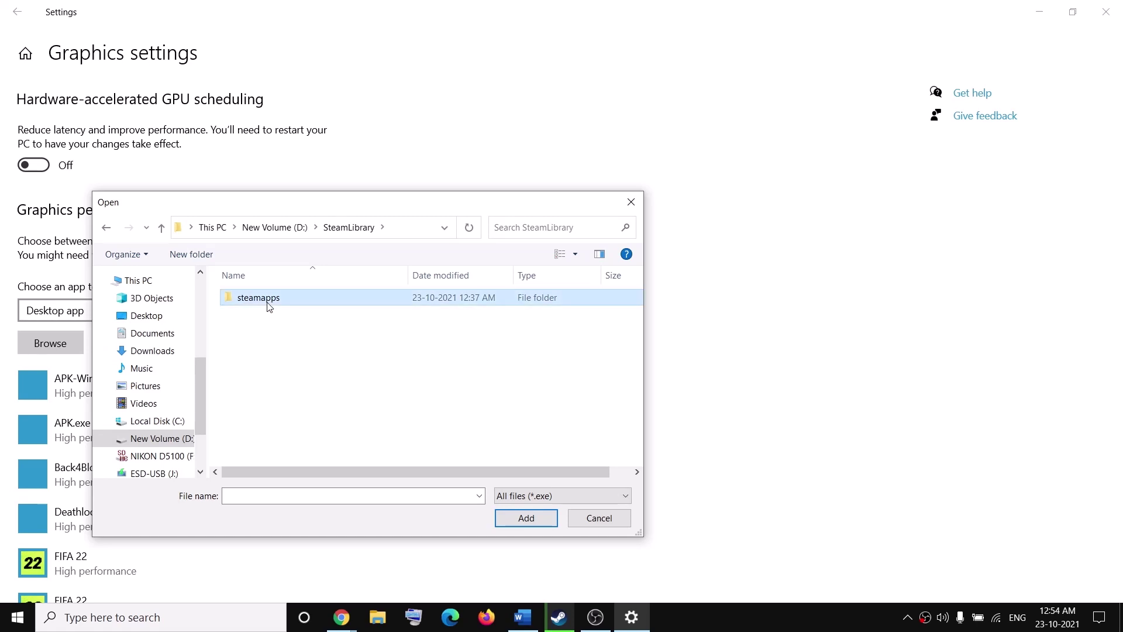
double_click(269, 300)
double_click(279, 299)
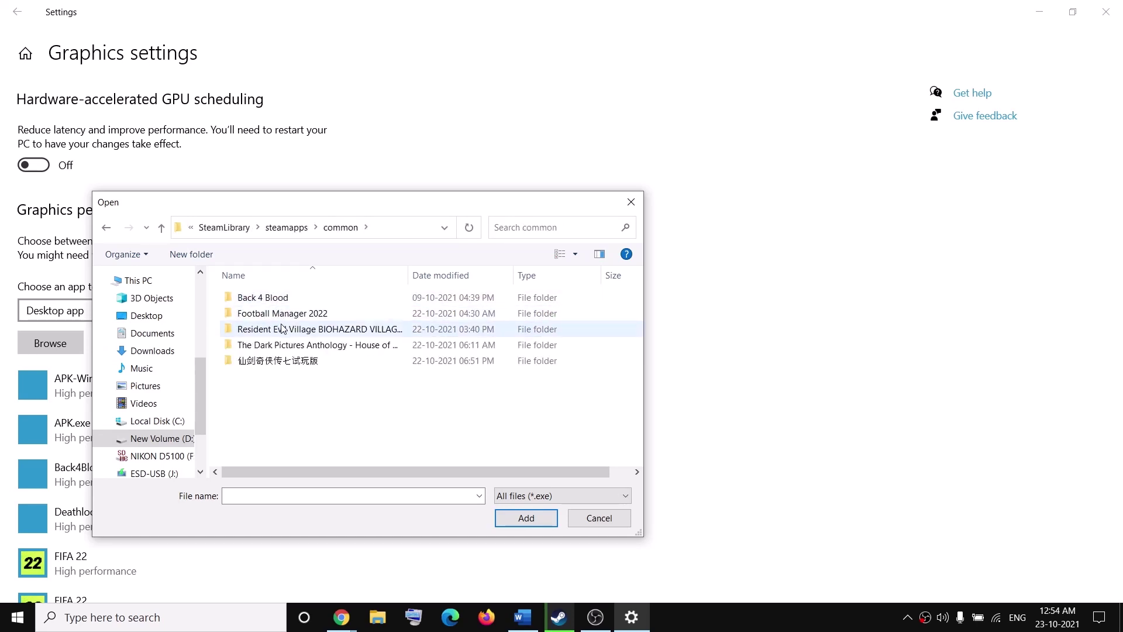
double_click(283, 345)
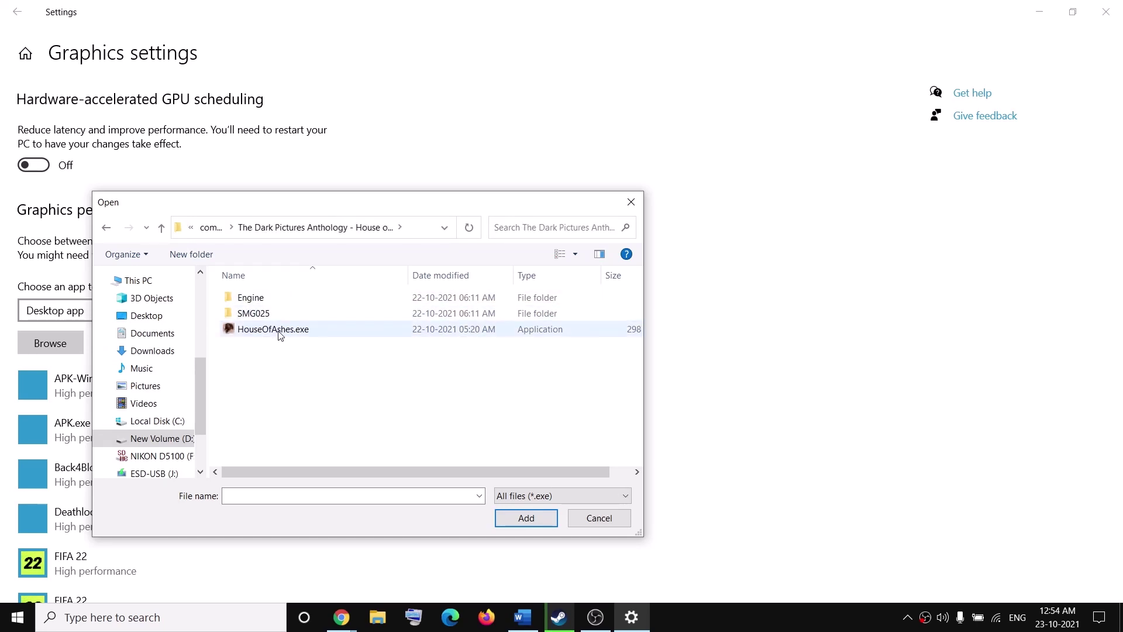
click(281, 335)
click(526, 518)
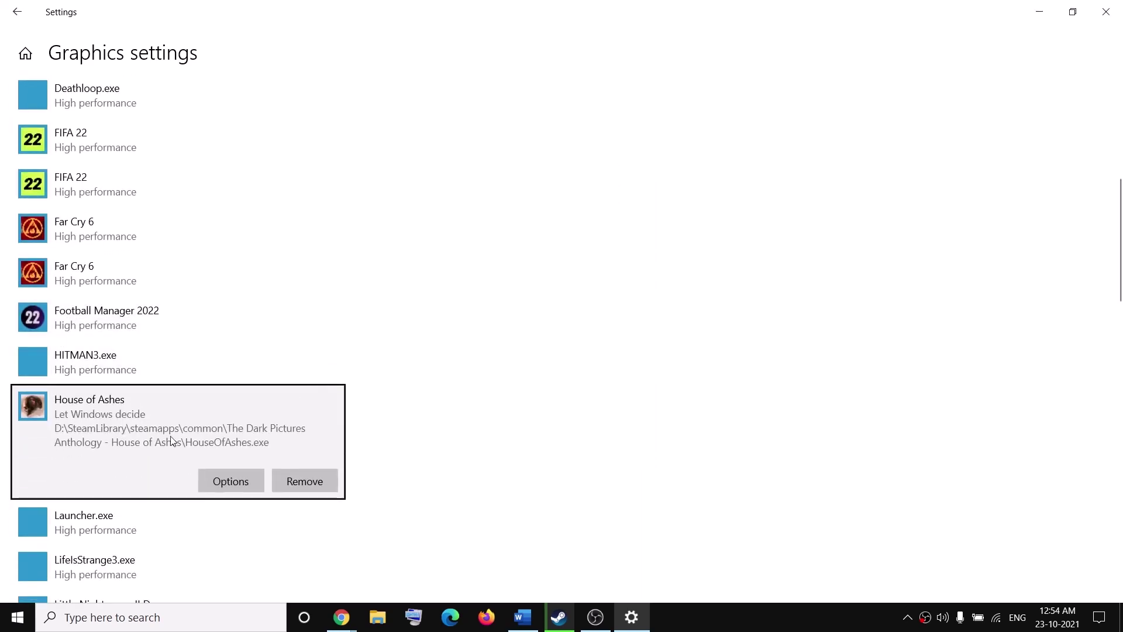
- Set House of Ashes' graphics preference to High performance, save, and close Settings
scroll(234, 426, down, 1)
click(248, 402)
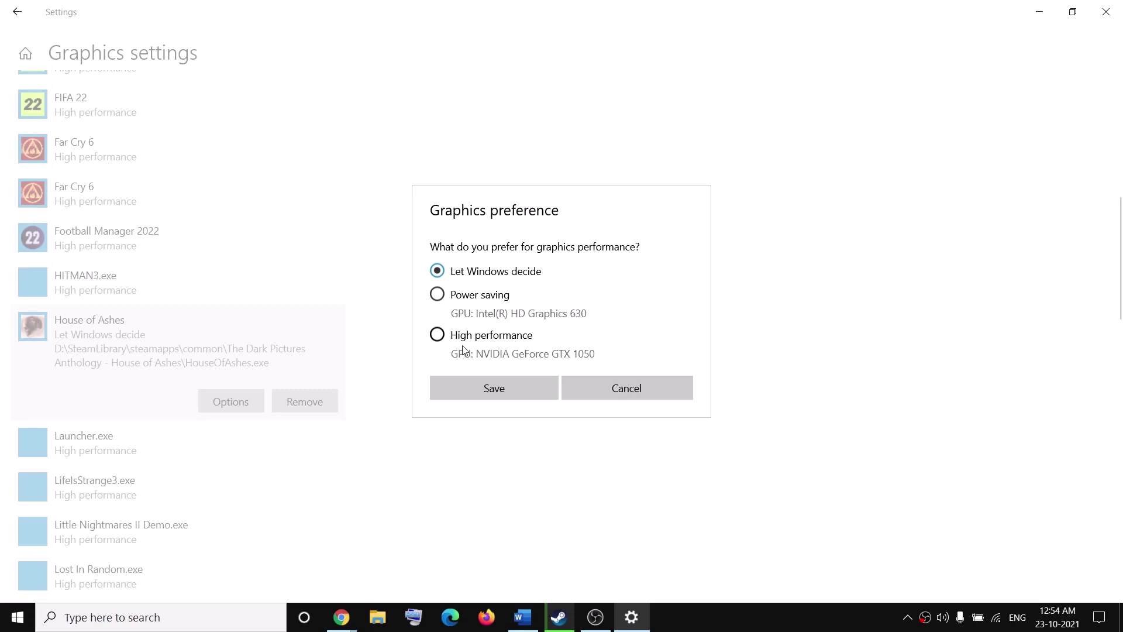
click(471, 339)
click(492, 389)
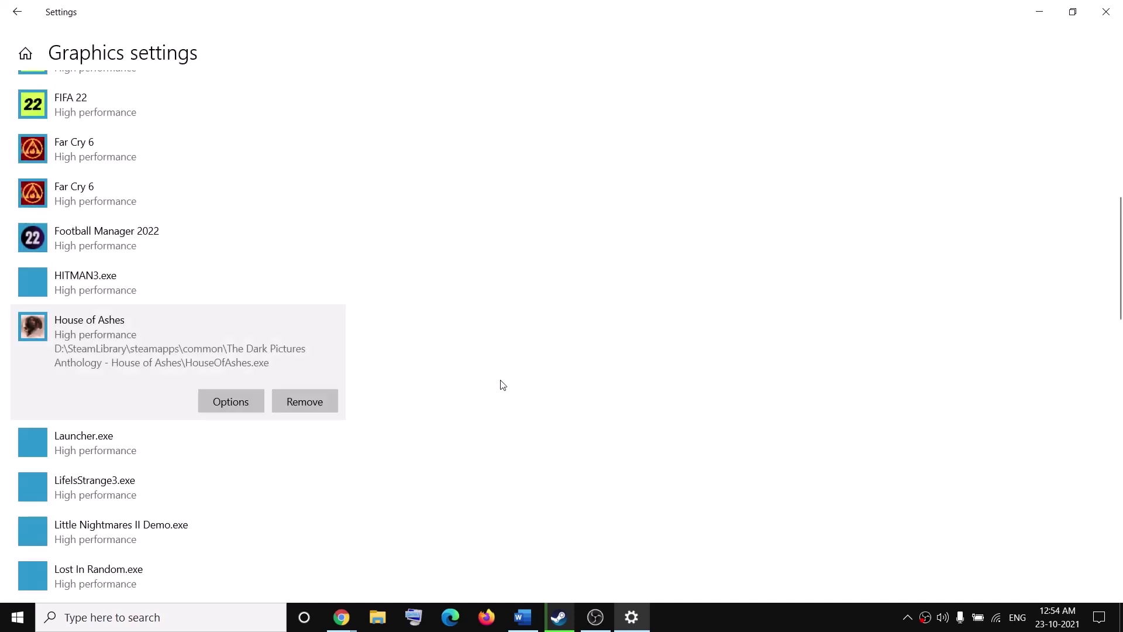
click(1117, 19)
scroll(354, 359, down, 5)
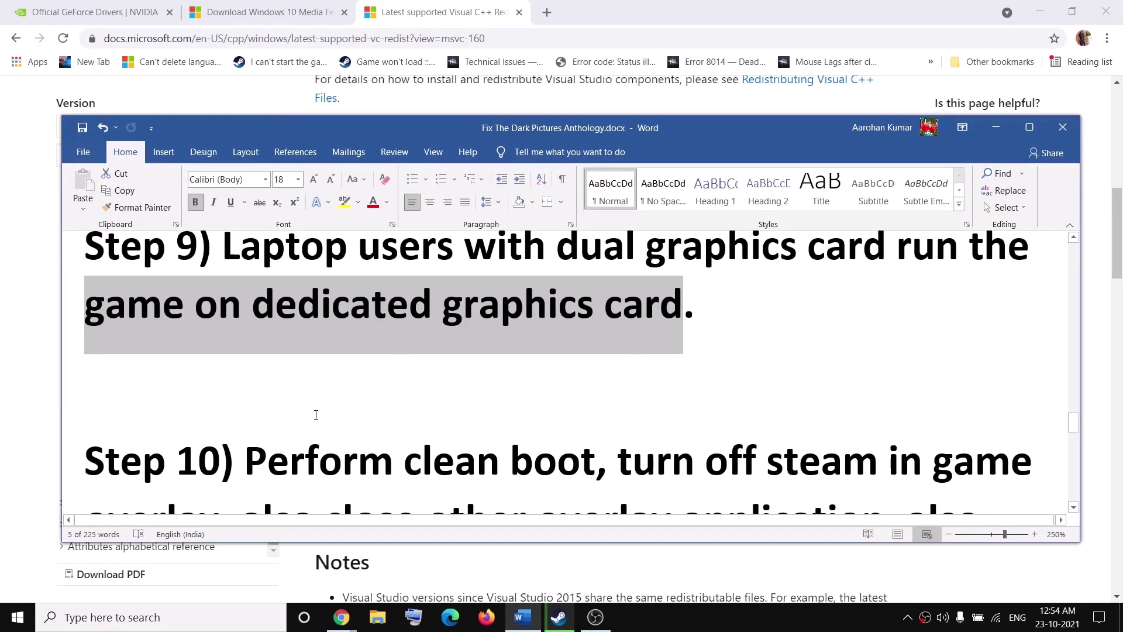
- In System Configuration's Services tab, tick Hide all Microsoft services and confirm with OK
click(152, 615)
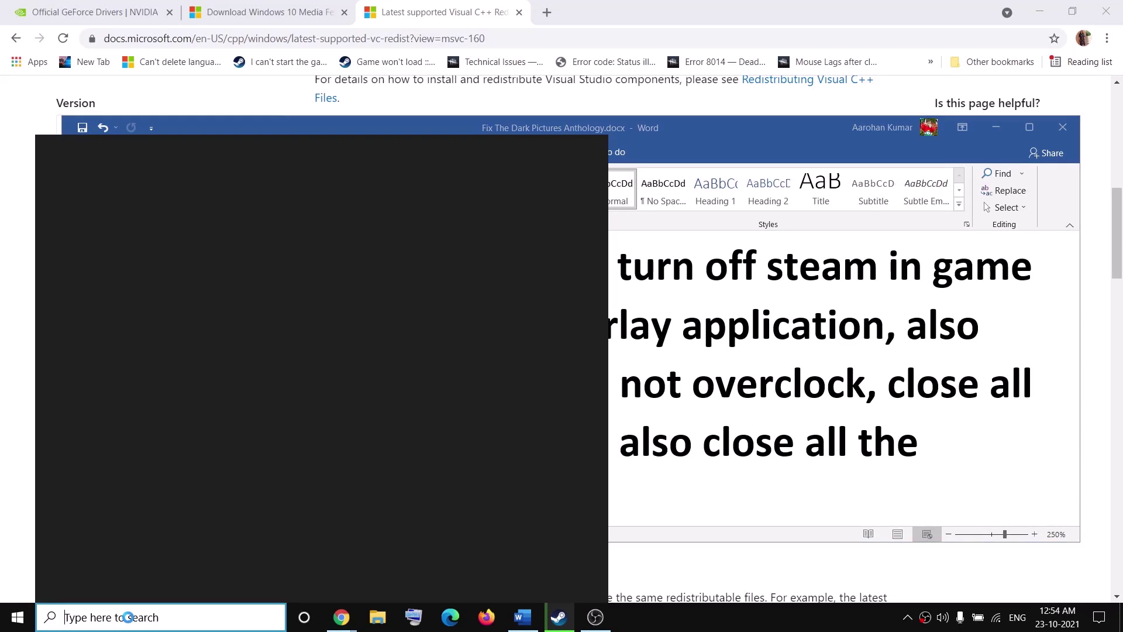
text(system)
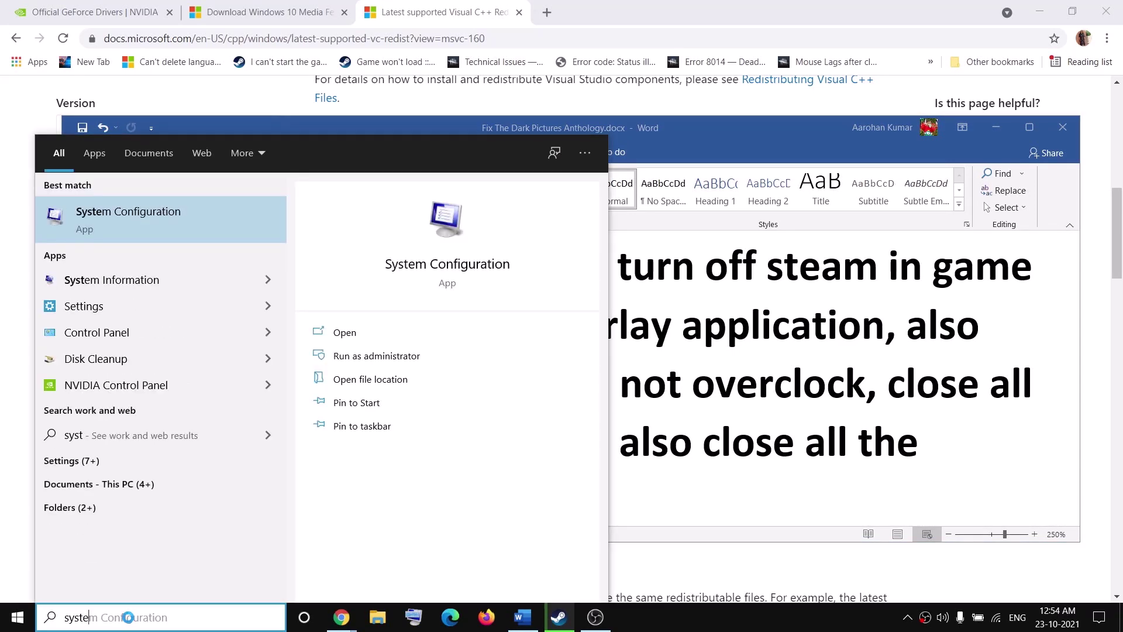
text( configuration)
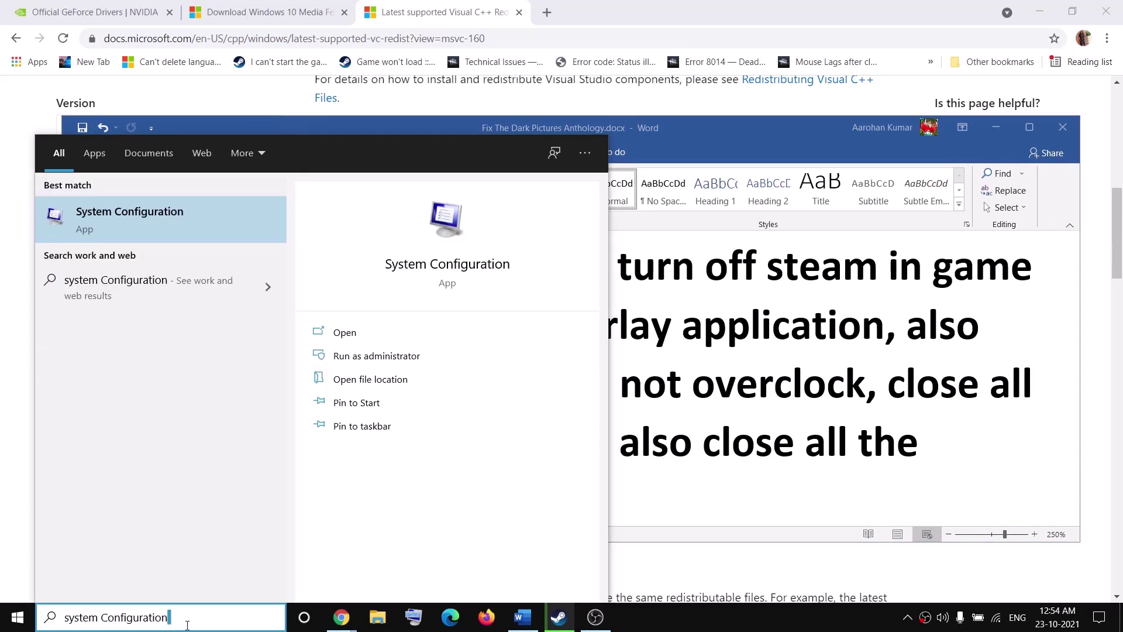
click(127, 225)
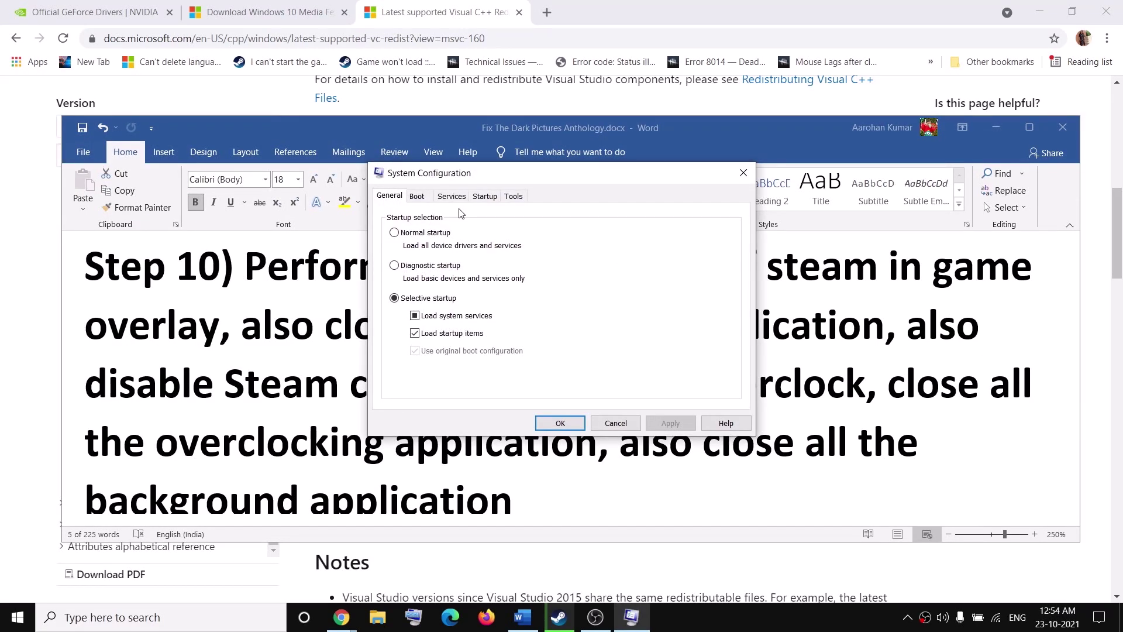
click(451, 197)
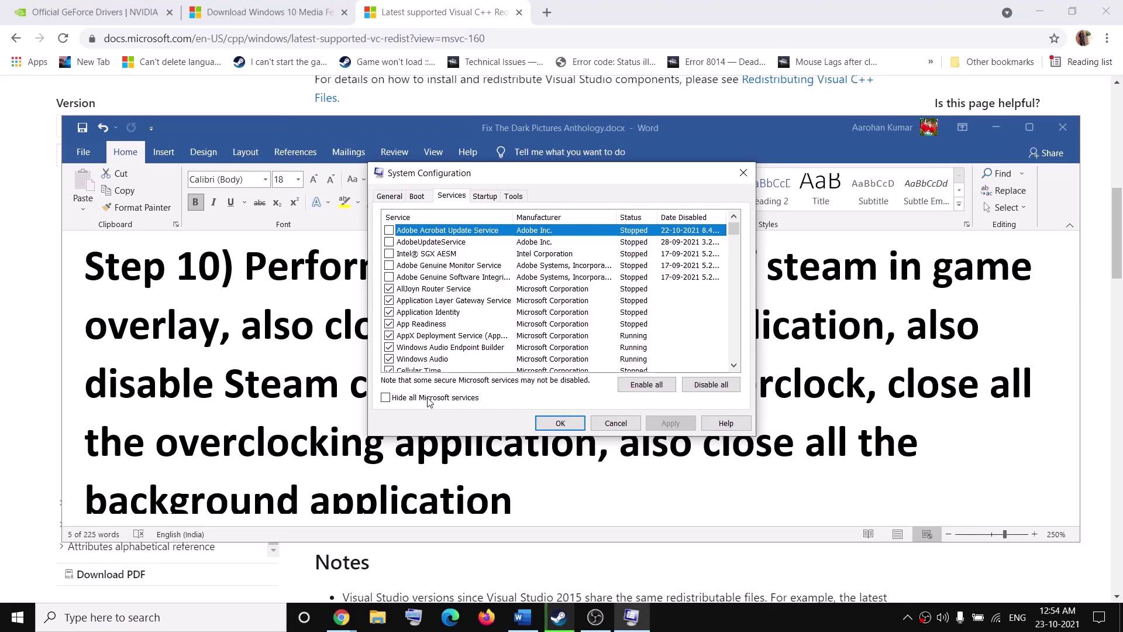
click(403, 403)
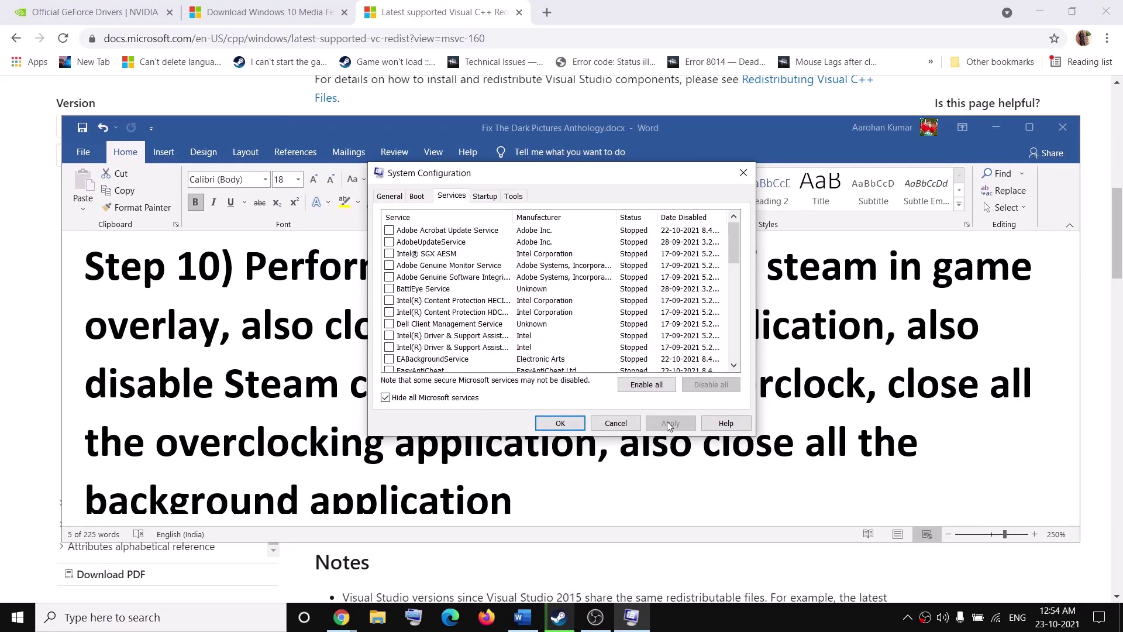
click(563, 423)
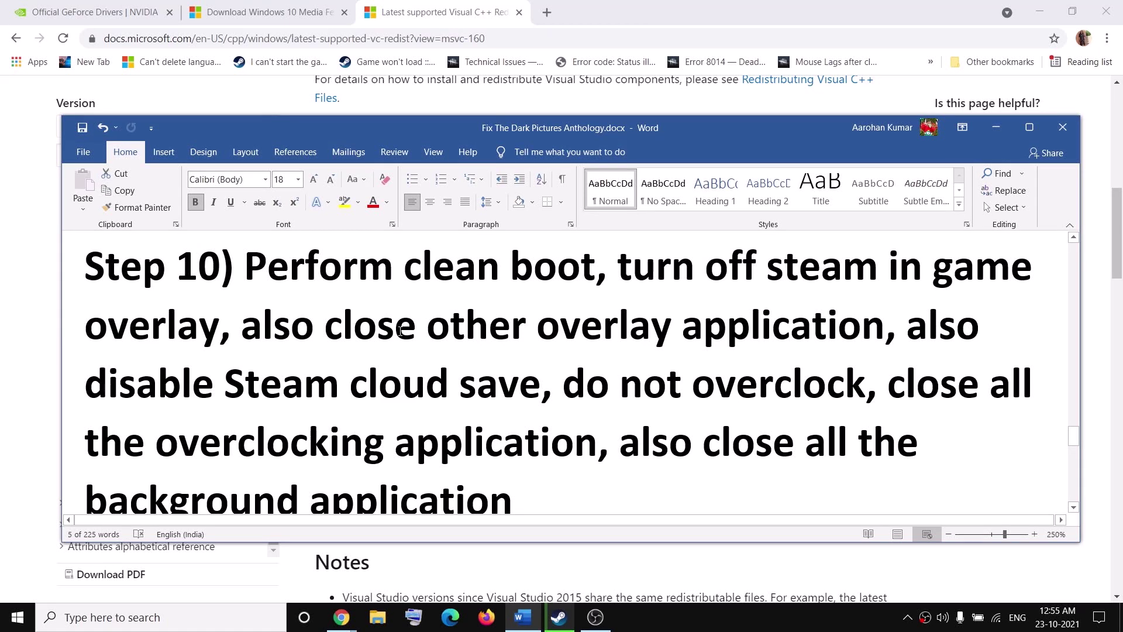
- In House of Ashes' Steam properties, untick the in-game Steam Overlay and Steam Cloud saves
drag(481, 332, 884, 331)
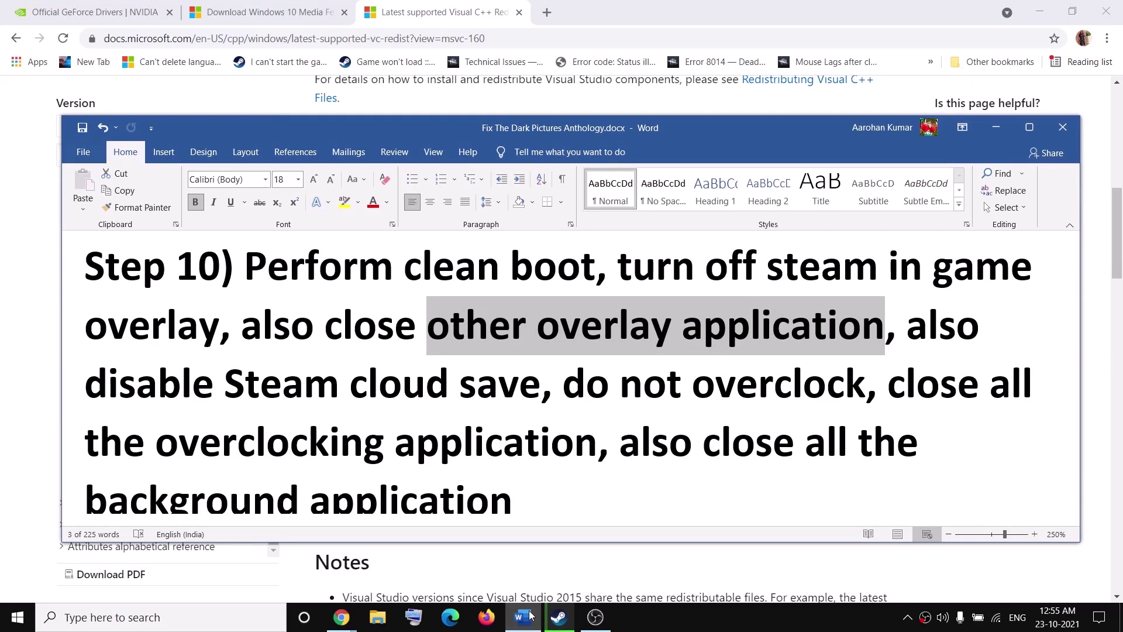
click(559, 617)
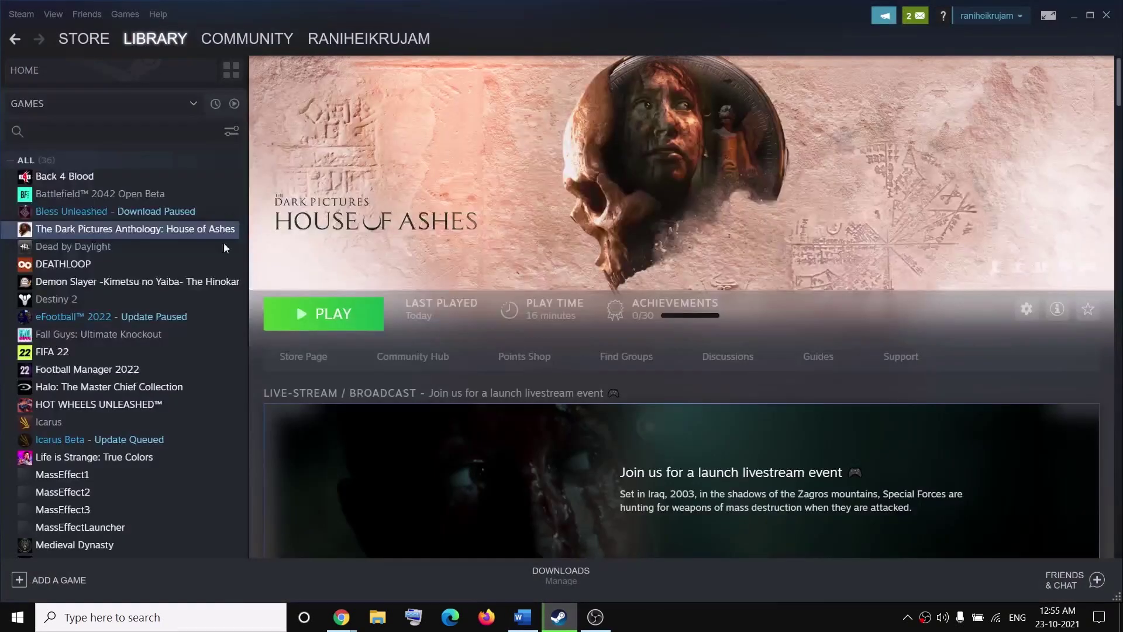
right_click(176, 228)
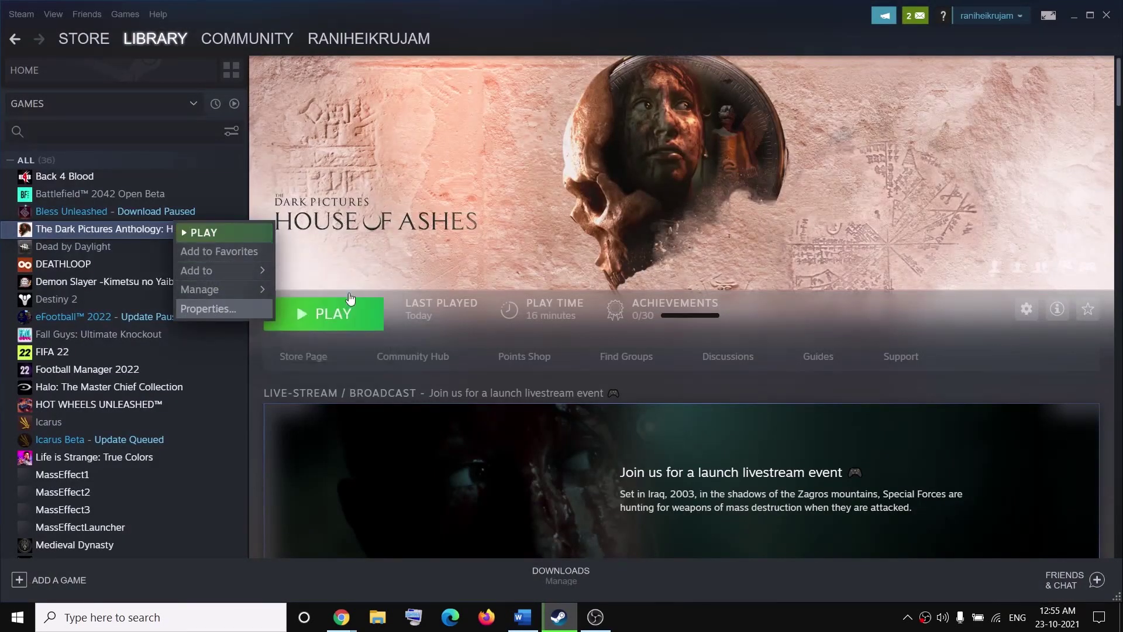
click(230, 307)
click(547, 222)
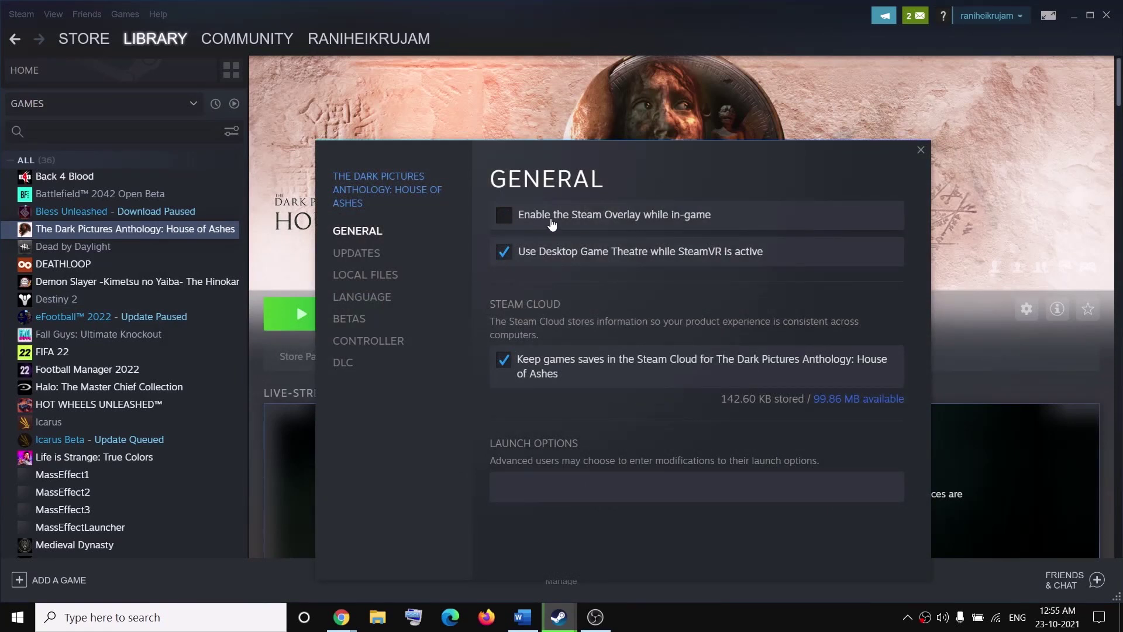
click(502, 362)
click(921, 152)
click(523, 617)
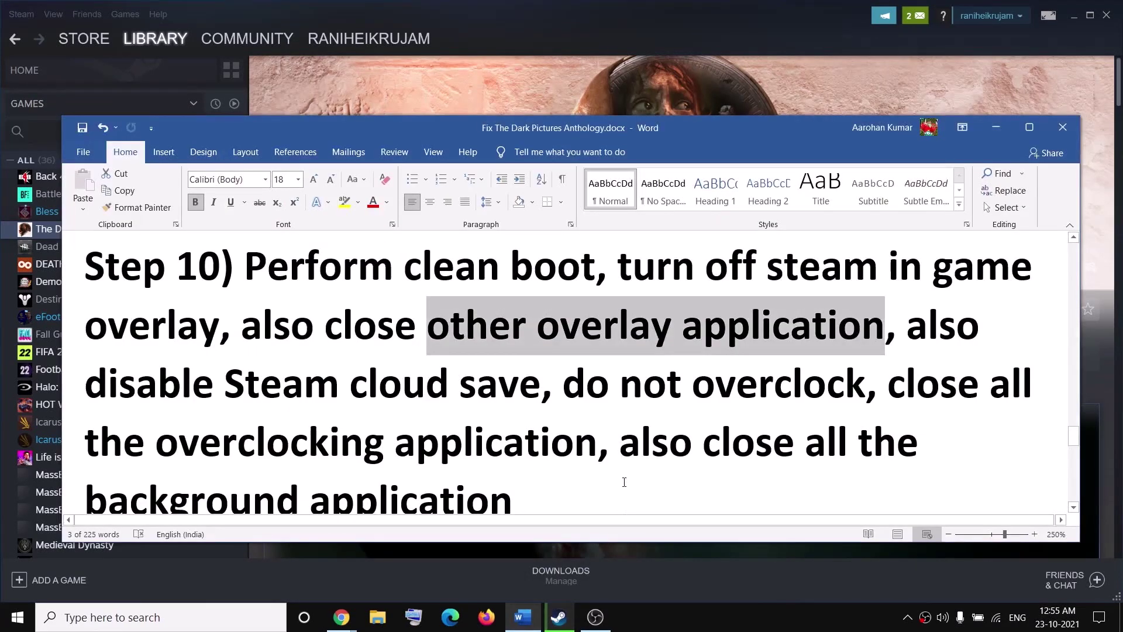
click(450, 346)
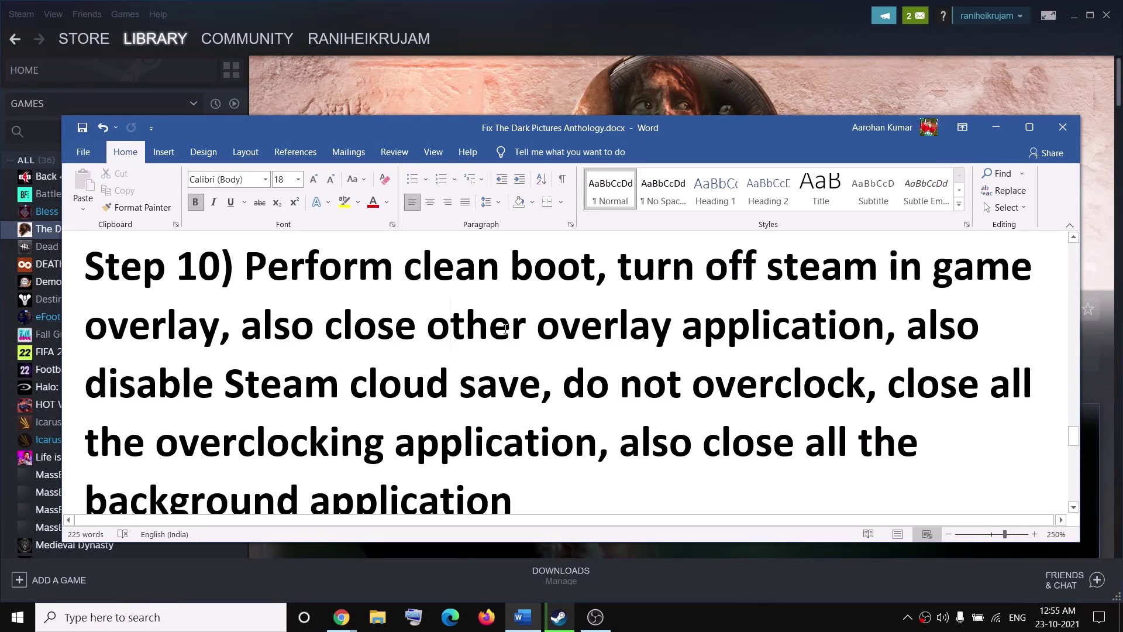
drag(473, 328, 883, 331)
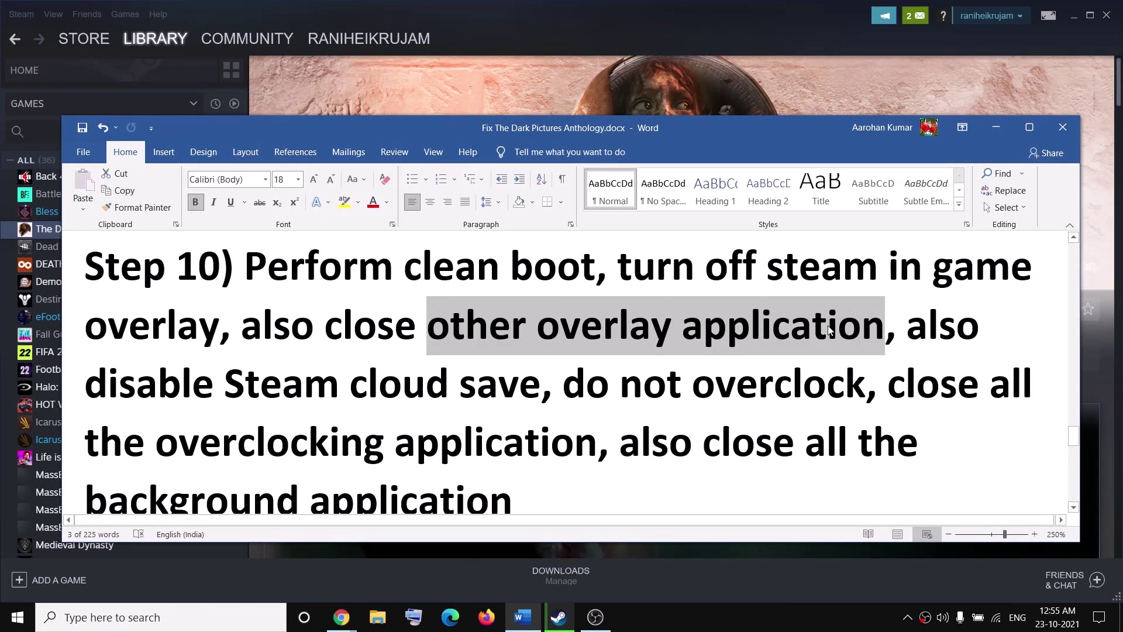
click(135, 620)
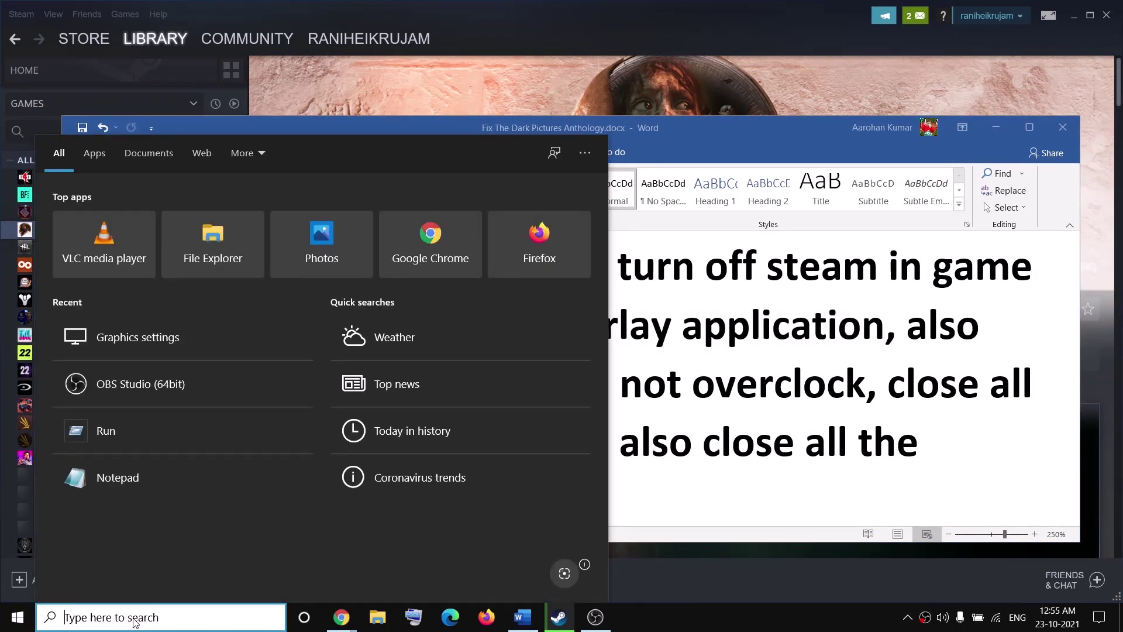
text(disc)
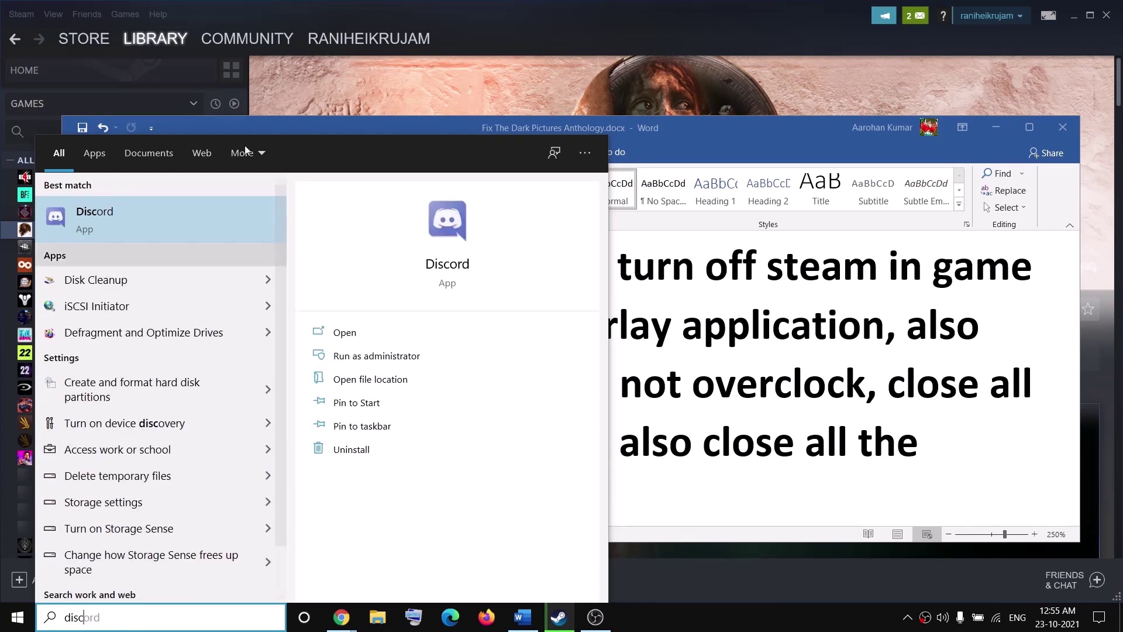
click(200, 623)
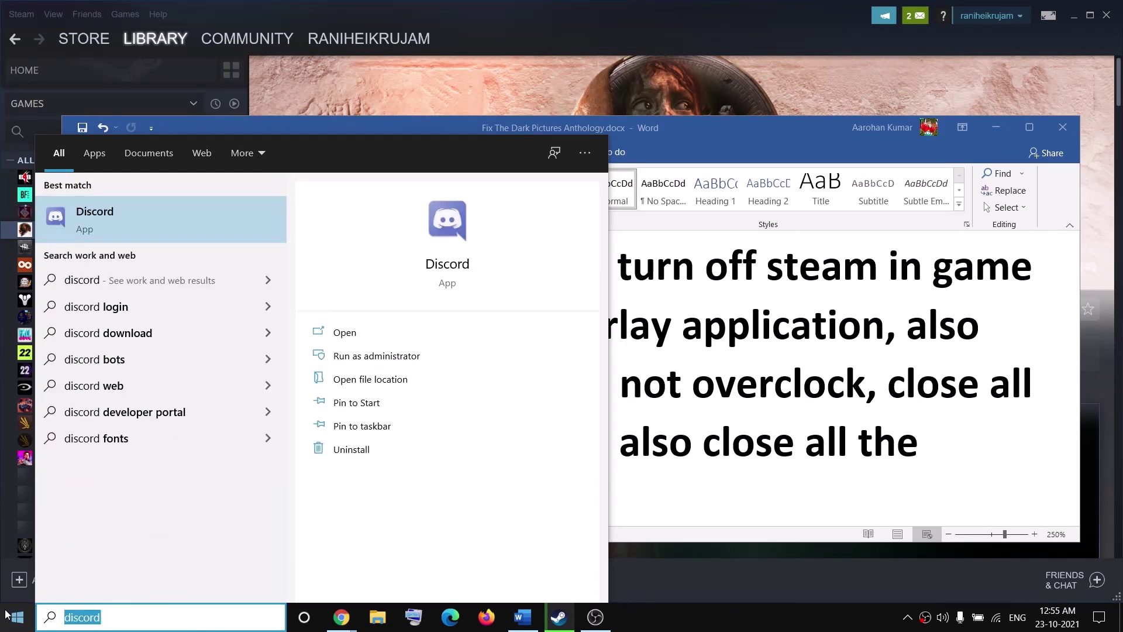
text(ge)
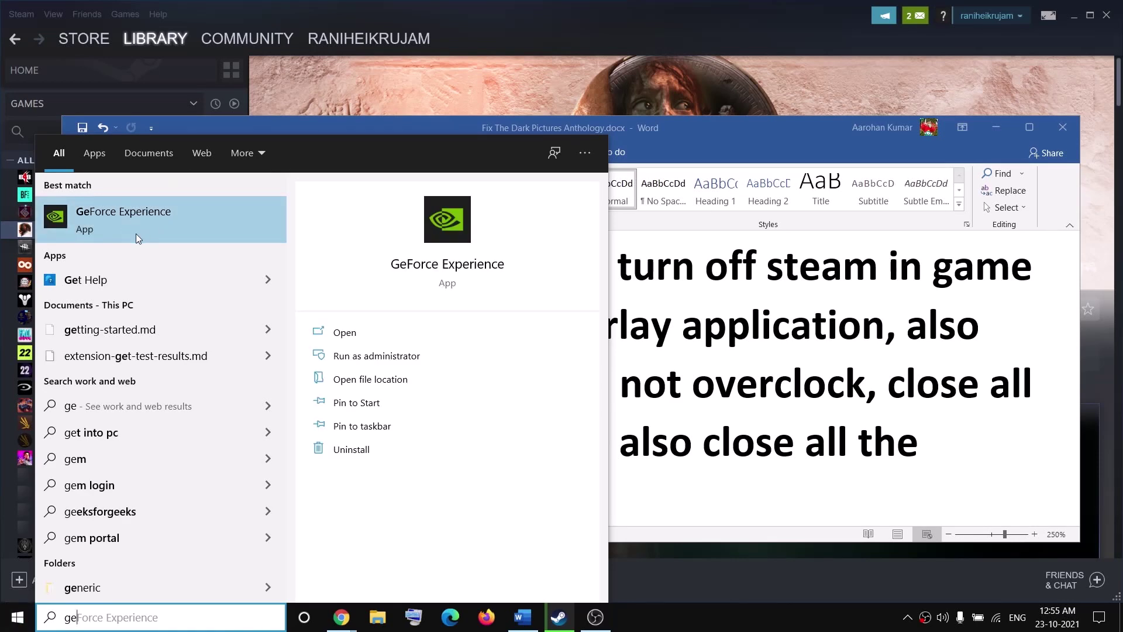
key(Escape)
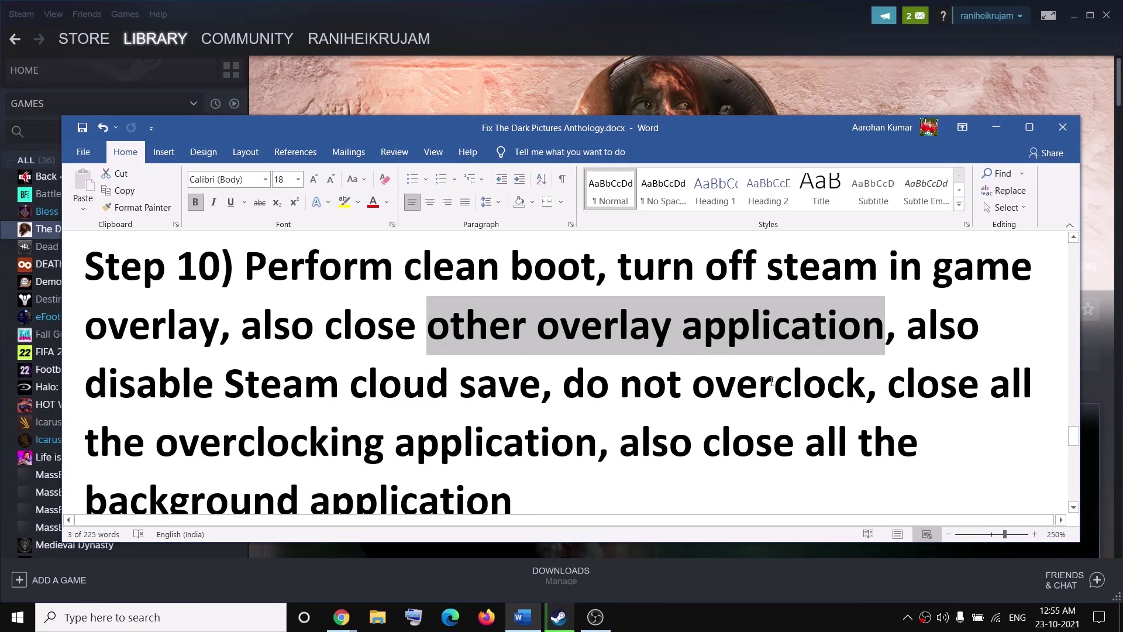
drag(587, 390, 803, 387)
drag(169, 446, 597, 444)
click(160, 623)
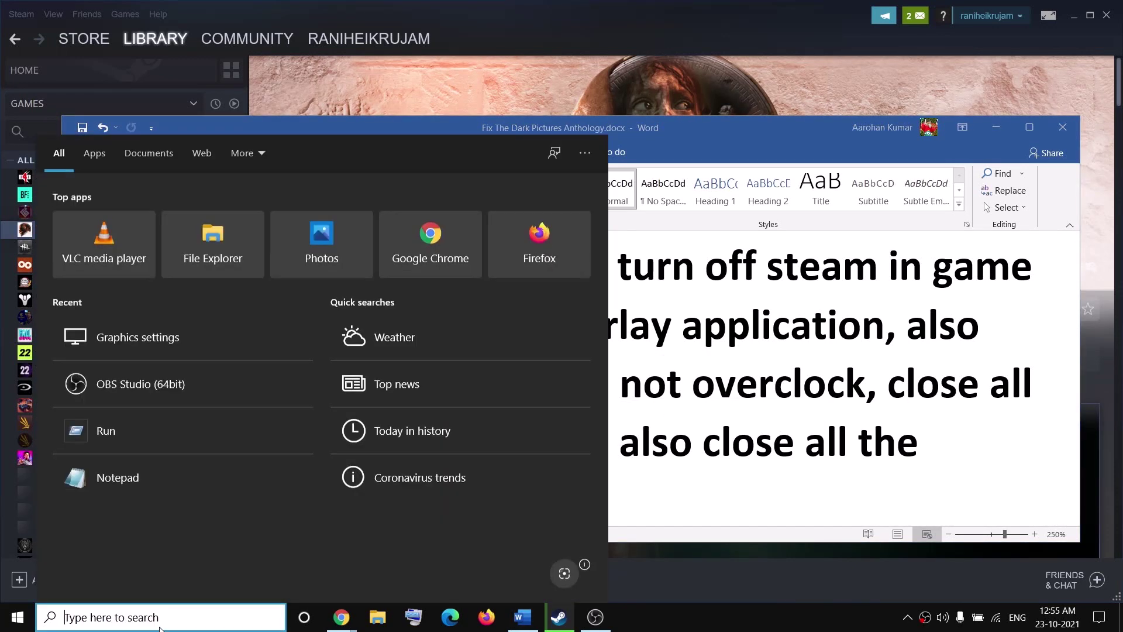
text(msi)
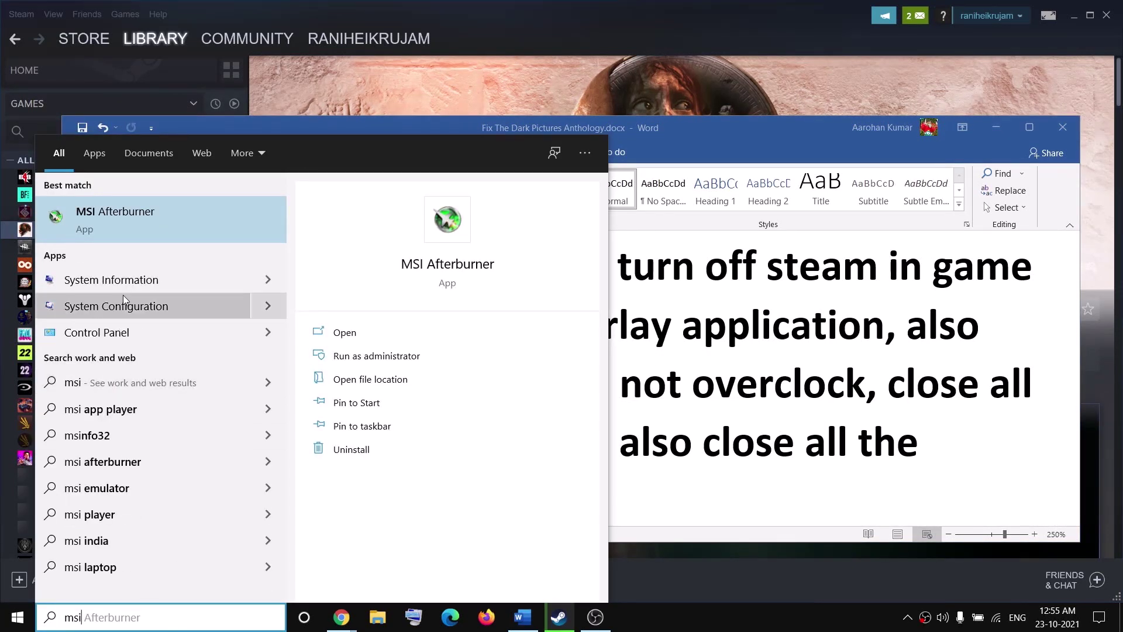
key(ctrl+a)
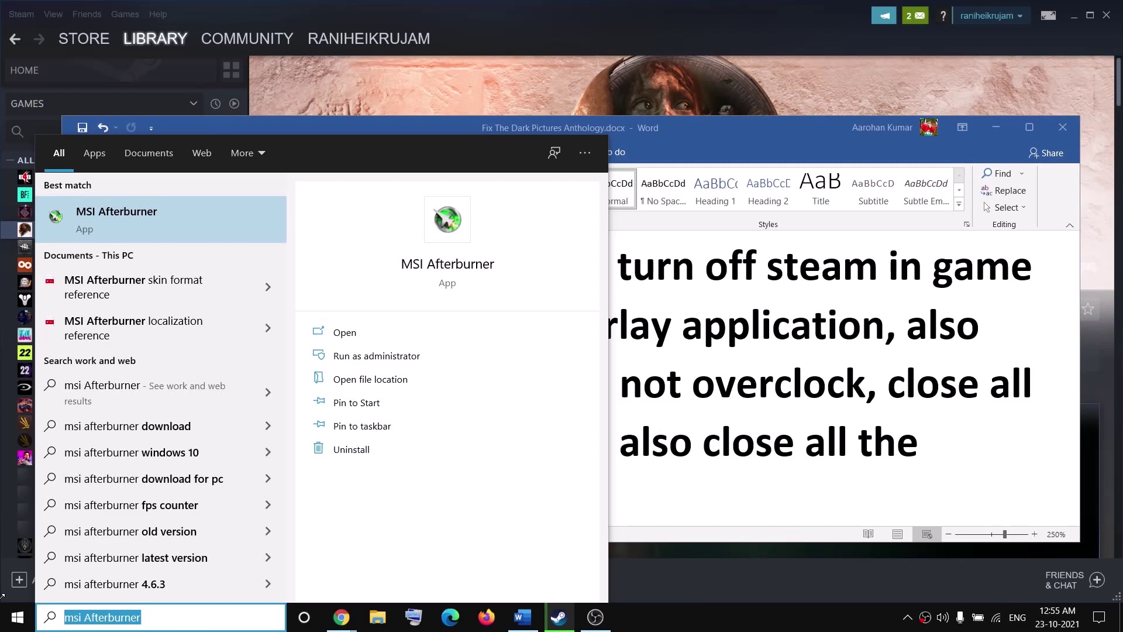
text(riva)
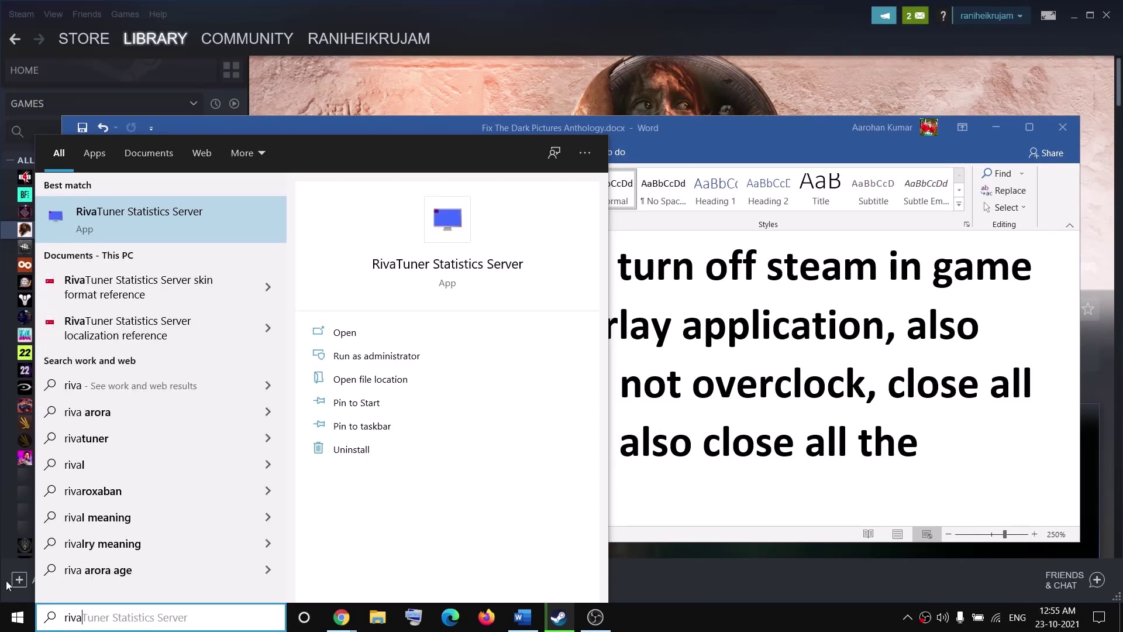
click(835, 422)
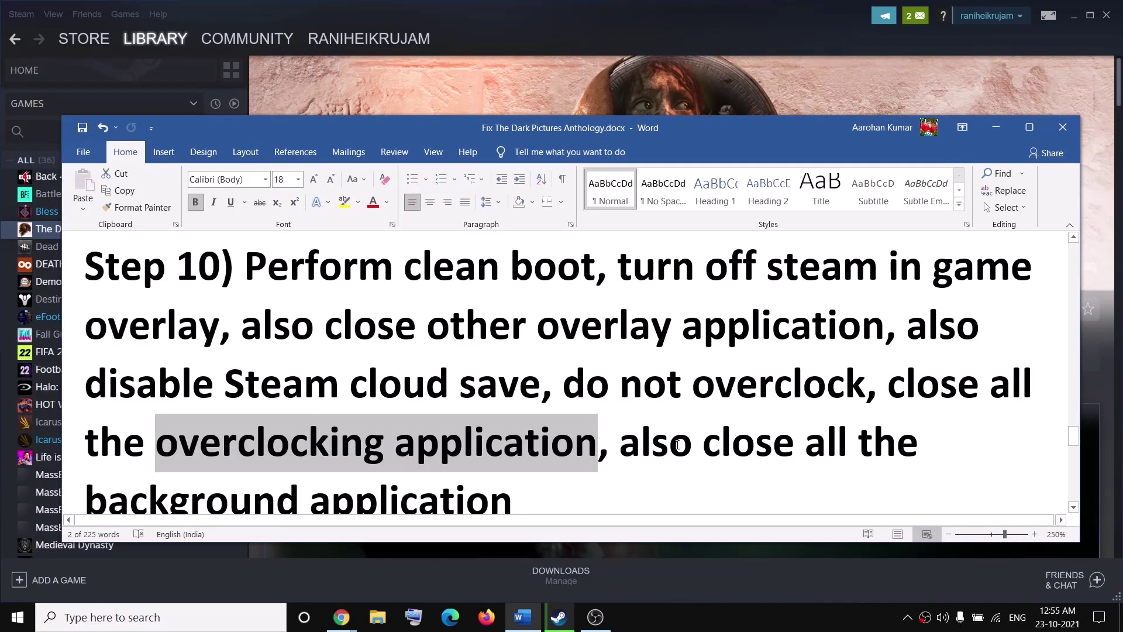
- Read down to Step 11 in the guide, highlight 'Verify the game files', then switch to Steam
scroll(676, 445, down, 2)
drag(620, 355, 839, 409)
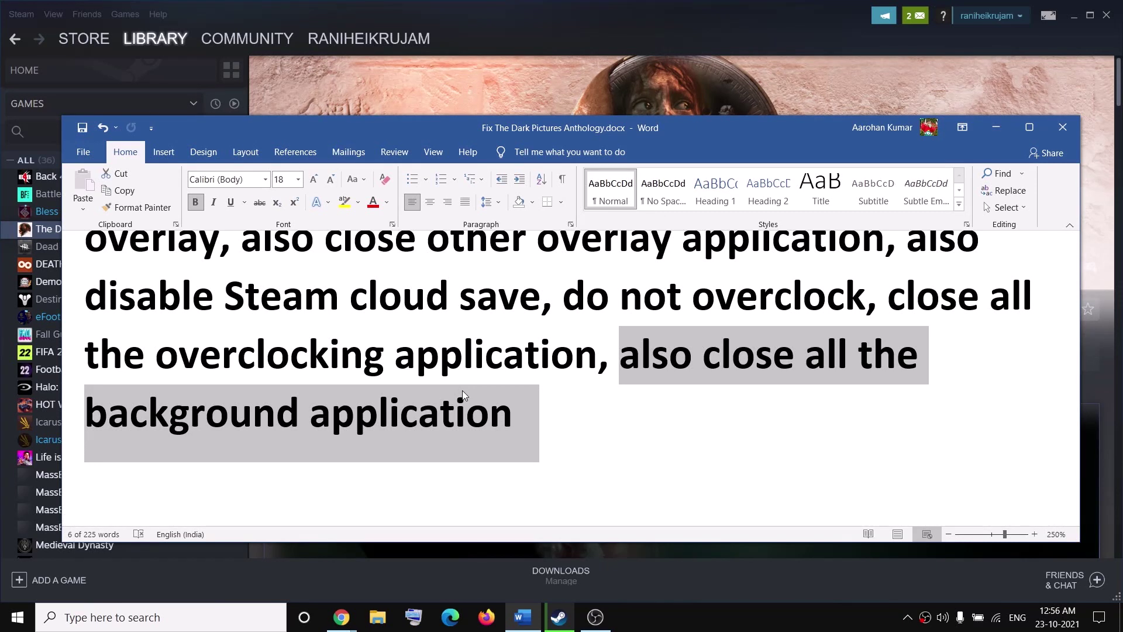
mouse_move(566, 626)
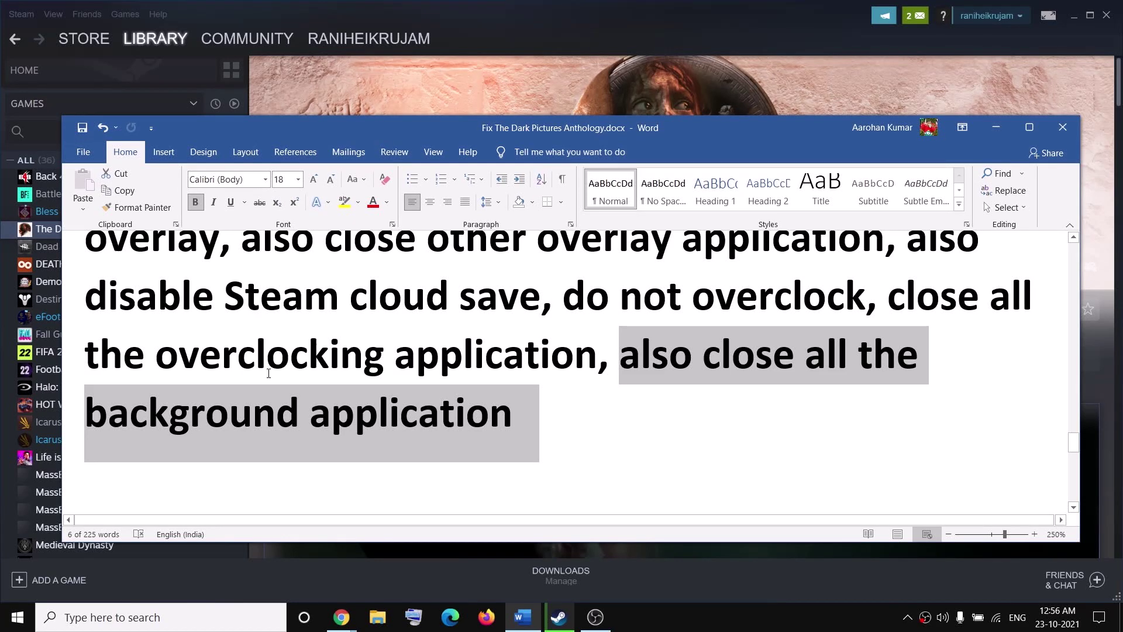
scroll(269, 373, down, 3)
drag(260, 380, 673, 408)
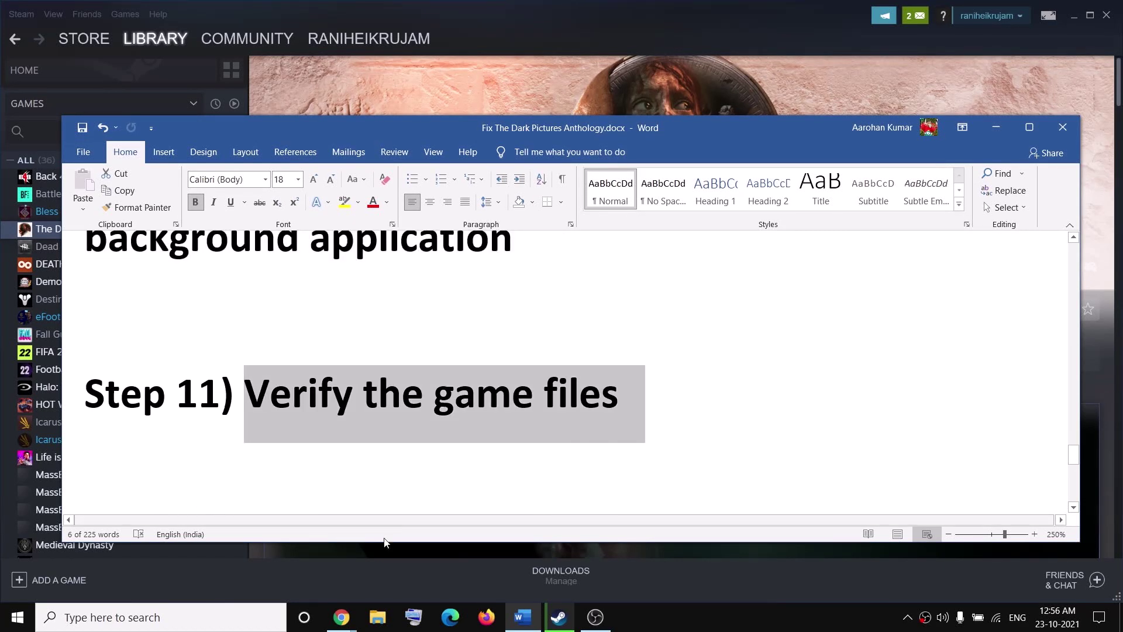
key(alt+Tab)
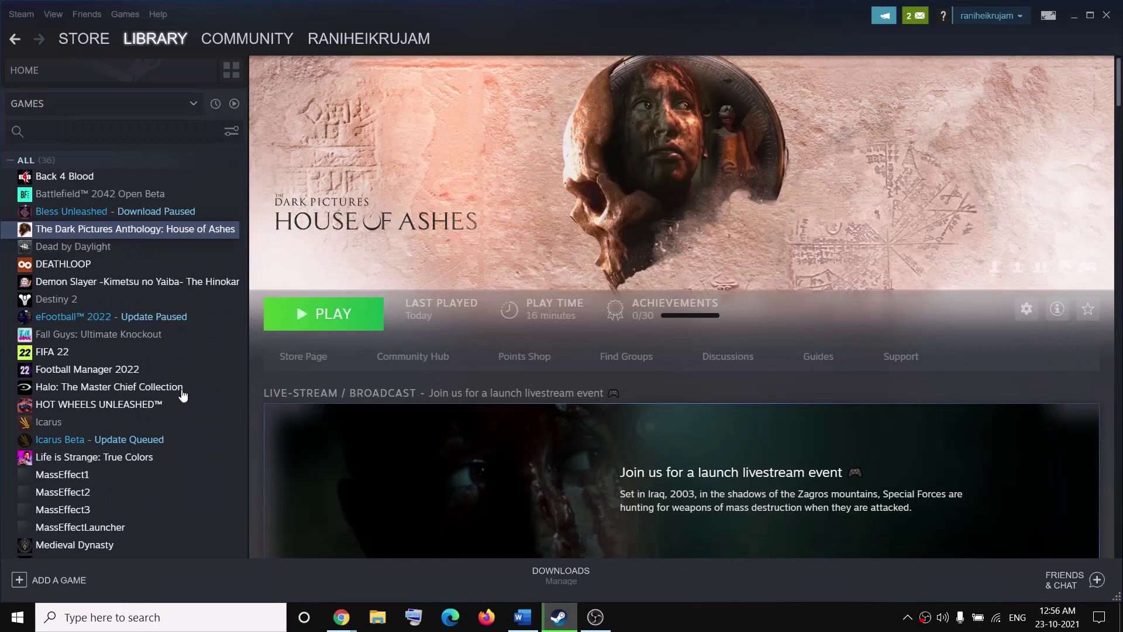
- View House of Ashes' Local Files properties in Steam, close them, and return to Word's Step 12
right_click(115, 230)
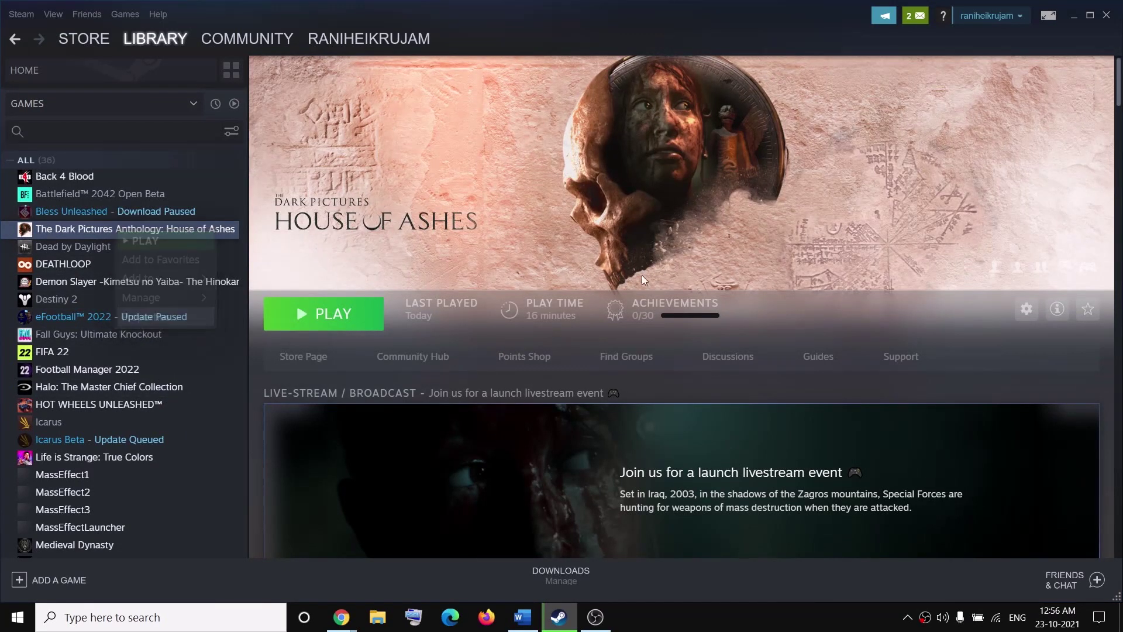
click(149, 316)
click(382, 282)
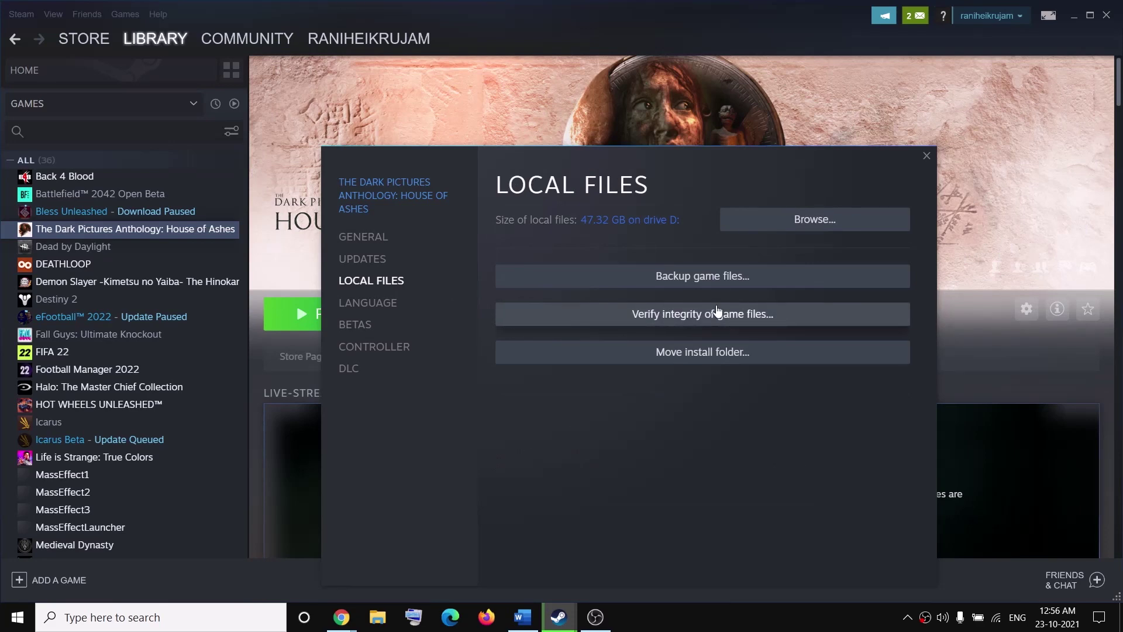
click(927, 156)
click(521, 619)
scroll(351, 404, down, 3)
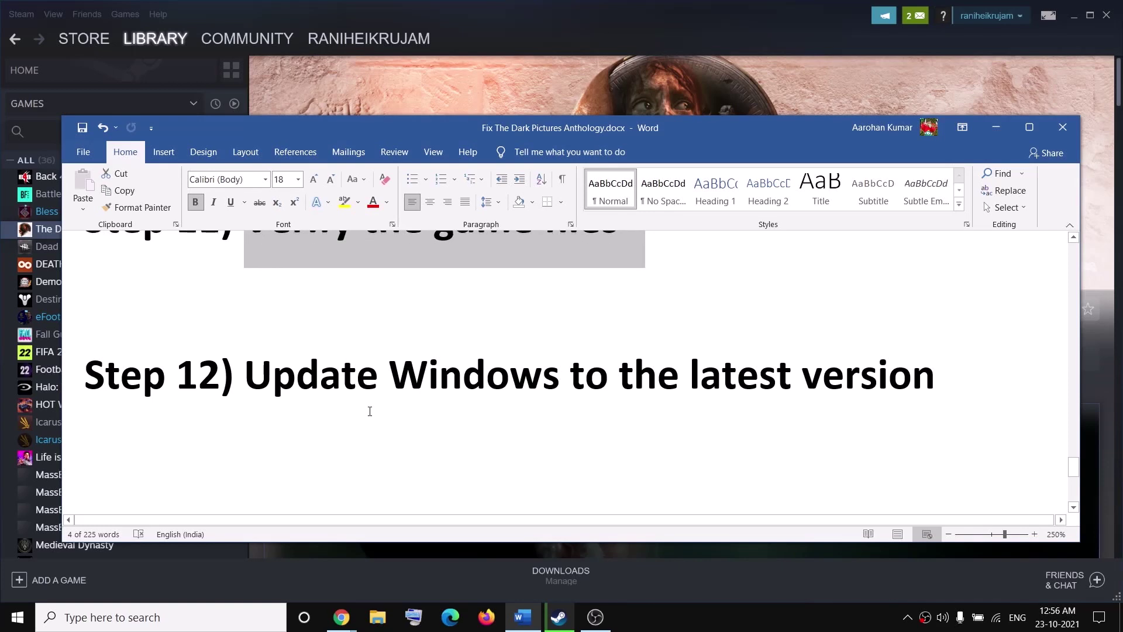
drag(244, 376, 934, 377)
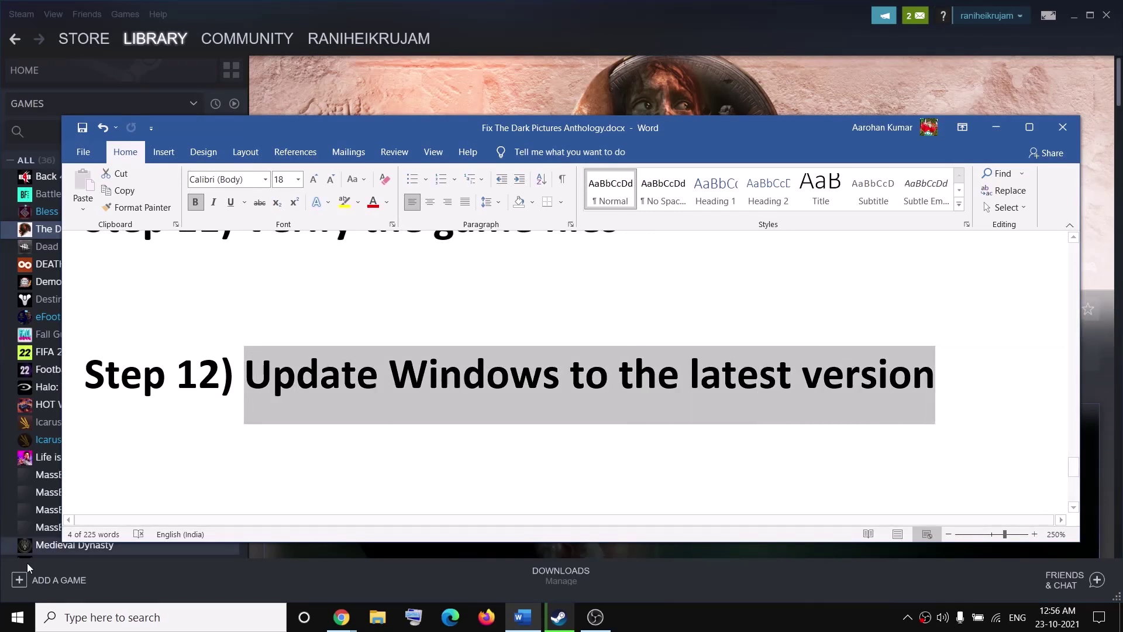
click(18, 614)
click(23, 550)
click(526, 403)
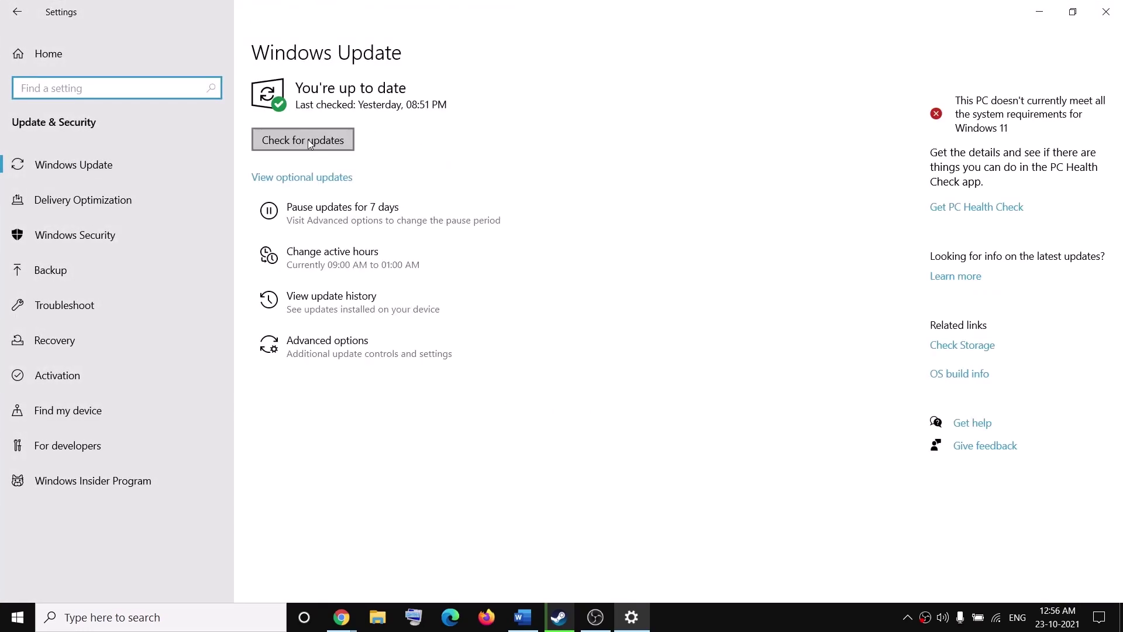
click(1103, 11)
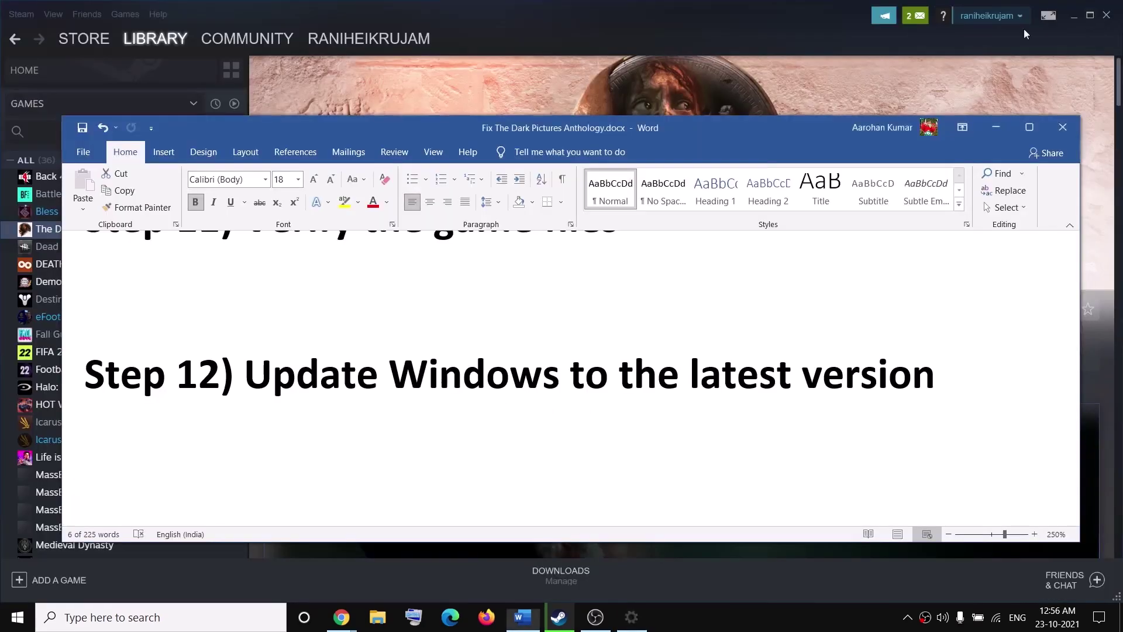
- Highlight the Step 12 heading and Step 13's 'Try window mode' and 'lower down graphics settings', then bring up the game
drag(245, 359, 934, 360)
scroll(540, 361, down, 3)
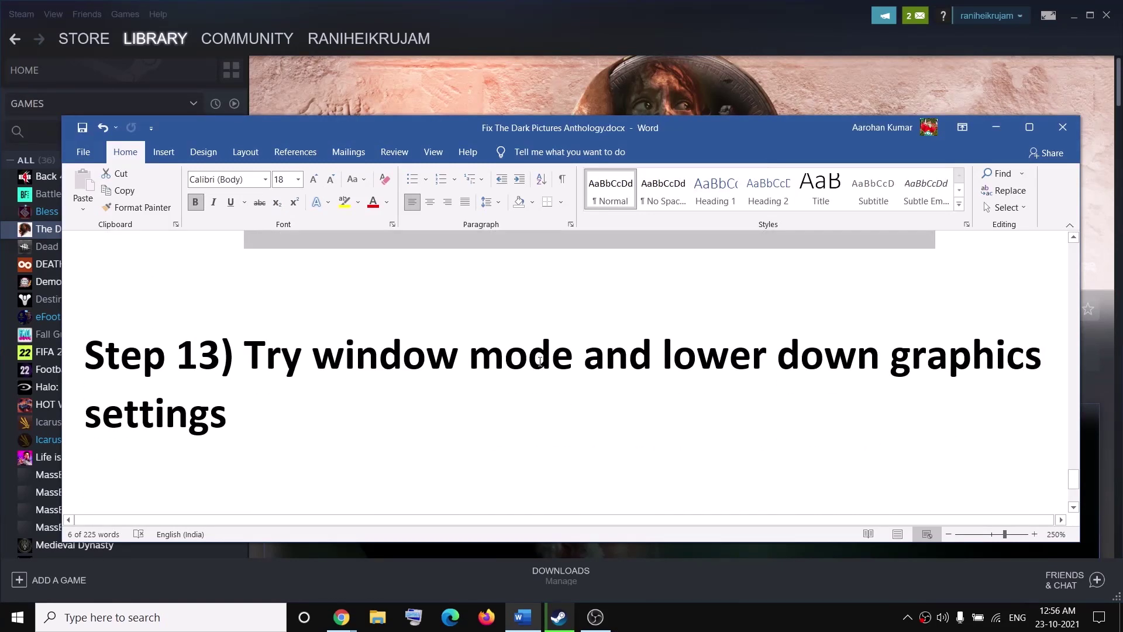
drag(246, 351, 576, 358)
click(712, 379)
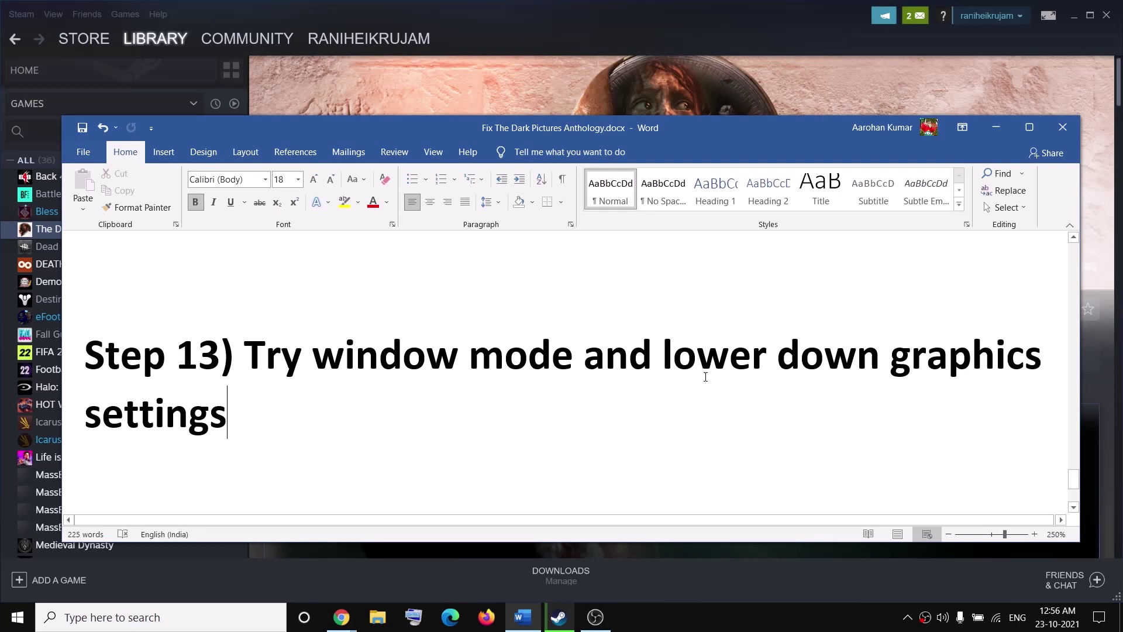
drag(668, 356, 246, 416)
click(837, 622)
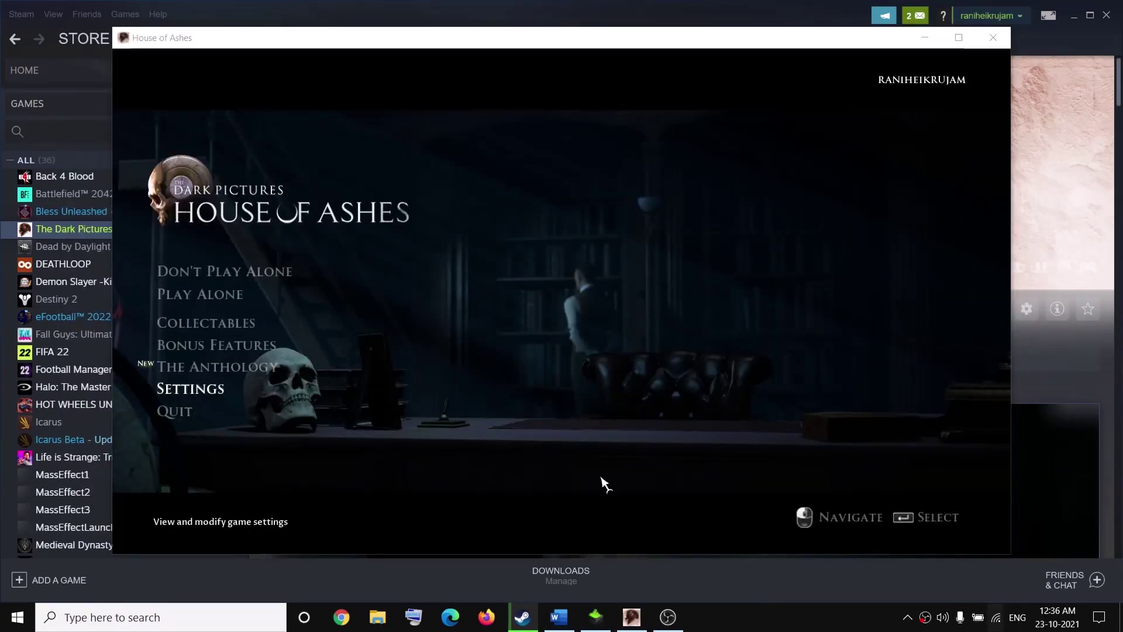
- Open the game's Settings, check Display, then move to the Graphics category
click(213, 392)
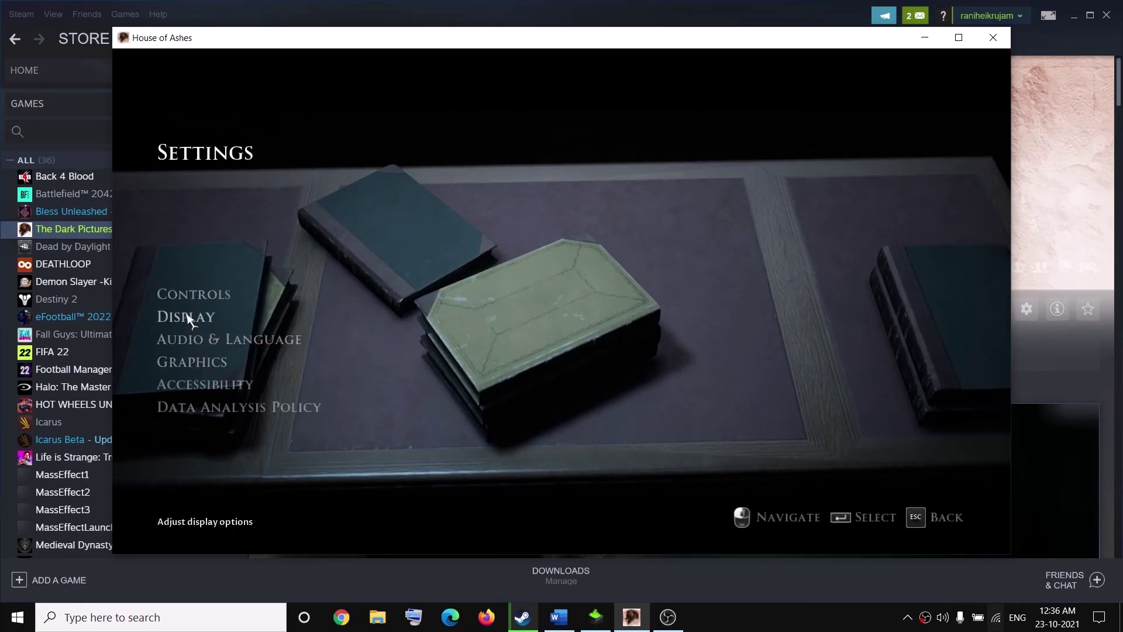
click(193, 317)
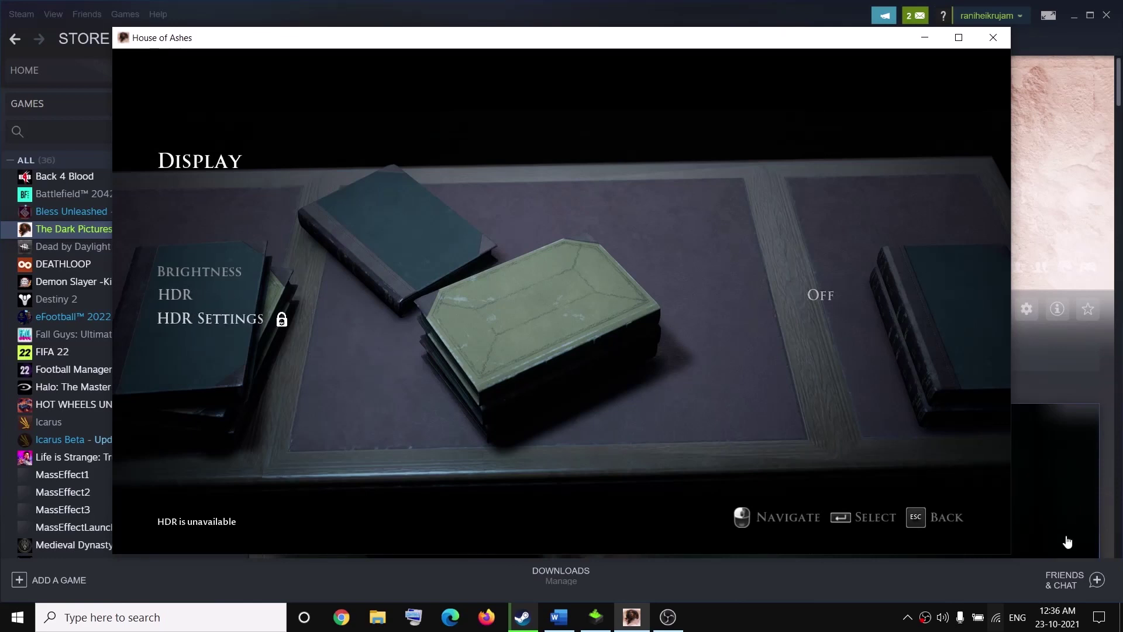
click(948, 521)
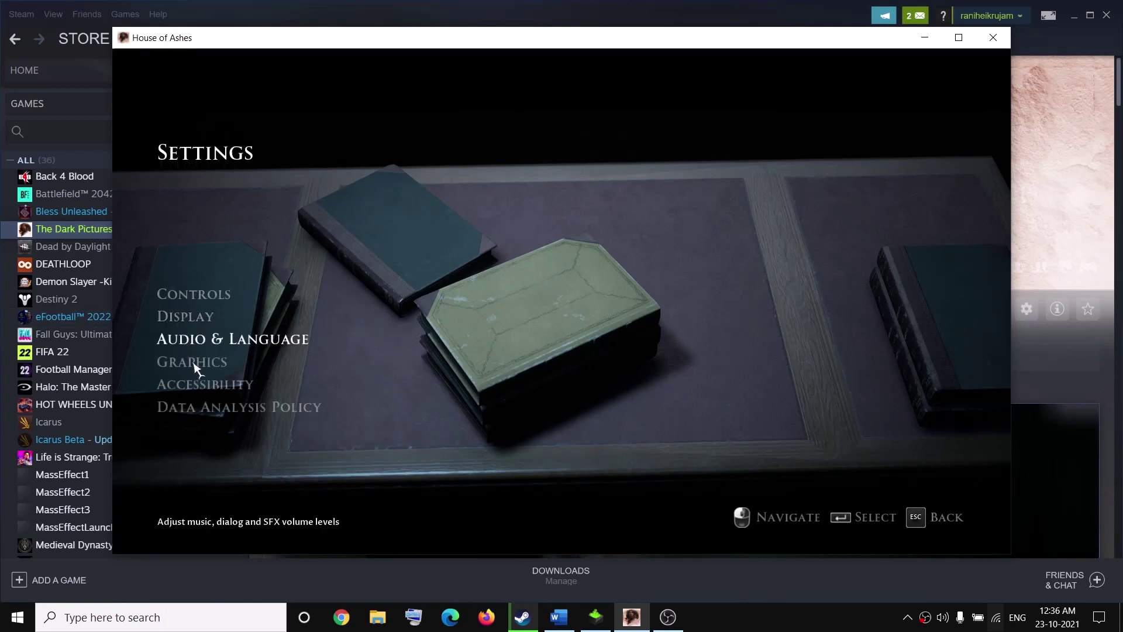
click(194, 364)
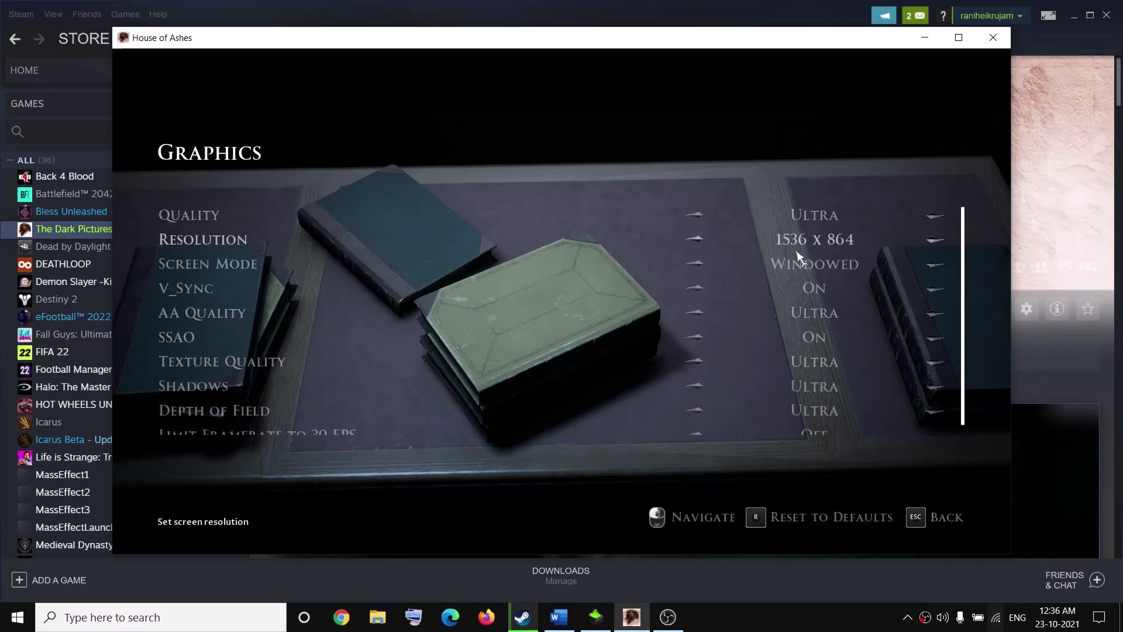
- Set Quality to Low, V_Sync Off, Limit Framerate to 30 FPS On, and save the changes
click(696, 215)
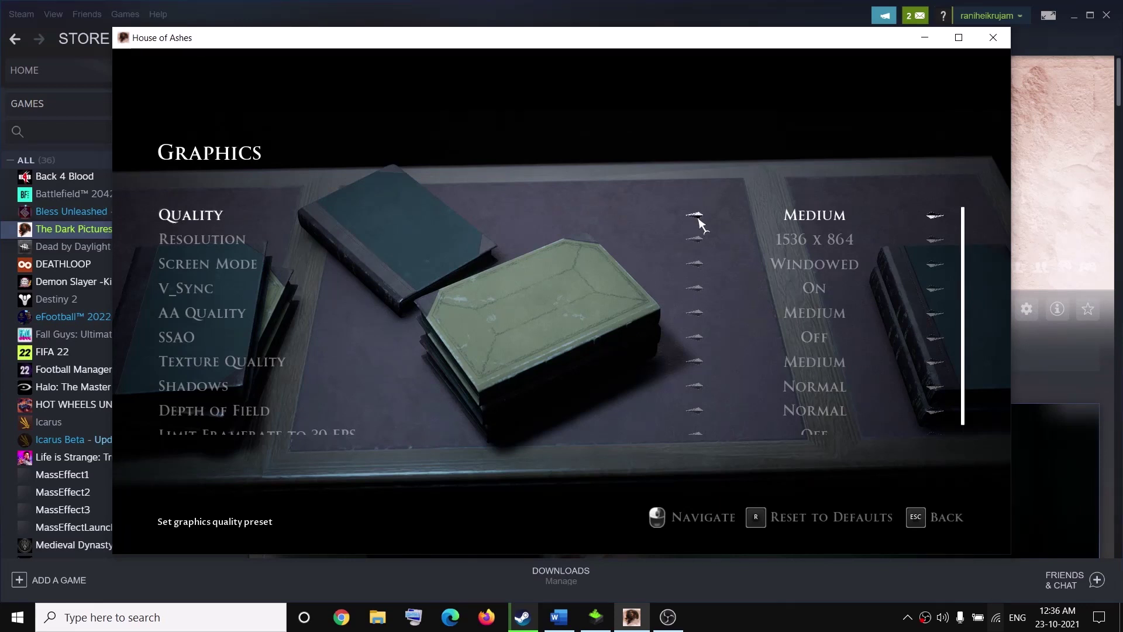
click(697, 217)
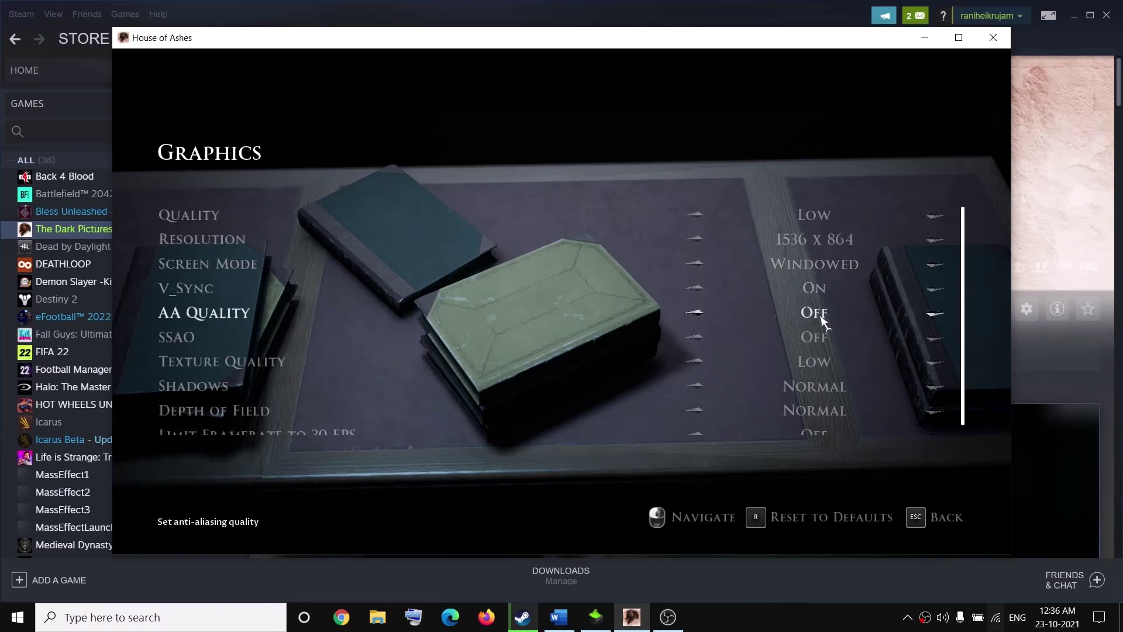
click(696, 289)
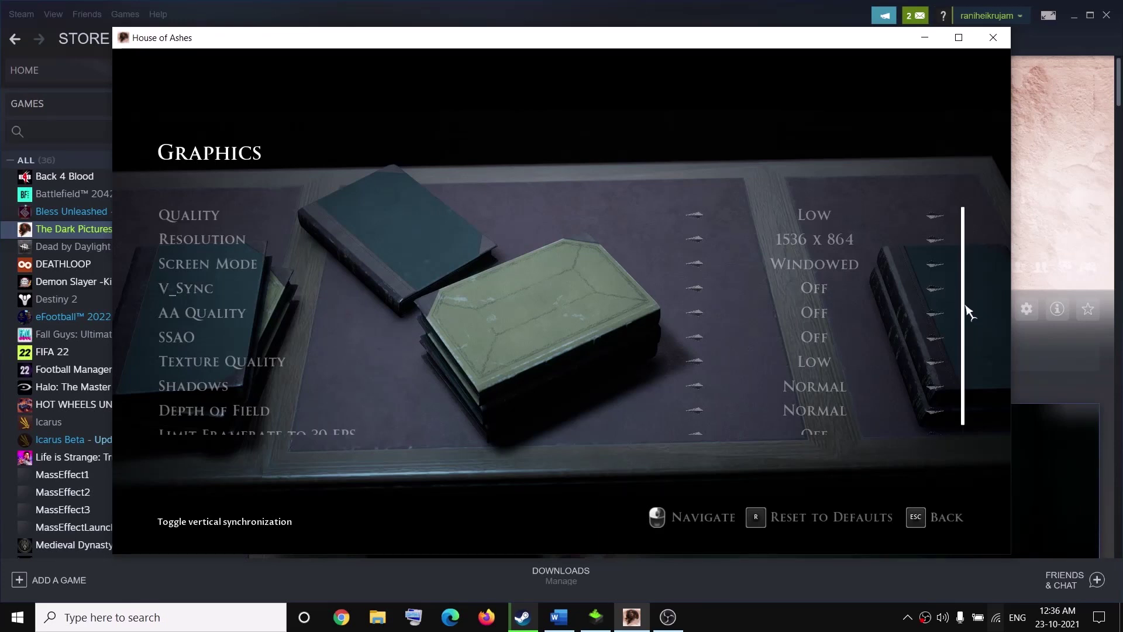
scroll(965, 309, down, 1)
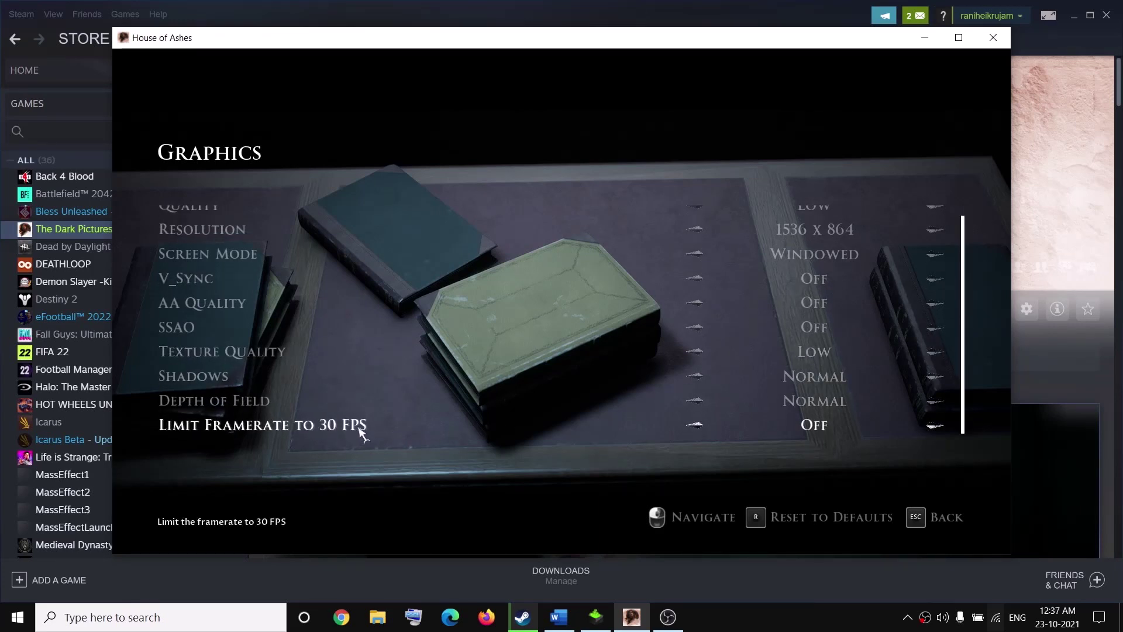
click(935, 426)
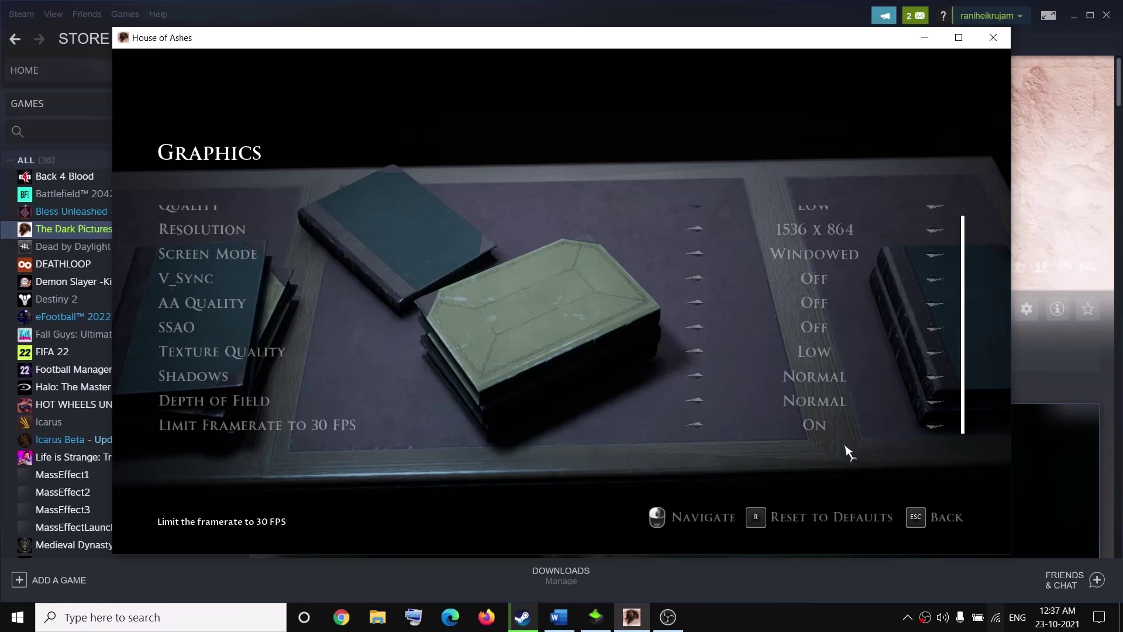
key(Escape)
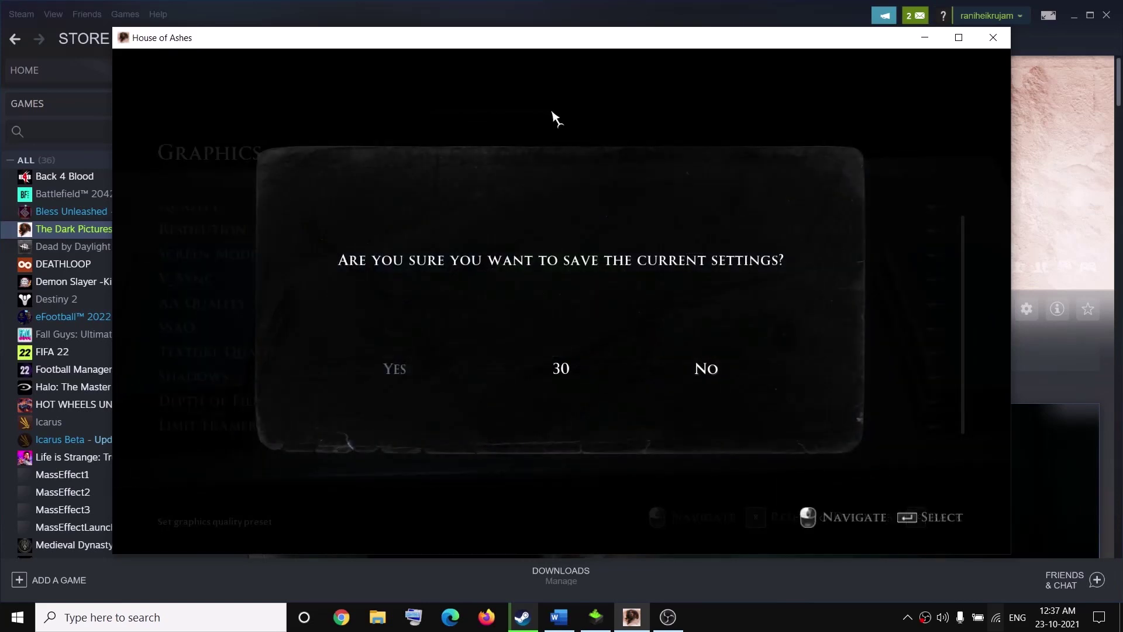
click(397, 377)
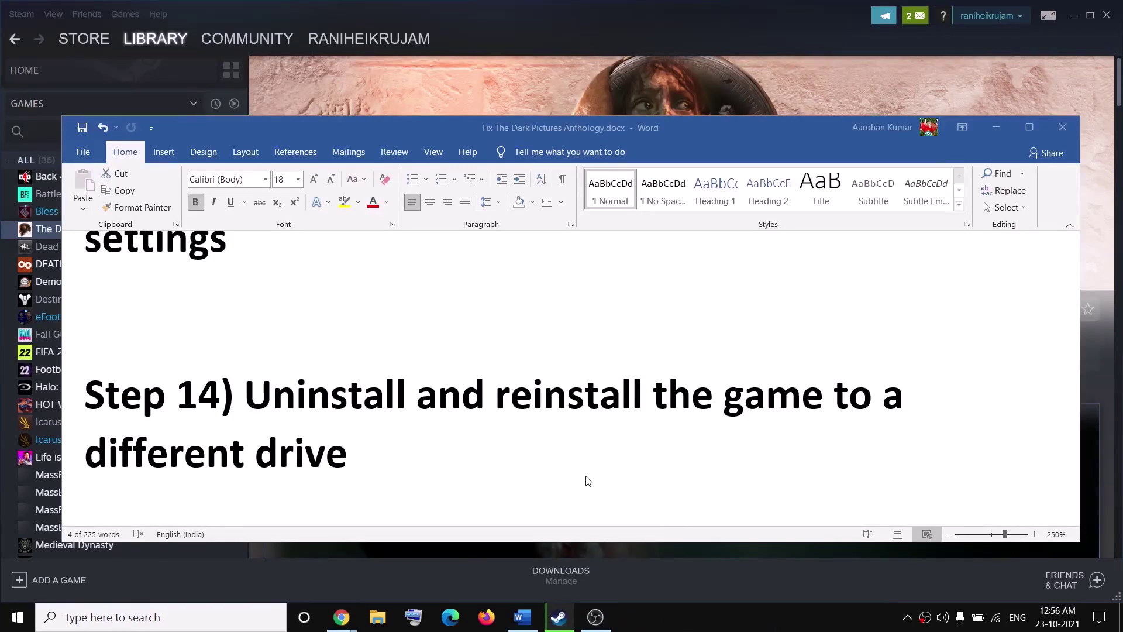
- Highlight 'reinstall the game to a different drive' in Step 14, then bring Steam forward
drag(539, 402, 451, 458)
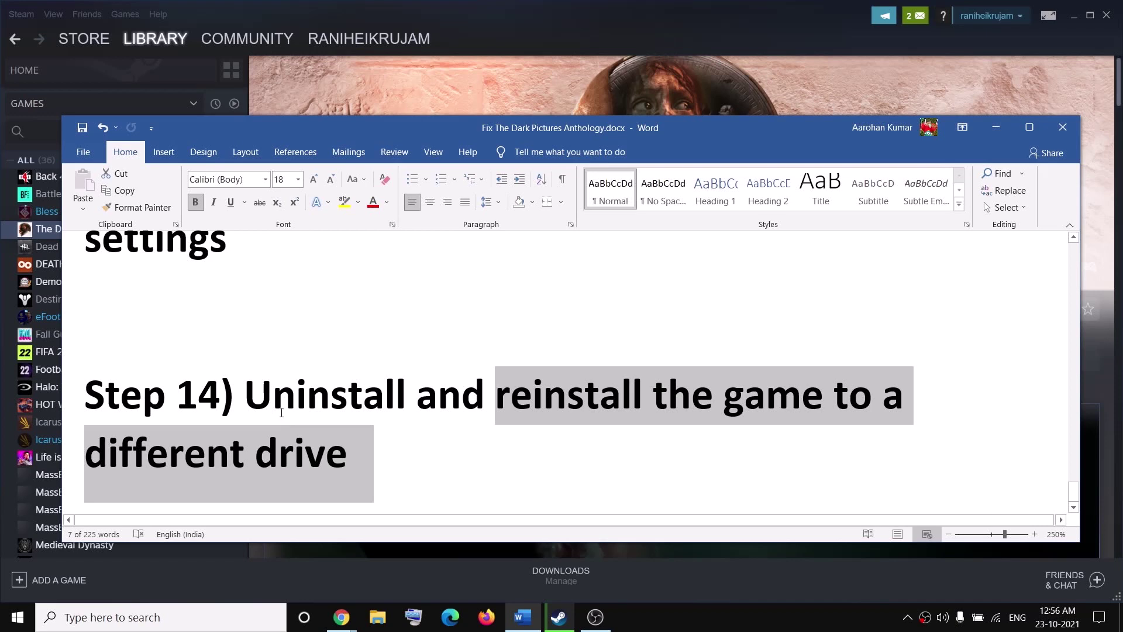
click(406, 15)
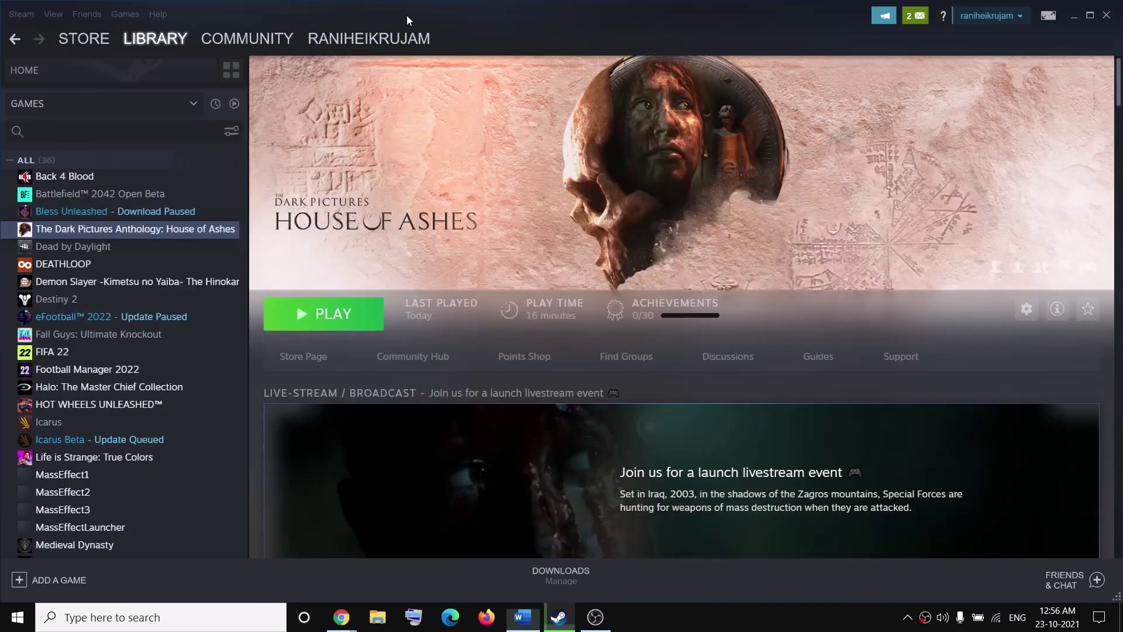
right_click(87, 234)
mouse_move(136, 303)
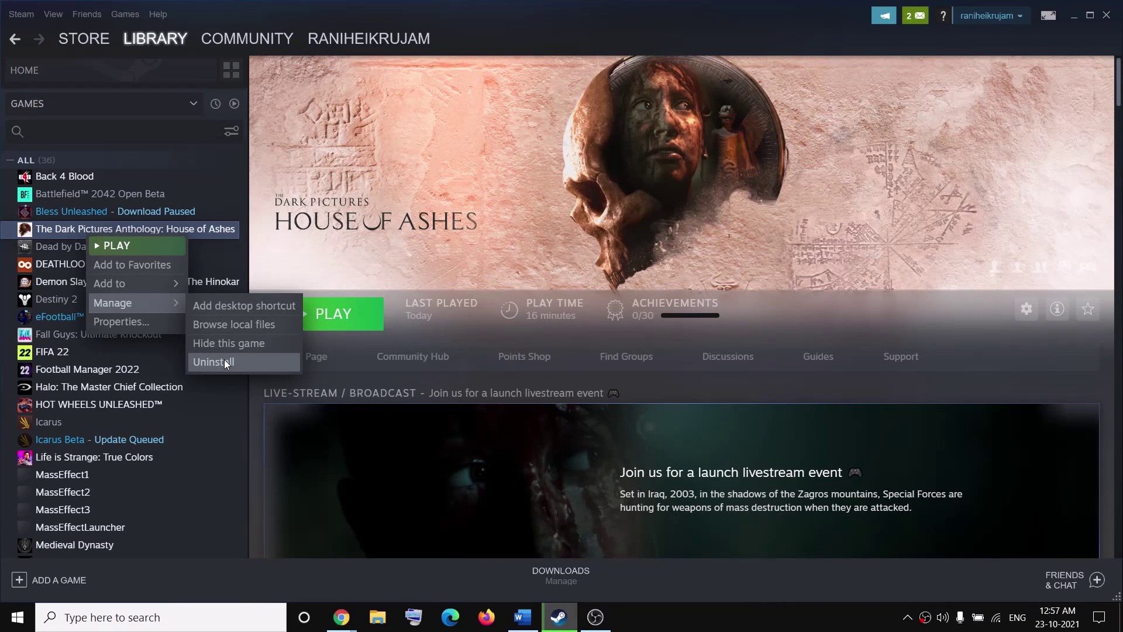
click(251, 455)
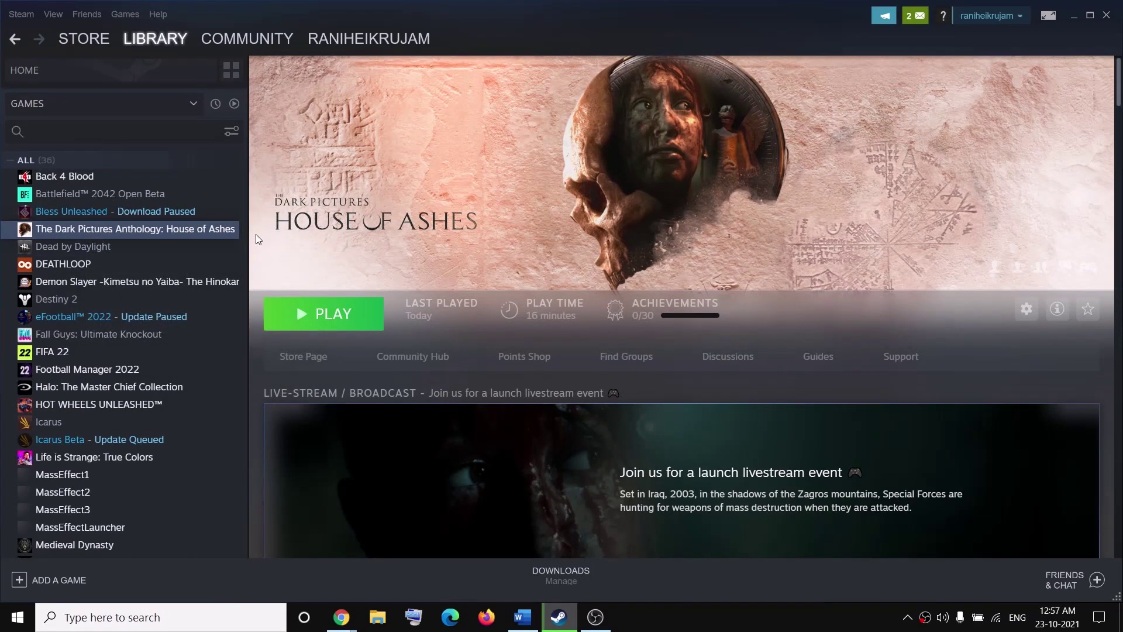
click(522, 617)
drag(495, 395, 185, 464)
click(304, 454)
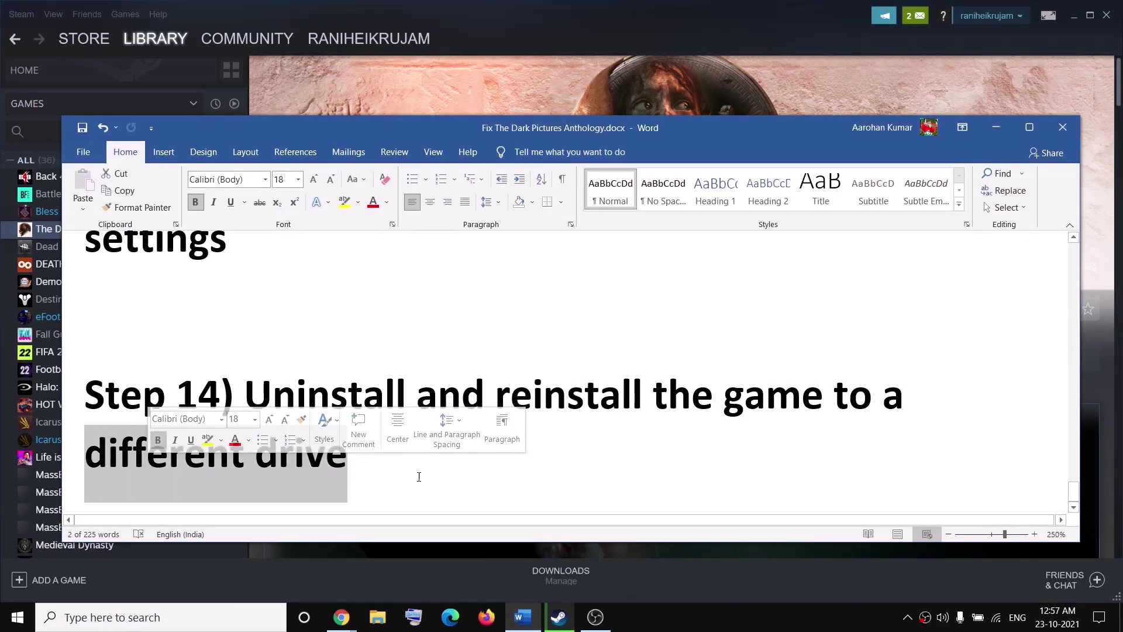
click(393, 466)
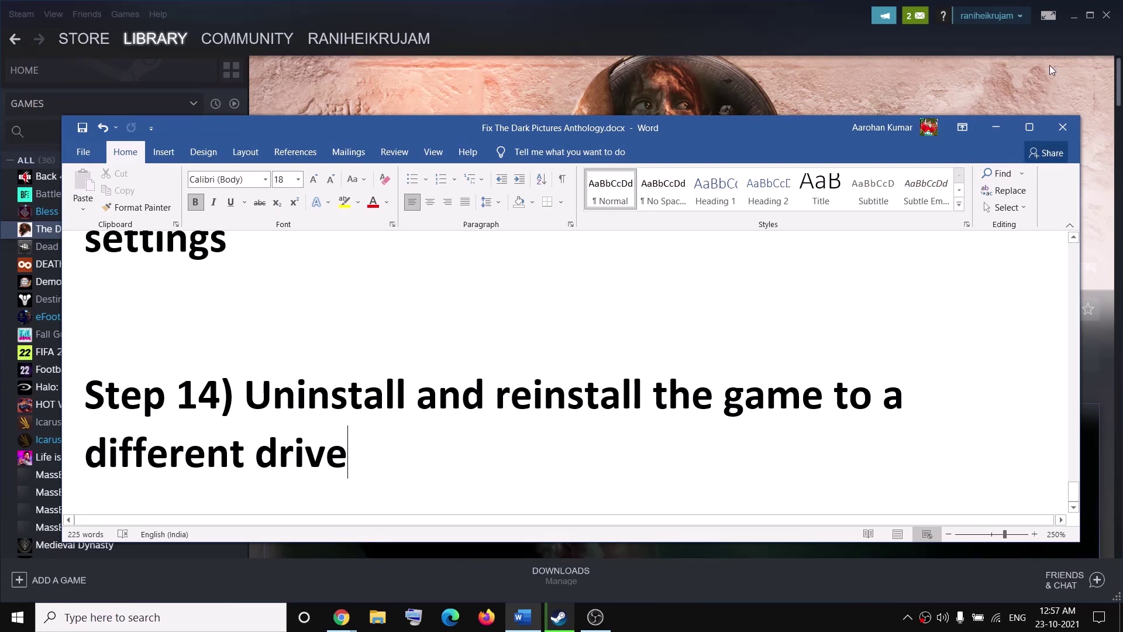
click(996, 127)
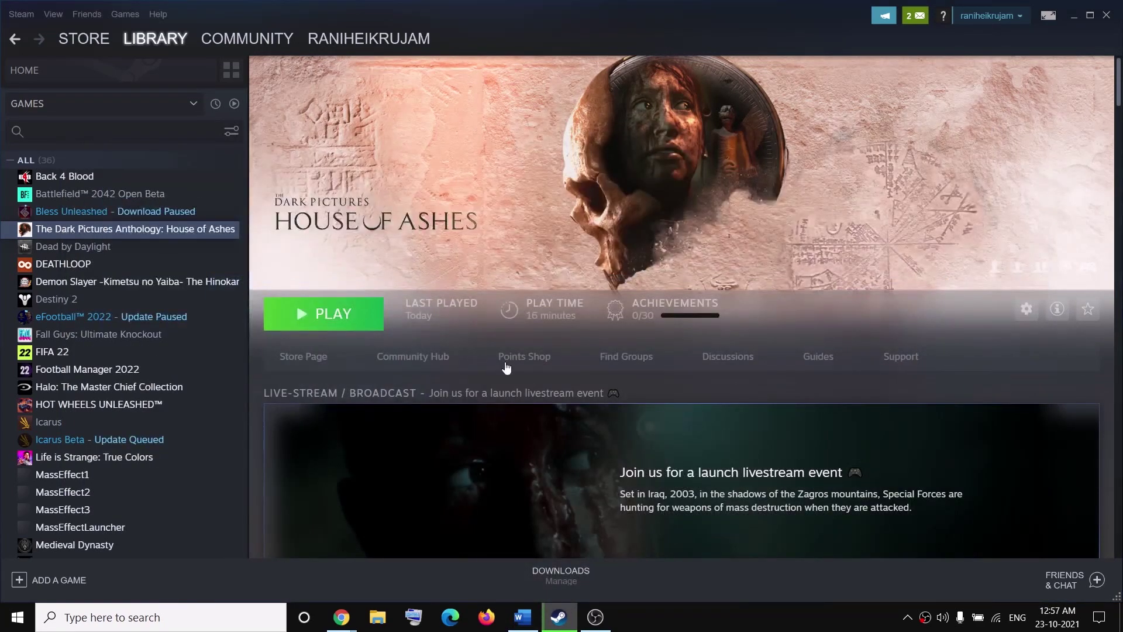